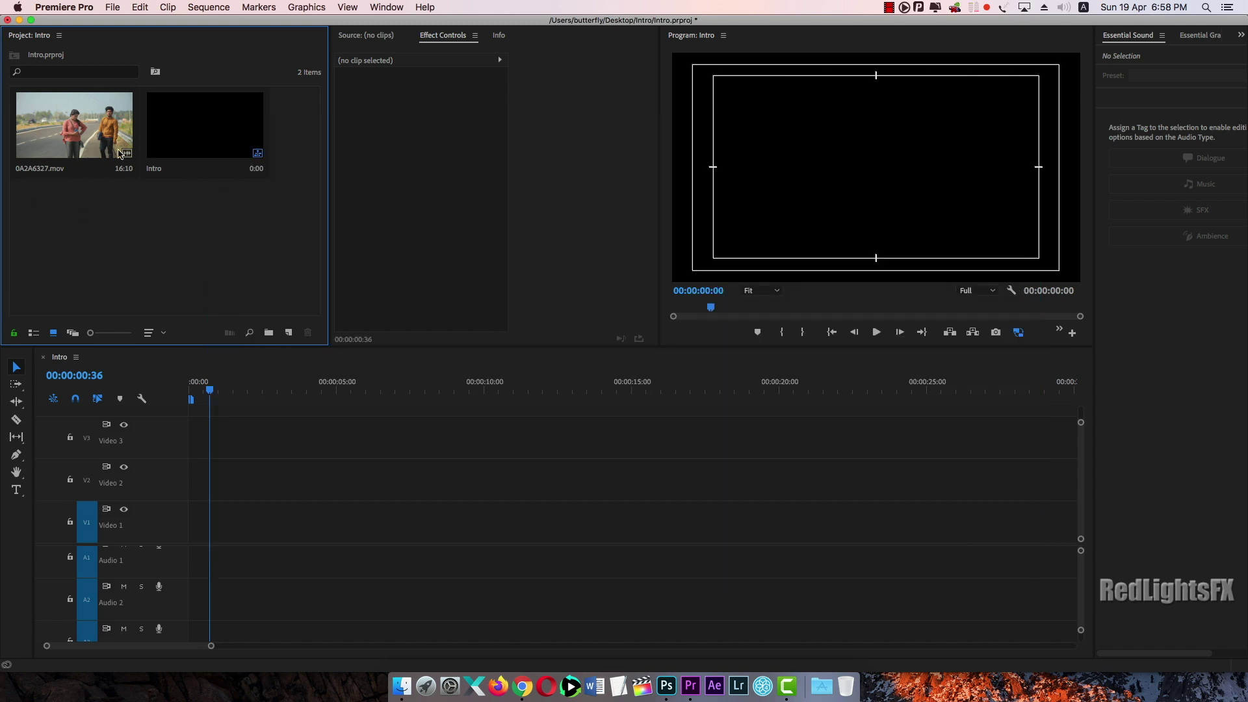
Step: Create a sequence from 0A2A6327.mov, expand the track heights and delete the clip's audio
{"action": "left_click_drag", "start_coordinate": [121, 154], "coordinate": [289, 333]}
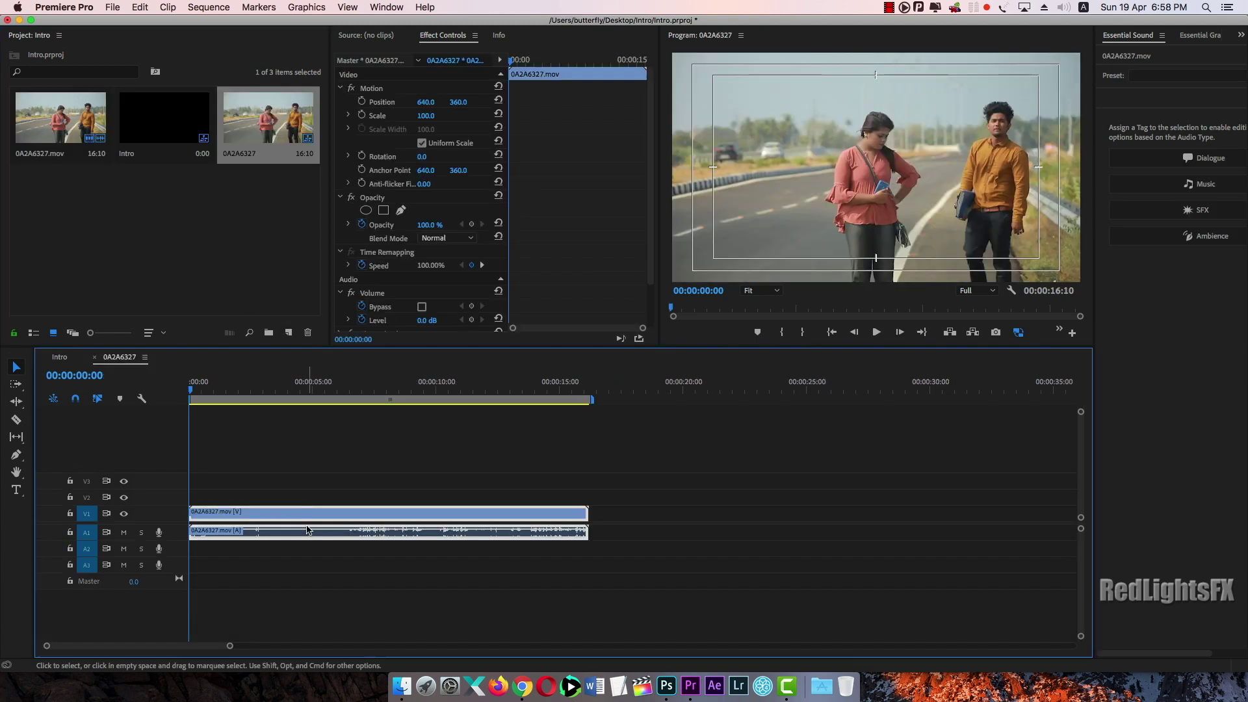
{"action": "key", "text": "shift+equal"}
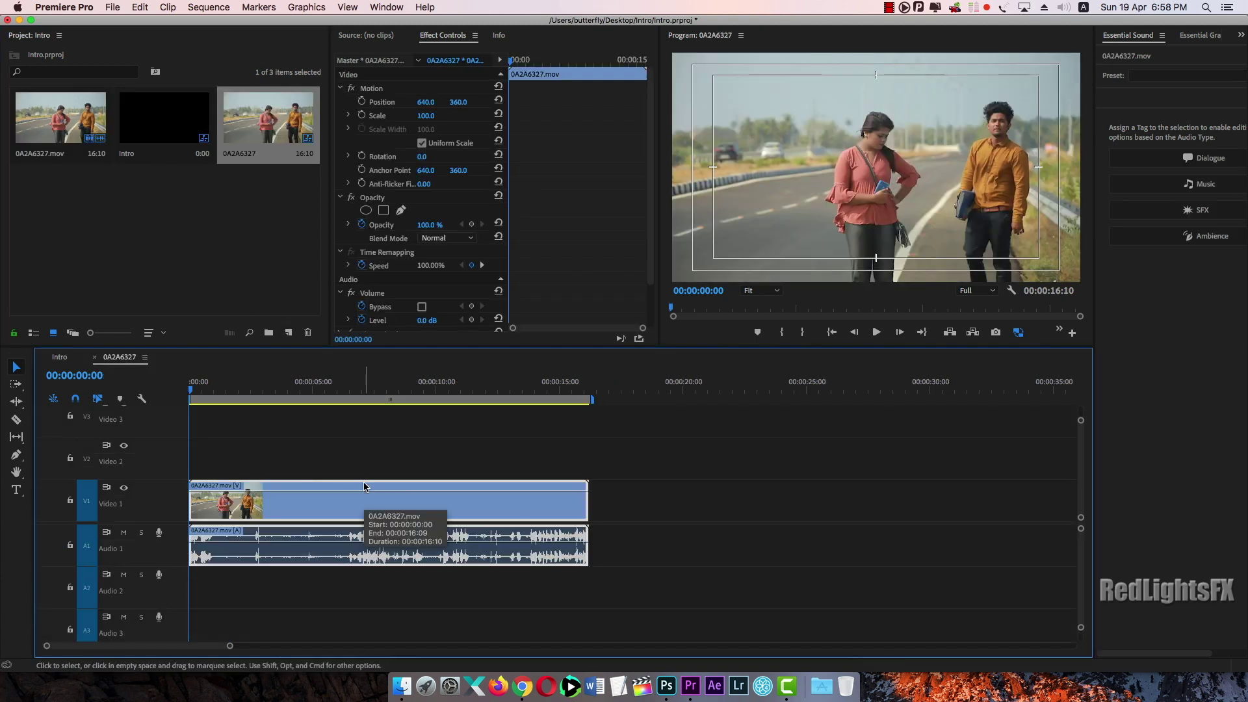
{"action": "left_click", "coordinate": [329, 550], "text": "alt"}
{"action": "key", "text": "Delete"}
Step: Play the clip and ripple-trim its beginning in two passes, shortening it to 00:00:11:38
{"action": "key", "text": "space"}
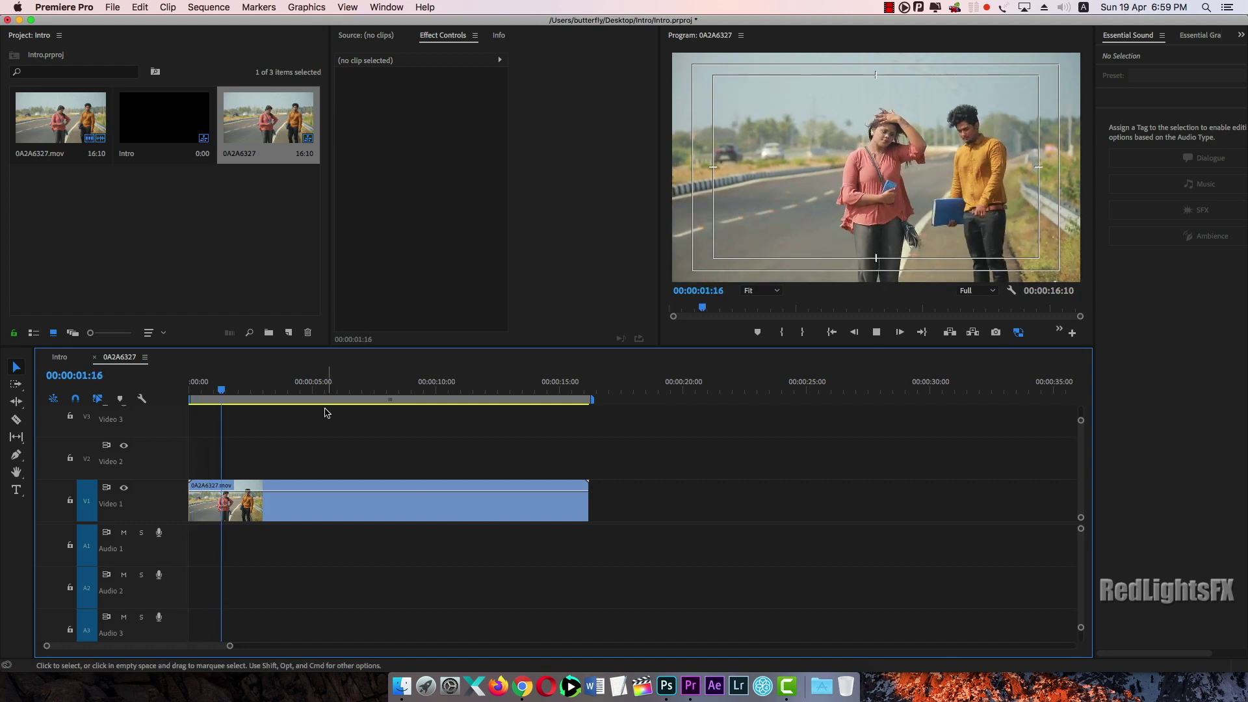
{"action": "mouse_move", "coordinate": [242, 391]}
{"action": "left_mouse_down"}
{"action": "mouse_move", "coordinate": [267, 392]}
{"action": "mouse_move", "coordinate": [256, 392]}
{"action": "left_mouse_up"}
{"action": "key", "text": "q"}
{"action": "key", "text": "space"}
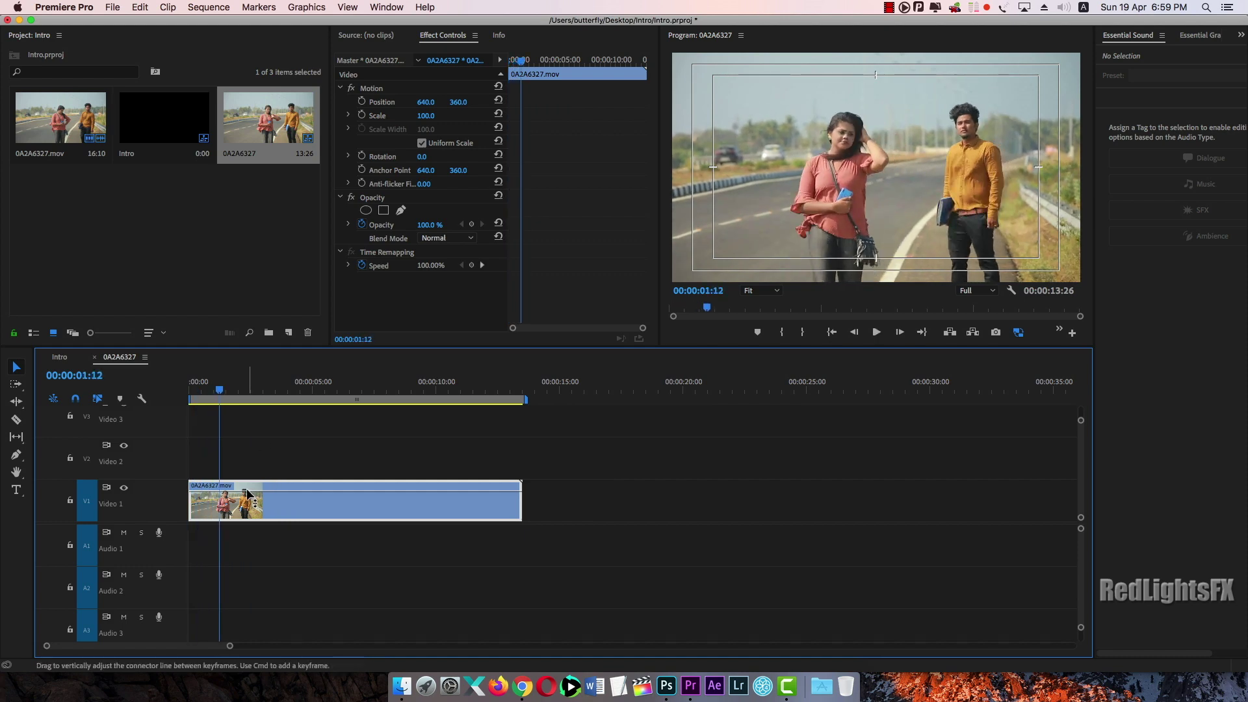
{"action": "key", "text": "q"}
Step: Play to the pose where the woman looks aside and split the clip at 00:00:03:09
{"action": "key", "text": "space"}
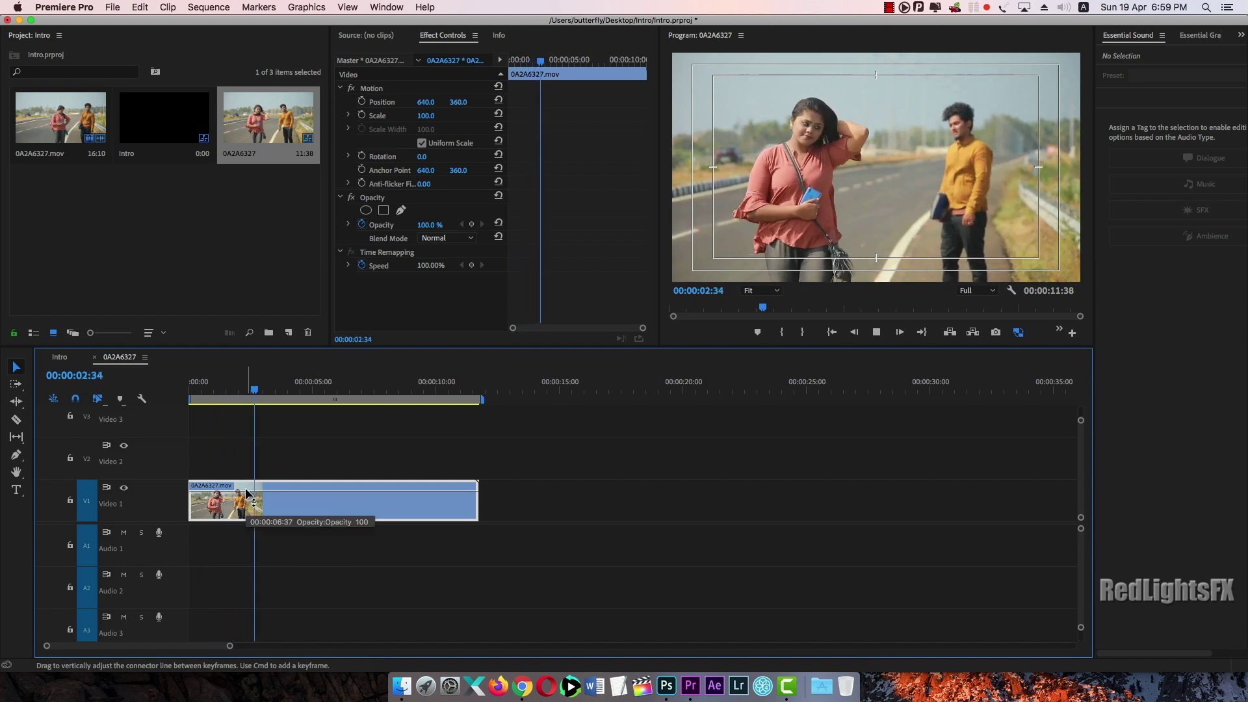
{"action": "key", "text": "space"}
{"action": "key", "text": "cmd+k"}
Step: Slow the segment after the cut to 30% speed, preview it and return the playhead to 00:00:03:09
{"action": "left_click", "coordinate": [291, 504]}
{"action": "key", "text": "cmd+r"}
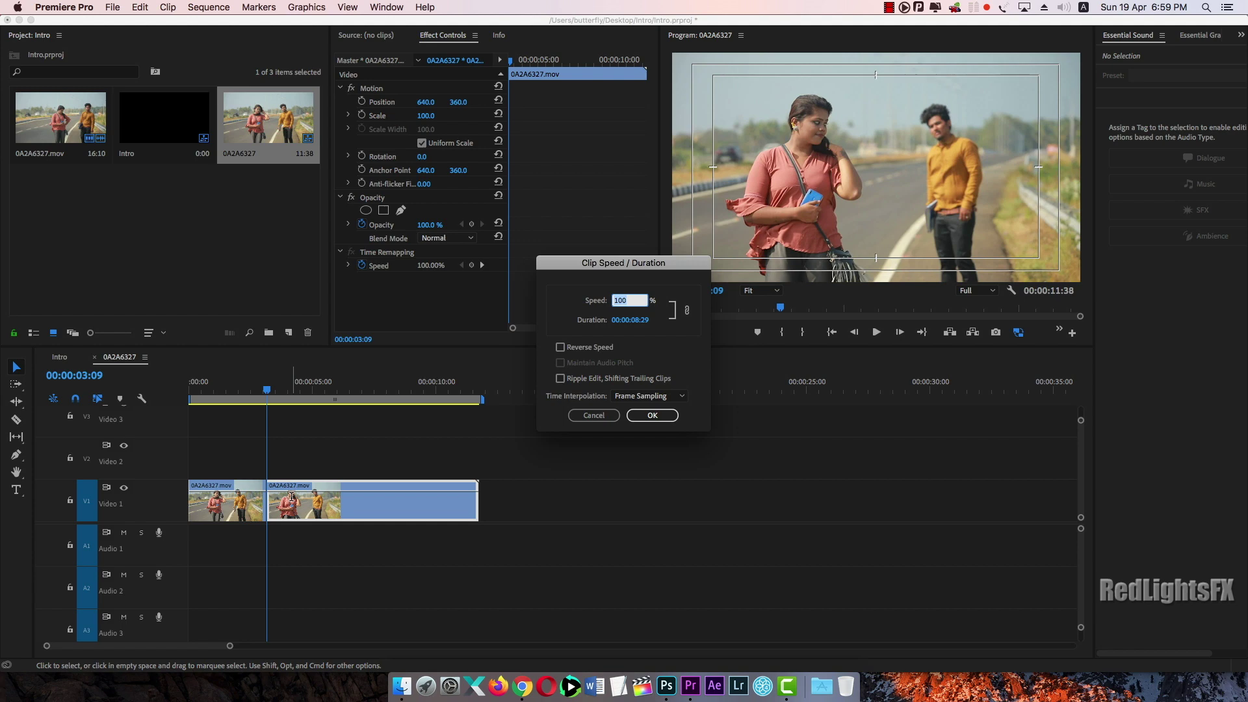
{"action": "type", "text": "30"}
{"action": "key", "text": "Return"}
{"action": "key", "text": "space"}
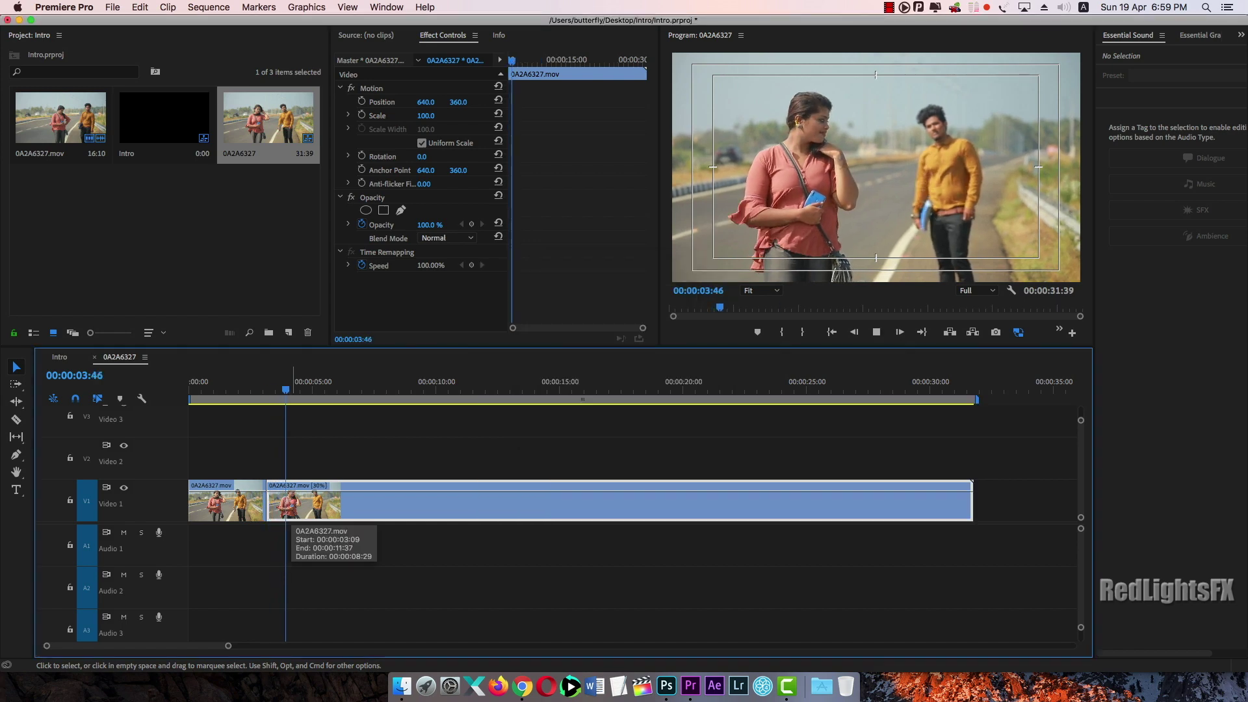
{"action": "key", "text": "space"}
{"action": "left_click_drag", "start_coordinate": [293, 389], "coordinate": [266, 389]}
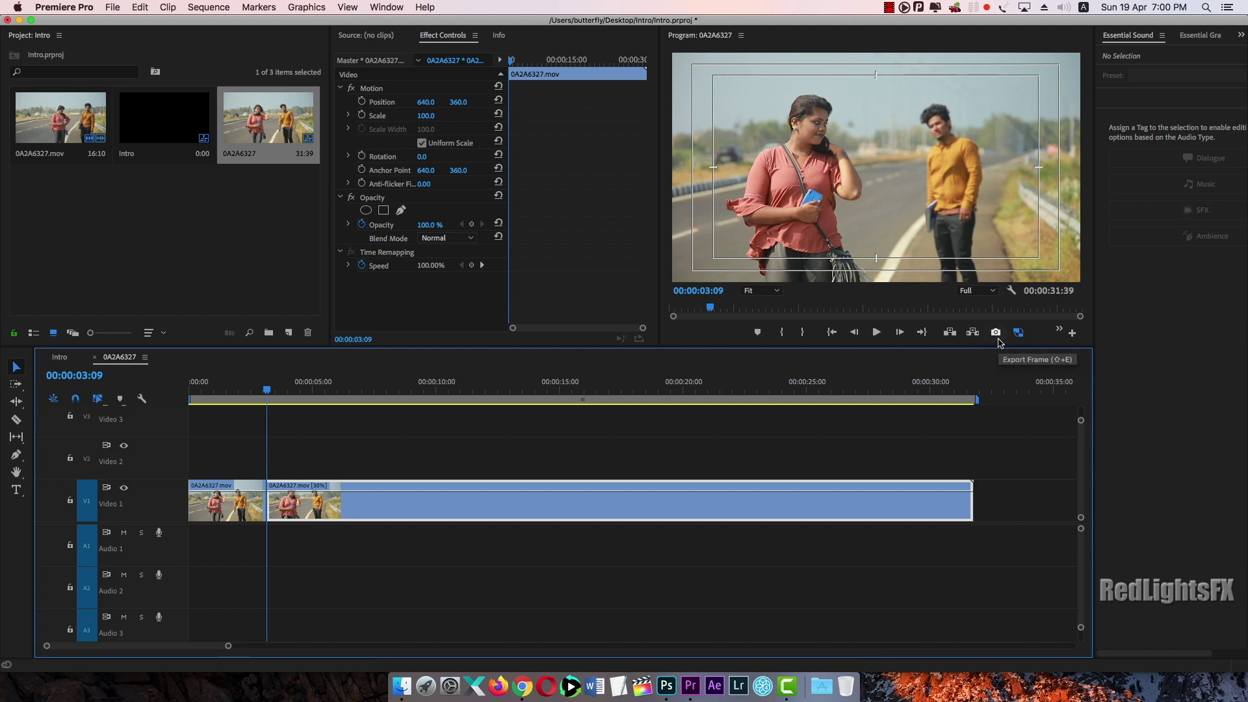
Step: Export the current frame as a JPEG named Master Plate with import into the project enabled
{"action": "left_click", "coordinate": [1072, 334]}
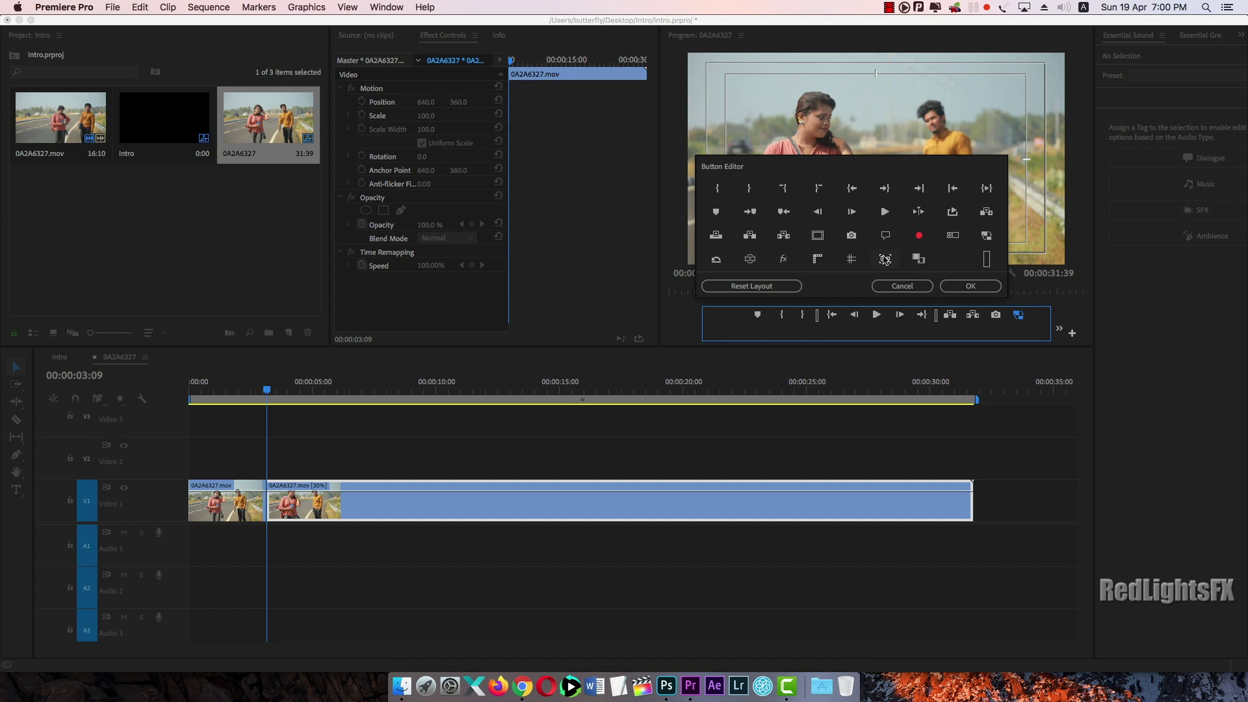
{"action": "left_click", "coordinate": [968, 286]}
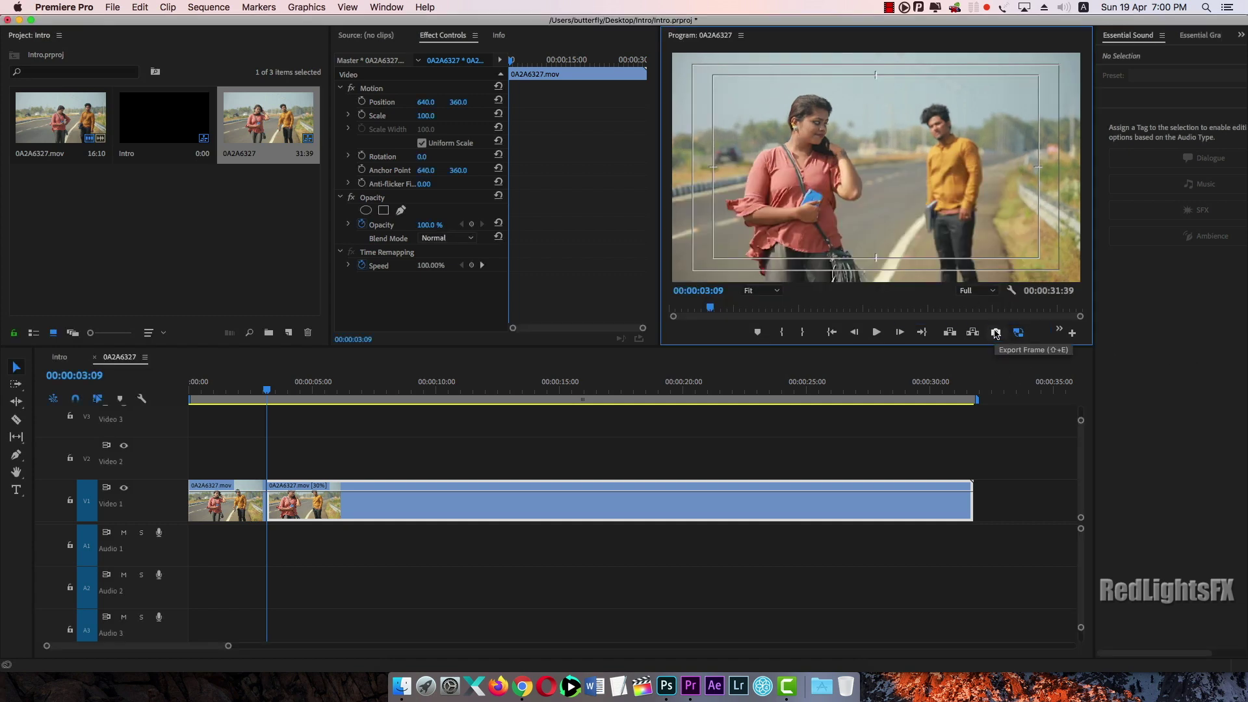
{"action": "left_click", "coordinate": [997, 332]}
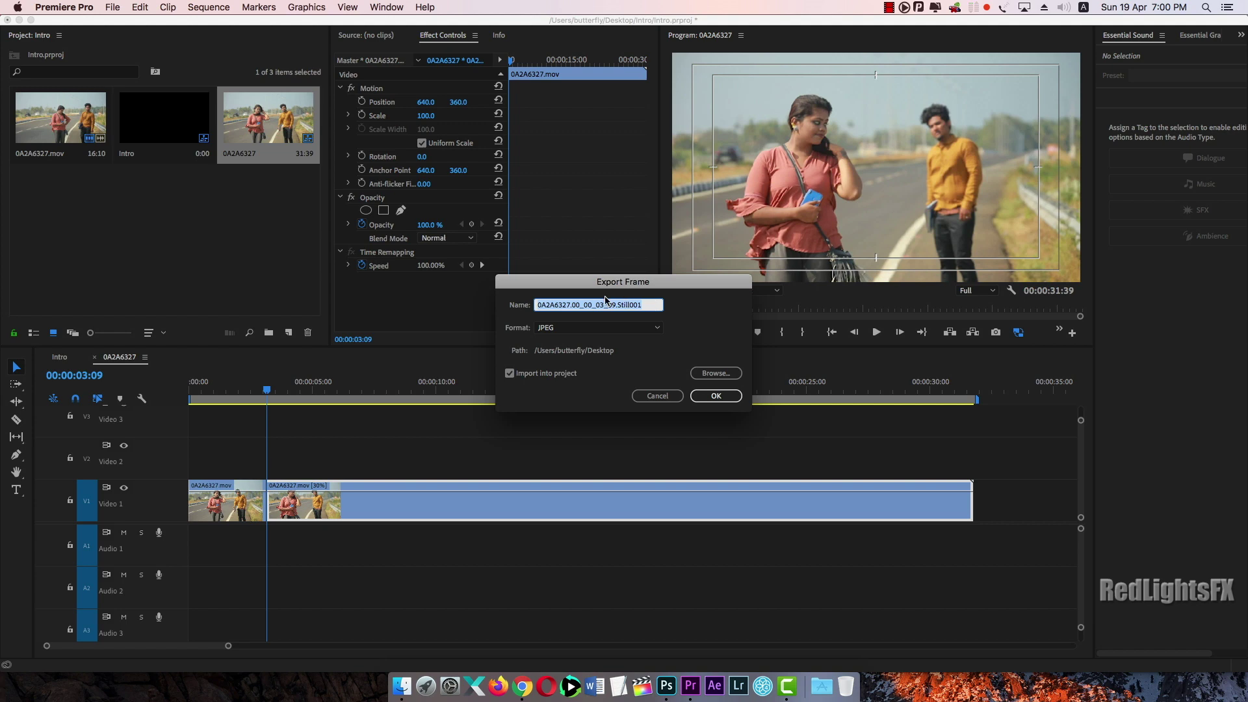
{"action": "key", "text": "BackSpace"}
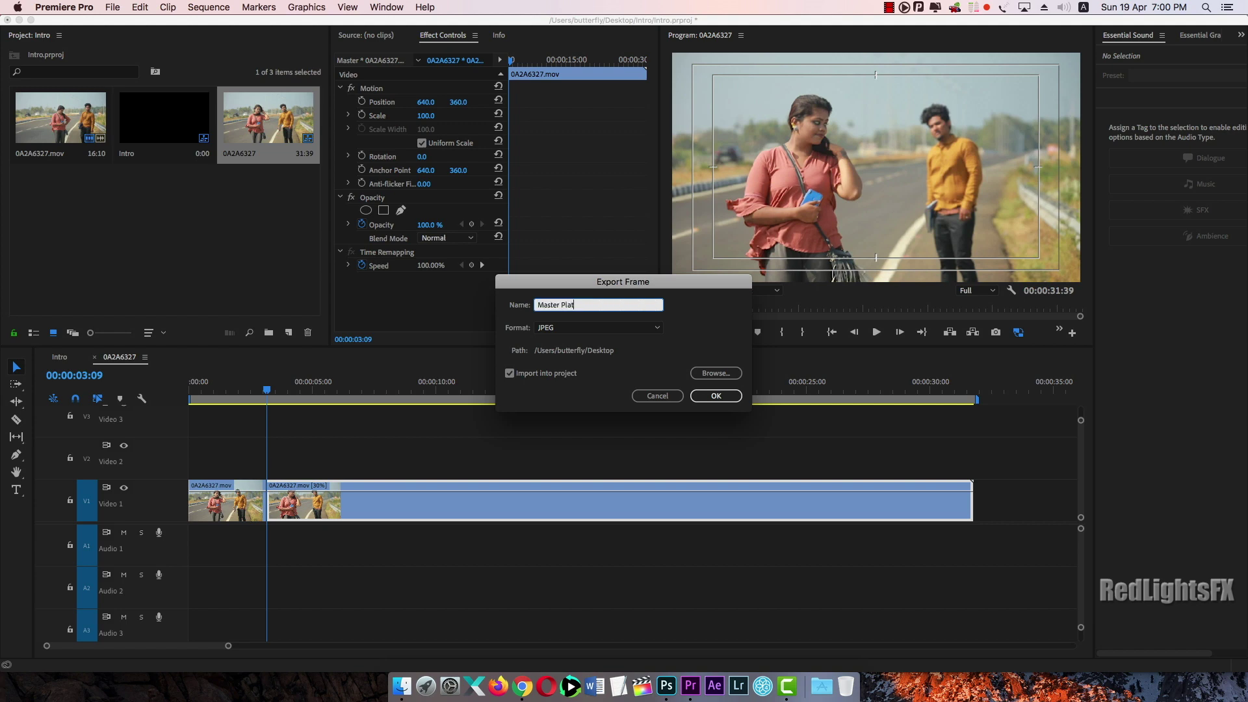
{"action": "left_click", "coordinate": [643, 330]}
{"action": "left_click", "coordinate": [605, 357]}
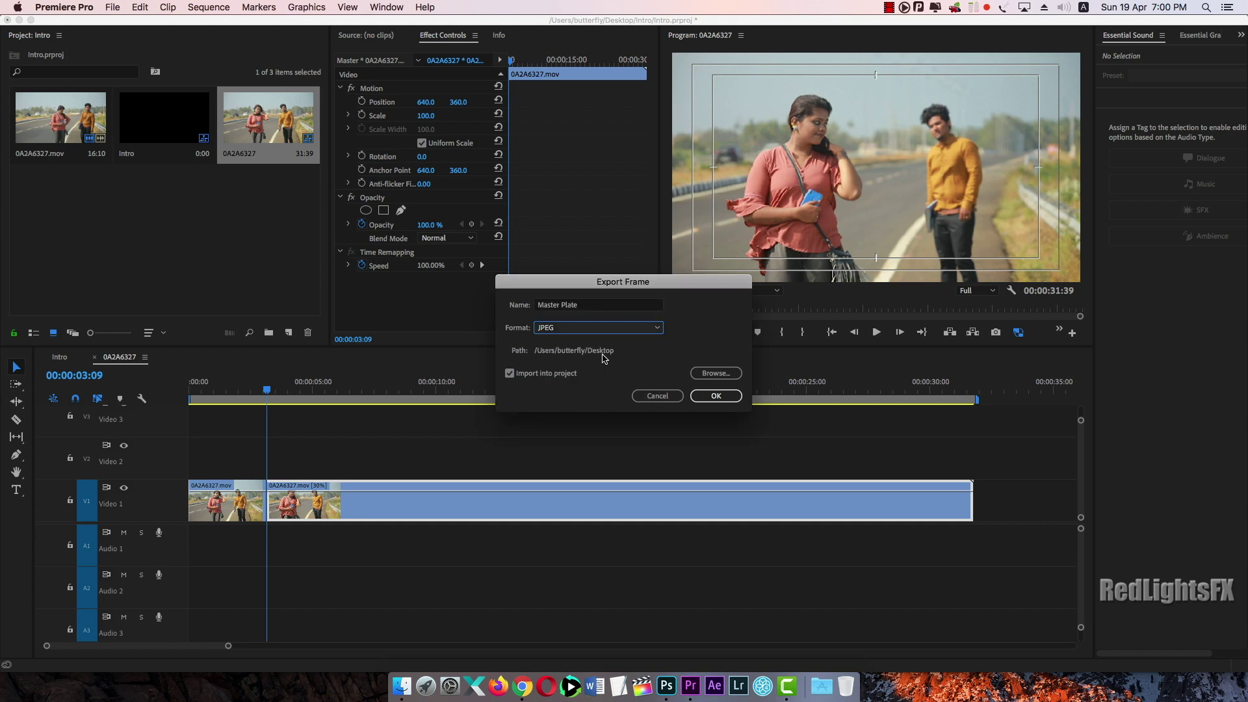
{"action": "left_click", "coordinate": [716, 396]}
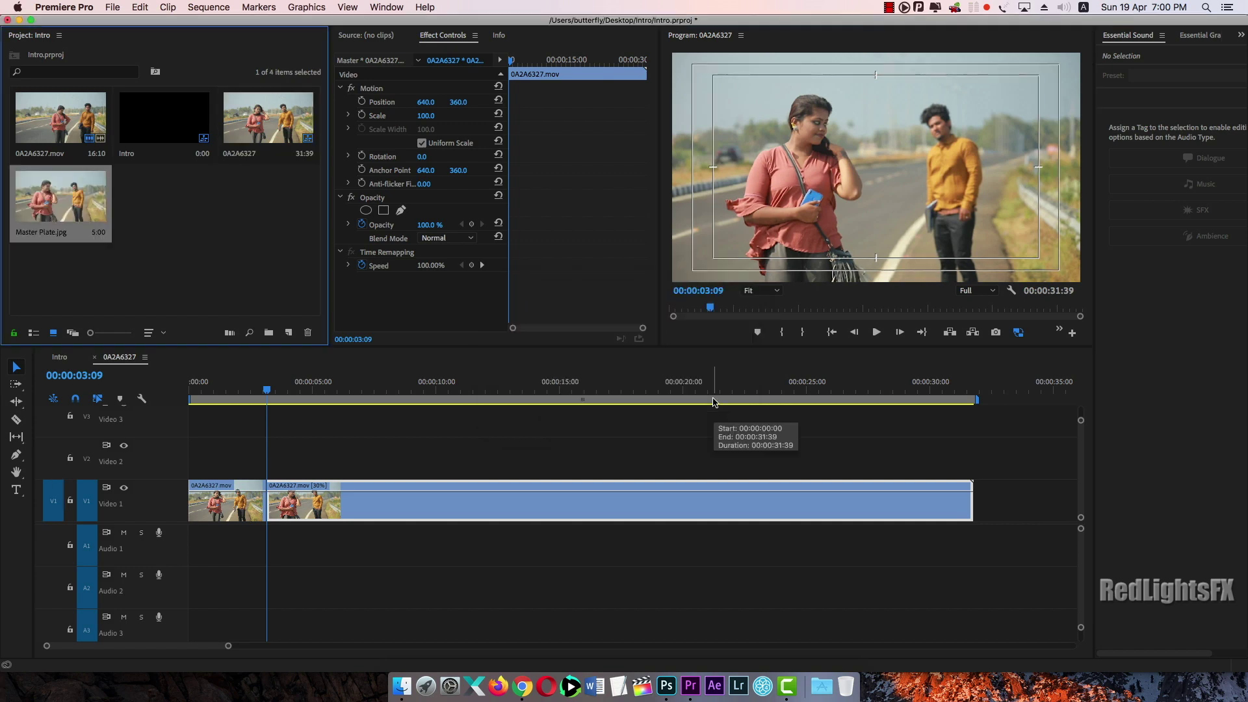
Step: Place Master Plate.jpg on Video 2 starting at 00:00:03:09 above the slowed clip and open it in Photoshop for editing
{"action": "left_click", "coordinate": [124, 186]}
{"action": "left_click_drag", "start_coordinate": [64, 217], "coordinate": [267, 455]}
{"action": "key", "text": "space"}
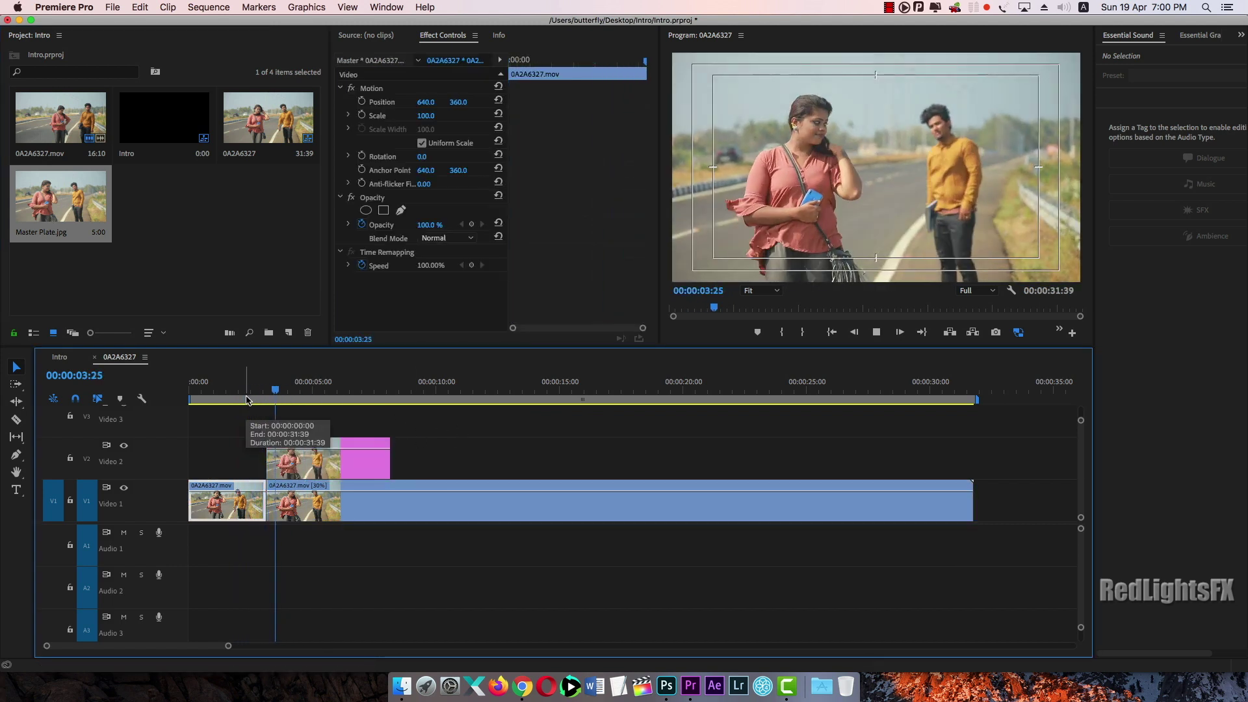
{"action": "key", "text": "space"}
{"action": "left_click", "coordinate": [305, 502]}
{"action": "key", "text": "Up"}
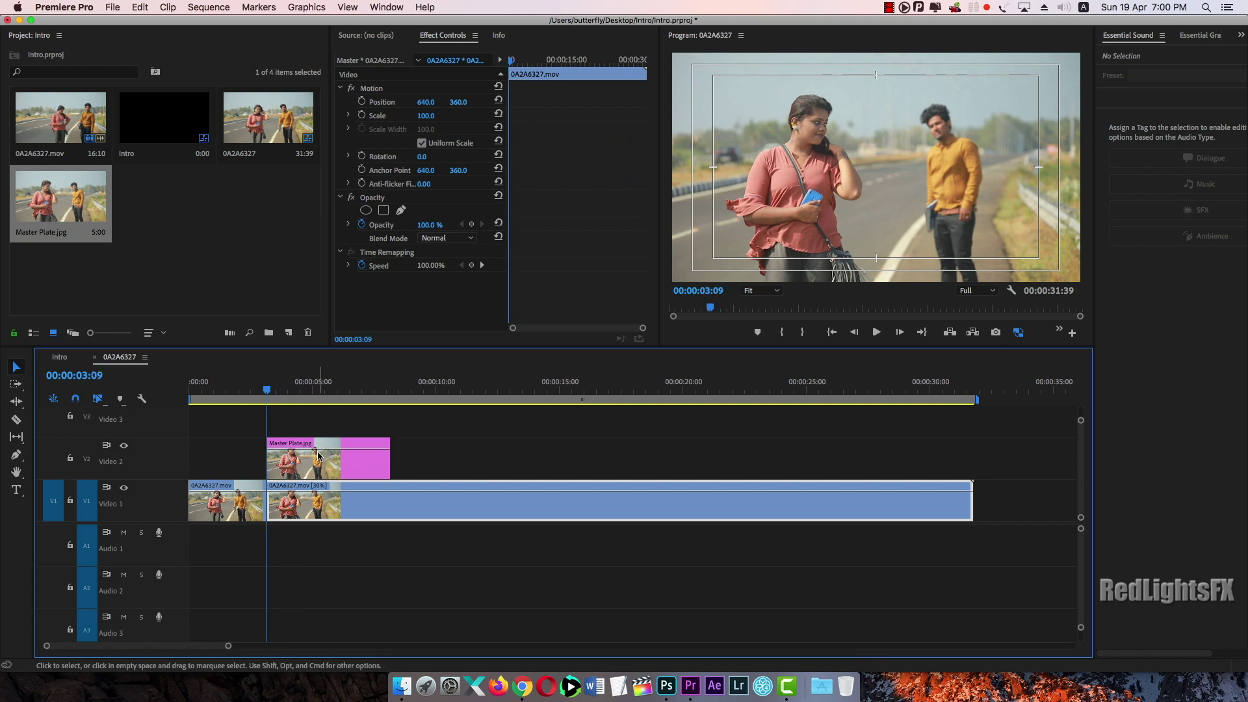
{"action": "right_click", "coordinate": [332, 463]}
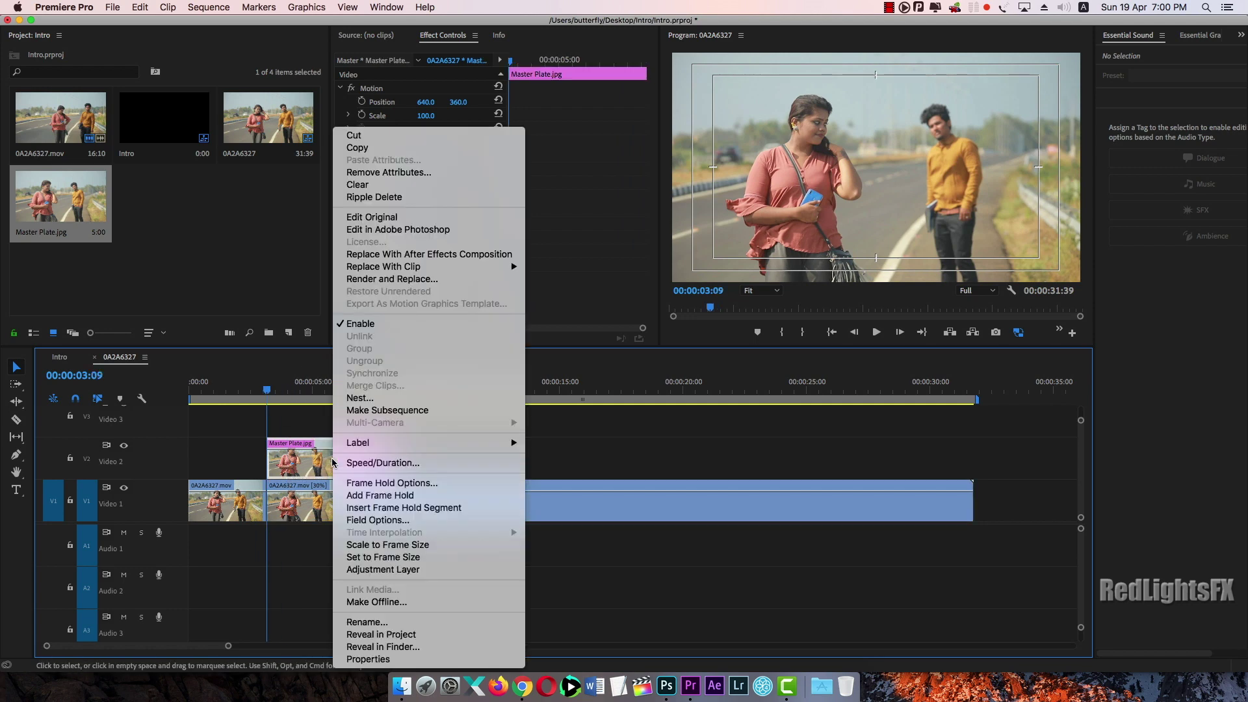
{"action": "left_click", "coordinate": [402, 230]}
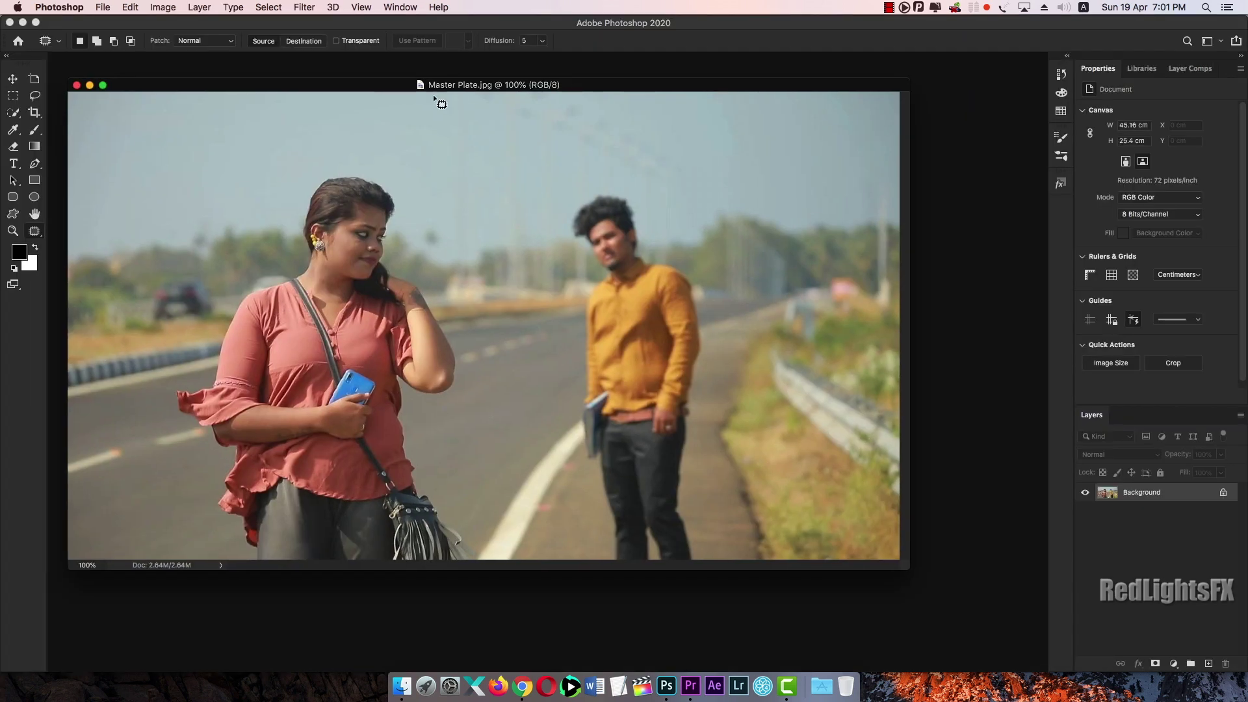
Step: Select only the woman, copy her to a new layer and check the cutout by toggling the Background layer's visibility
{"action": "right_click", "coordinate": [13, 112]}
{"action": "left_click", "coordinate": [91, 121]}
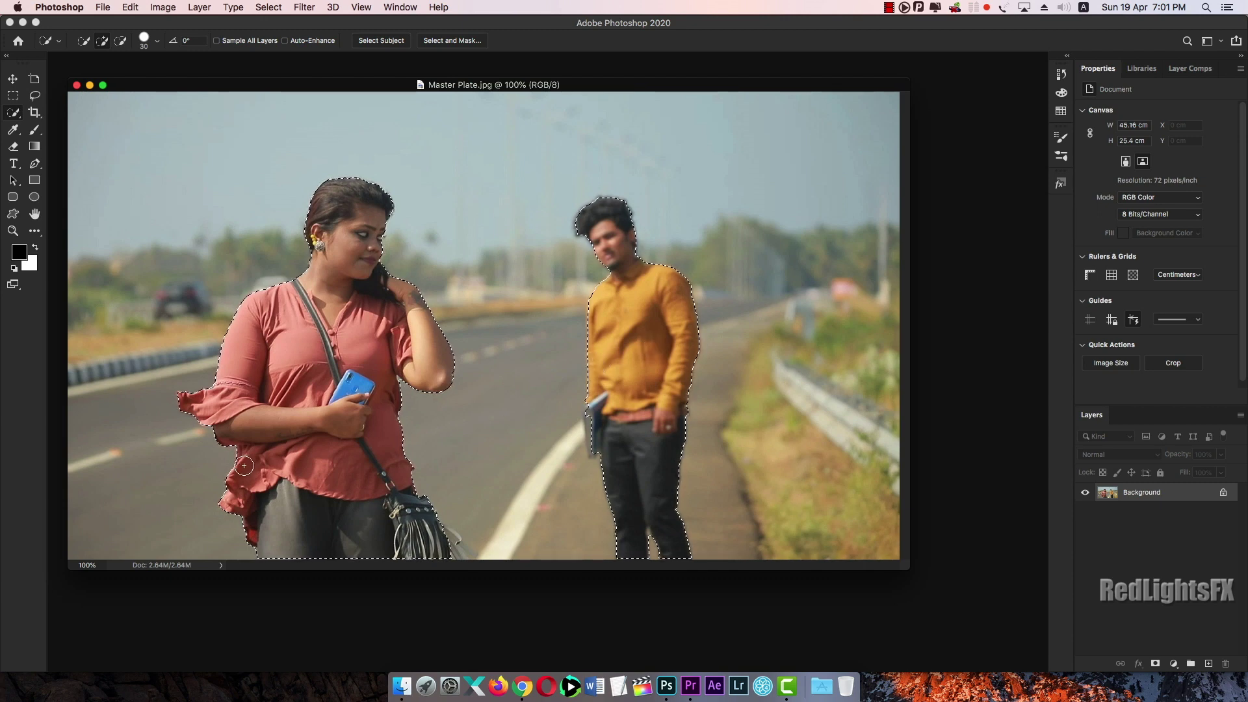
{"action": "key", "text": "j"}
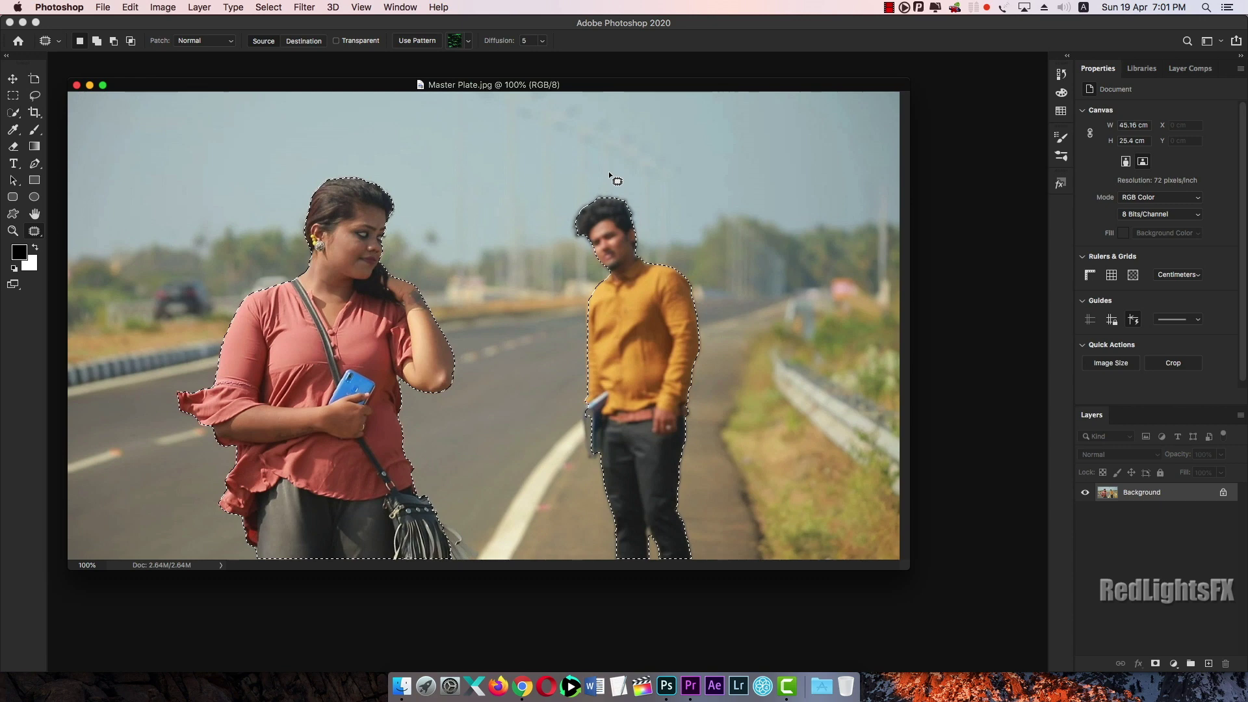
{"action": "mouse_move", "coordinate": [610, 172]}
{"action": "left_mouse_down"}
{"action": "mouse_move", "coordinate": [528, 228]}
{"action": "mouse_move", "coordinate": [579, 547]}
{"action": "mouse_move", "coordinate": [779, 159]}
{"action": "mouse_move", "coordinate": [588, 139]}
{"action": "left_mouse_up"}
{"action": "key", "text": "super+j"}
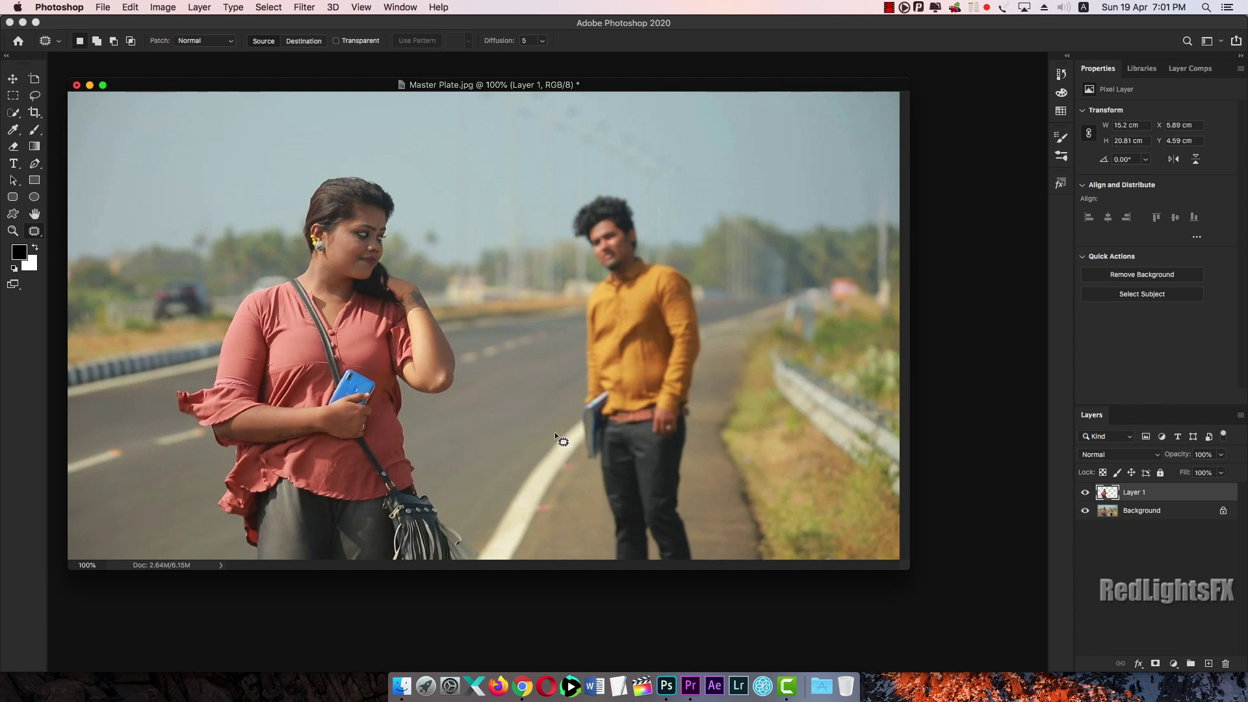
{"action": "left_click", "coordinate": [1085, 511]}
{"action": "left_click", "coordinate": [1086, 511]}
{"action": "left_click", "coordinate": [1087, 513]}
{"action": "left_click", "coordinate": [1088, 513]}
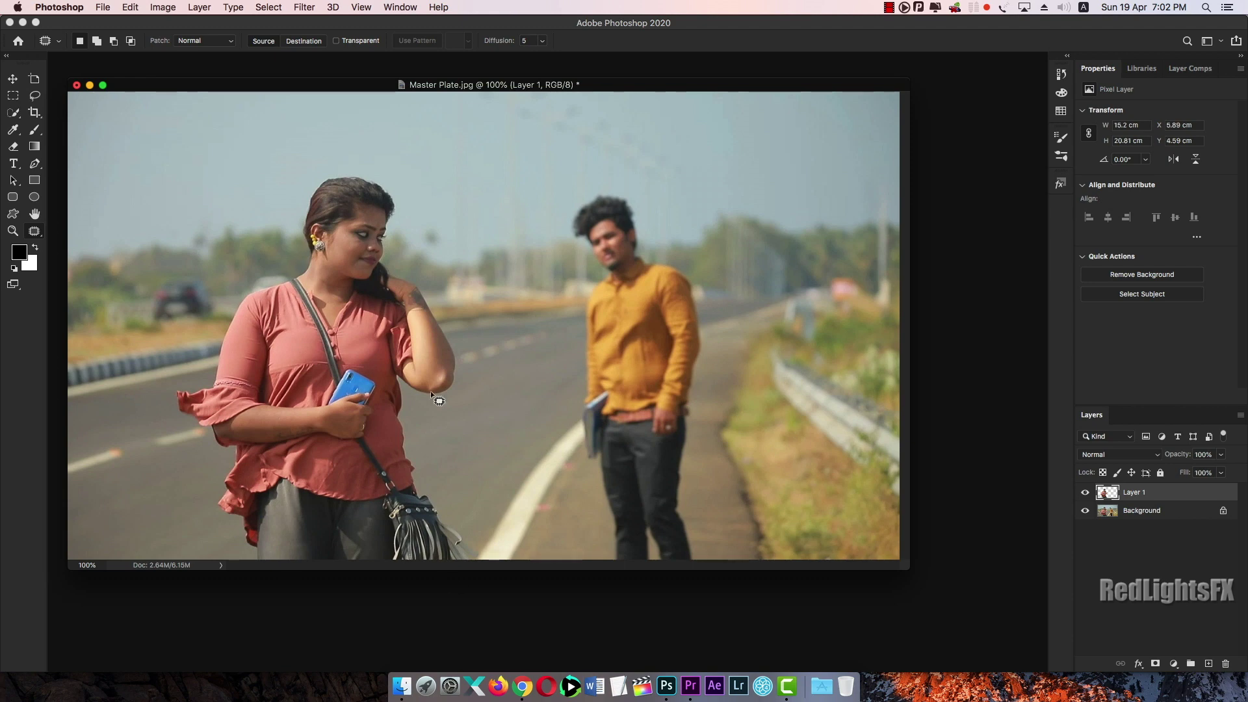
Step: Hide Layer 1 and draw a loose selection around the woman on the Background layer with the Patch tool
{"action": "left_click", "coordinate": [1084, 493]}
{"action": "left_click", "coordinate": [1118, 512]}
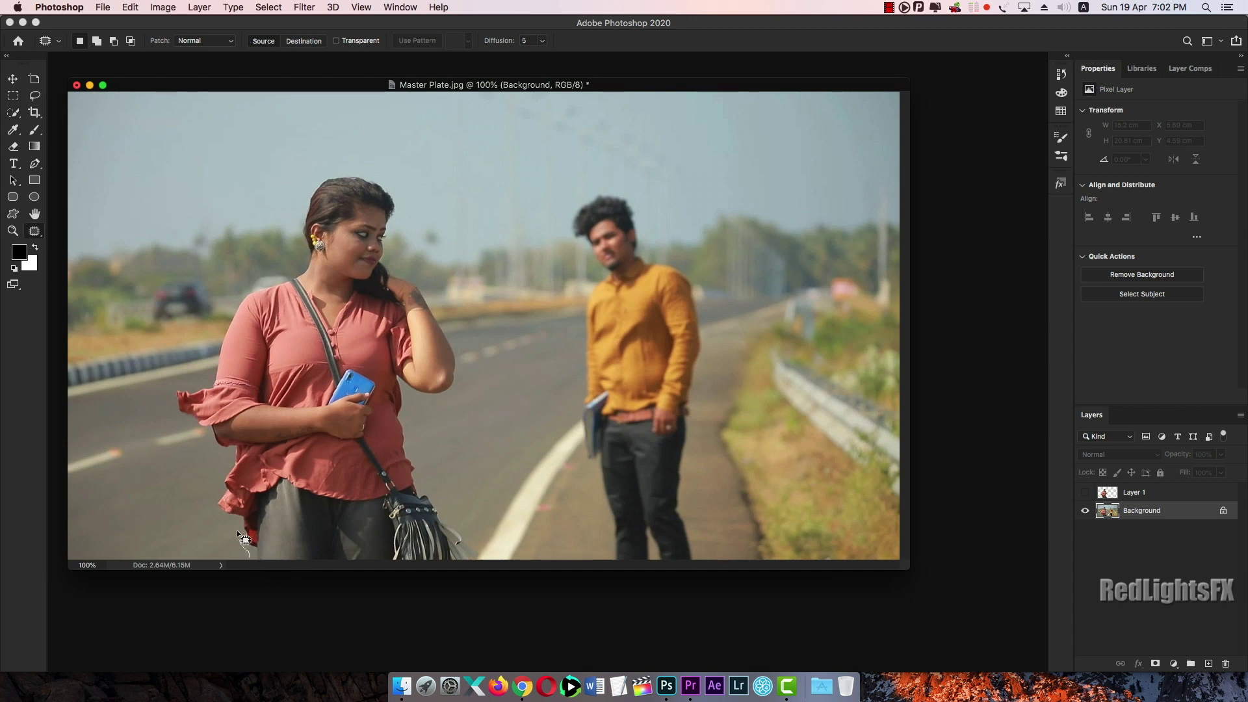
{"action": "left_click_drag", "start_coordinate": [220, 485], "coordinate": [209, 438]}
{"action": "left_click_drag", "start_coordinate": [267, 279], "coordinate": [300, 249]}
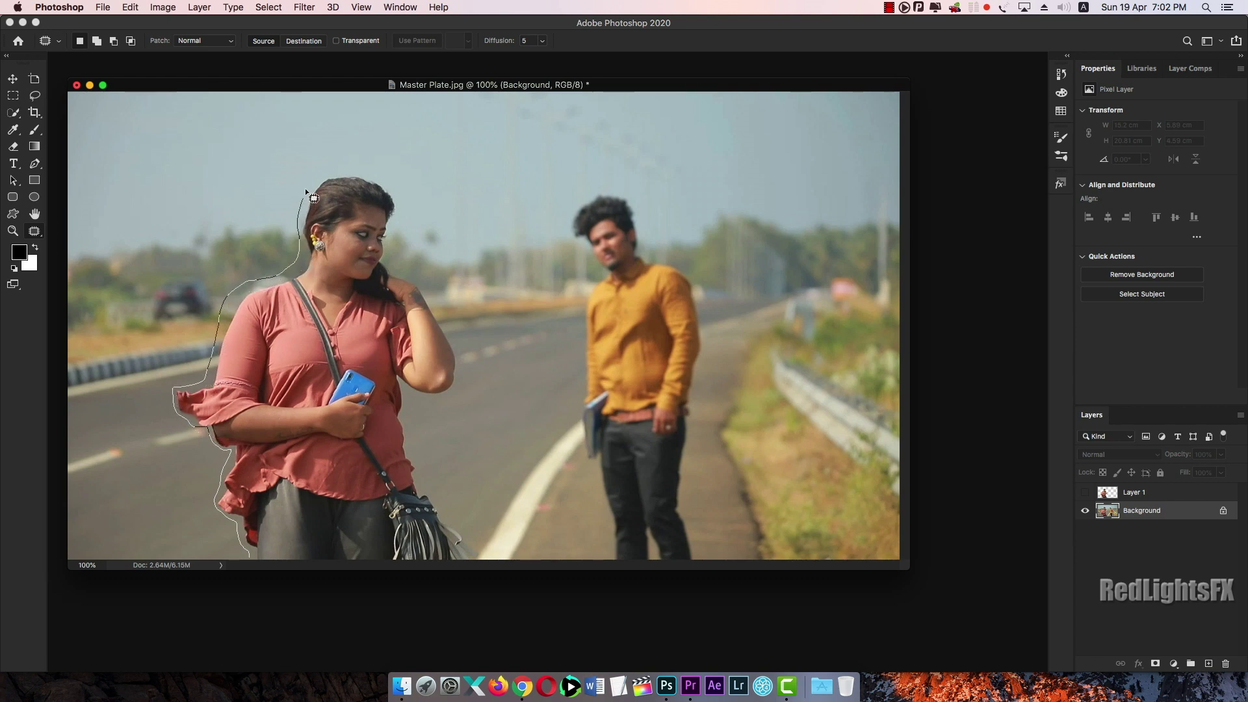
{"action": "mouse_move", "coordinate": [403, 191]}
{"action": "left_mouse_down"}
{"action": "mouse_move", "coordinate": [391, 258]}
{"action": "mouse_move", "coordinate": [422, 278]}
{"action": "mouse_move", "coordinate": [461, 387]}
{"action": "mouse_move", "coordinate": [413, 395]}
{"action": "mouse_move", "coordinate": [425, 484]}
{"action": "left_mouse_up"}
{"action": "mouse_move", "coordinate": [469, 535]}
{"action": "left_mouse_down"}
{"action": "mouse_move", "coordinate": [479, 559]}
{"action": "mouse_move", "coordinate": [252, 567]}
{"action": "left_mouse_up"}
Step: Remove the selected woman from the road scene with Content-Aware Fill, outputting to a new layer
{"action": "left_click", "coordinate": [144, 9]}
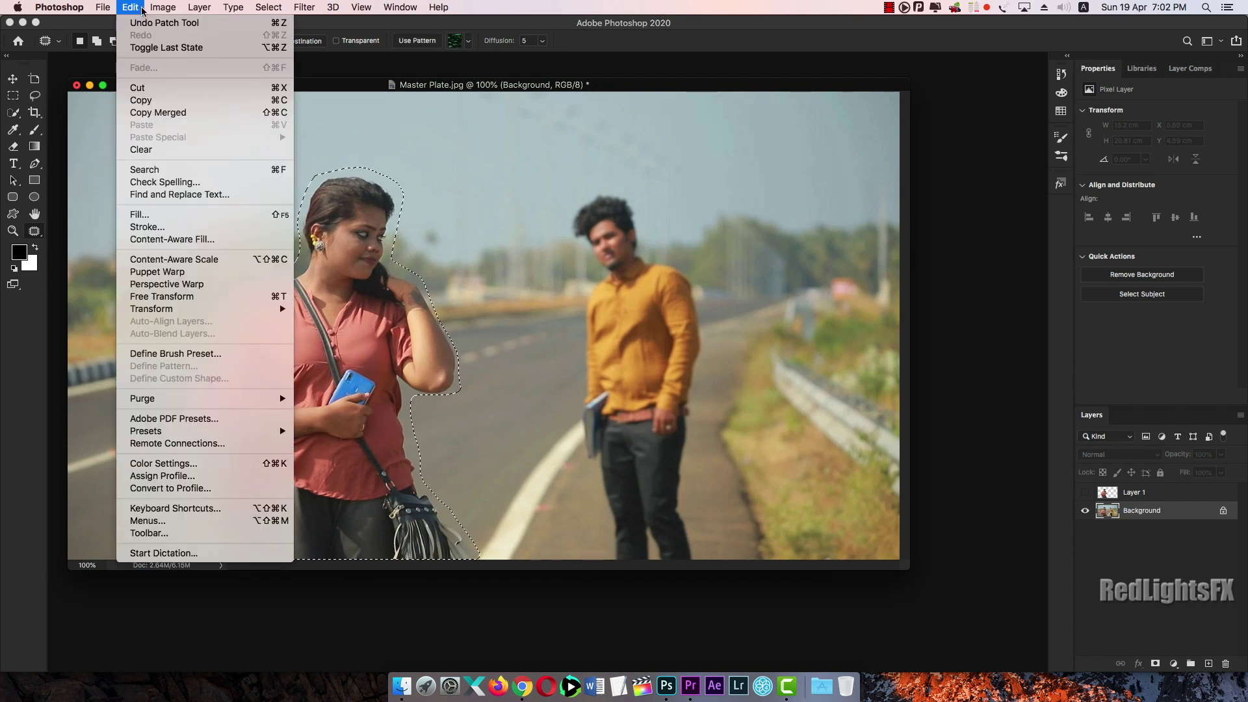
{"action": "left_click", "coordinate": [156, 243]}
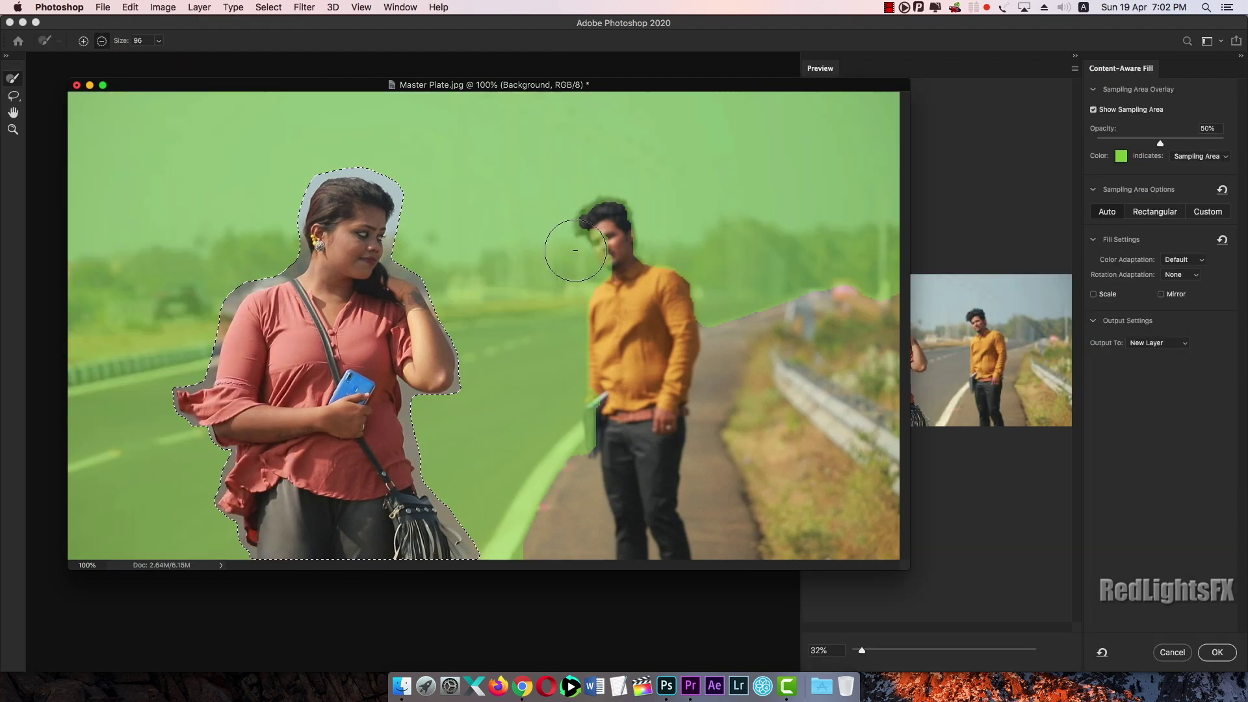
{"action": "left_click", "coordinate": [1215, 653]}
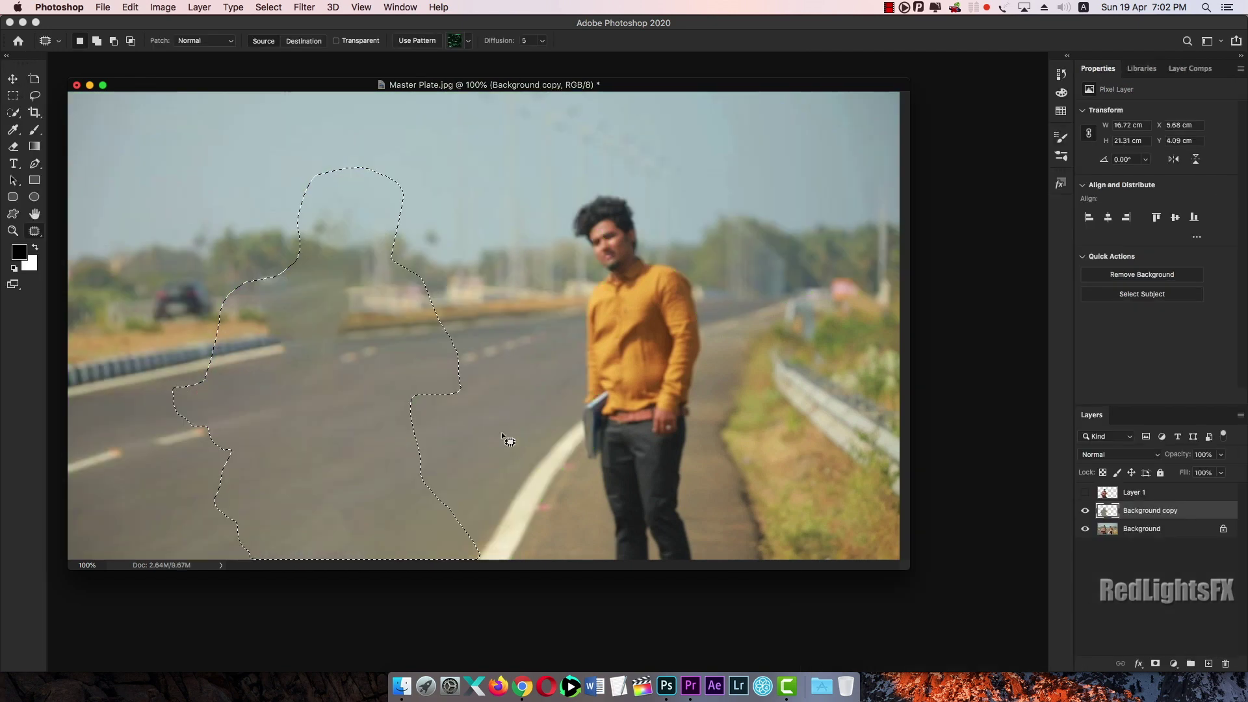
Step: Deselect and make only Layer 1 with the woman visible, keeping both background layers hidden
{"action": "key", "text": "super+d"}
{"action": "key", "text": "v"}
{"action": "left_click", "coordinate": [1084, 492]}
{"action": "left_click", "coordinate": [1084, 492]}
{"action": "left_click", "coordinate": [1084, 493]}
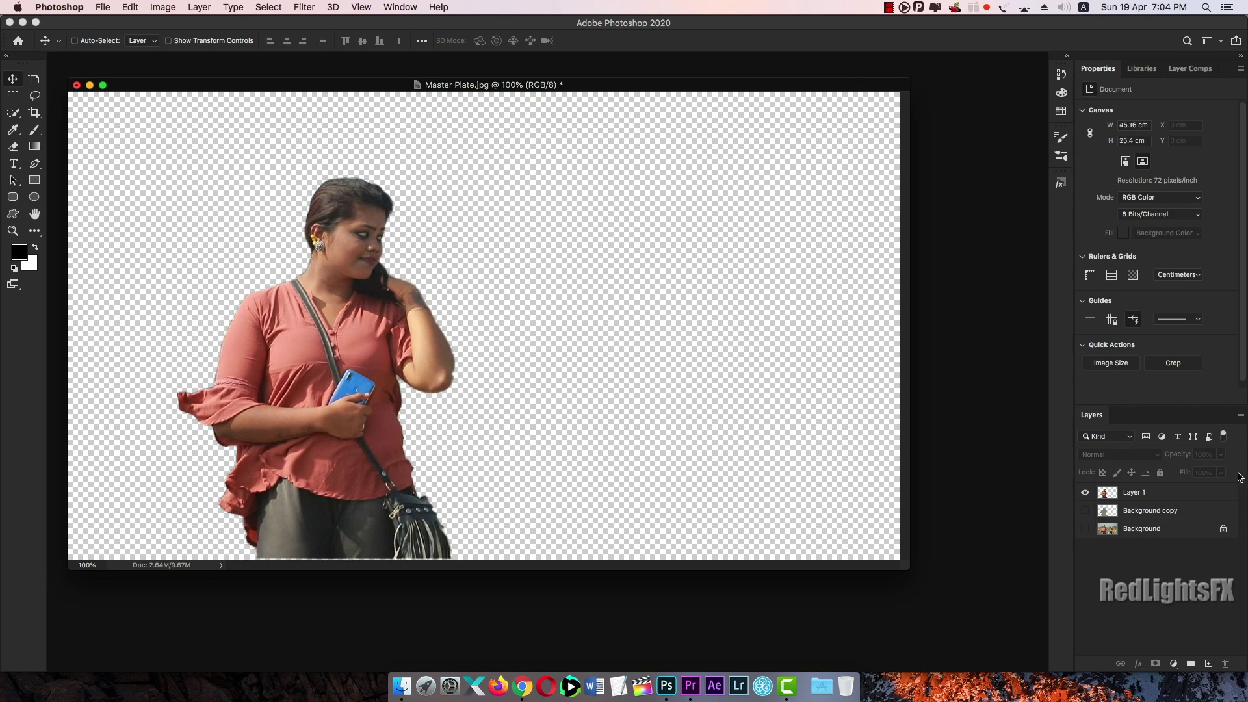
Step: Add a white outside Stroke layer style at 100% opacity to the woman on Layer 1, slightly increasing its size
{"action": "left_click", "coordinate": [1196, 498]}
{"action": "key", "text": "h"}
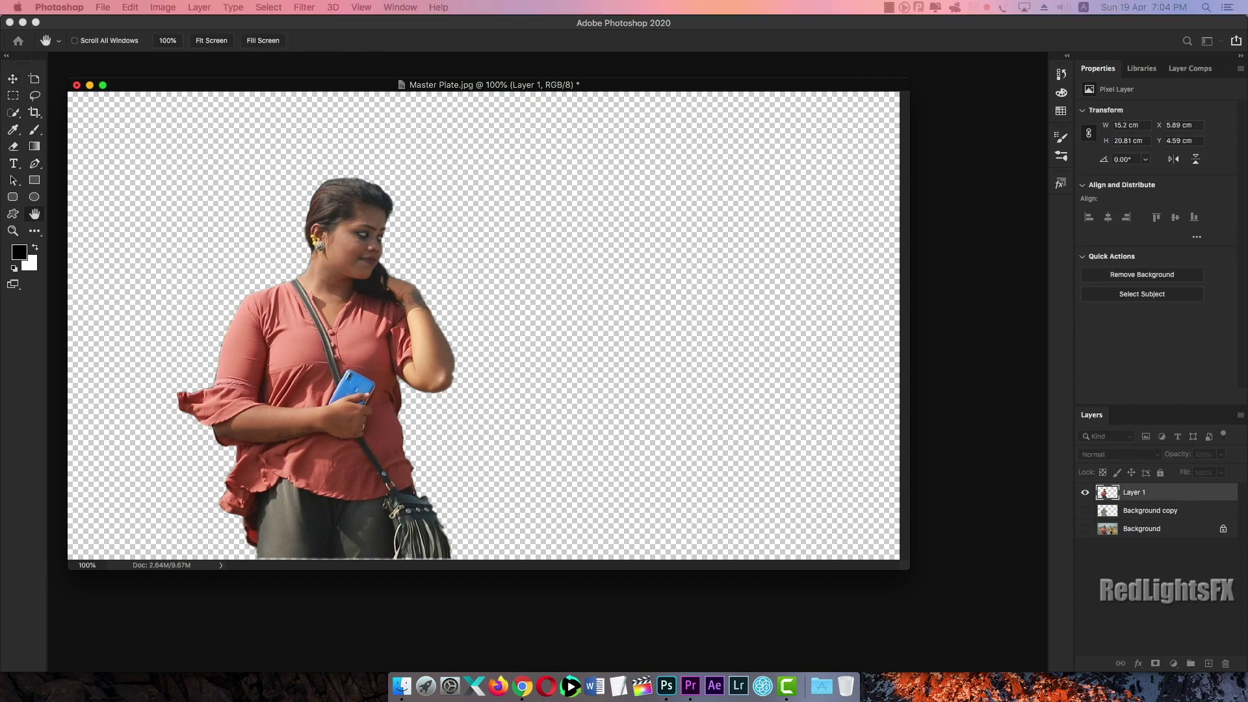
{"action": "left_click_drag", "start_coordinate": [428, 206], "coordinate": [512, 210]}
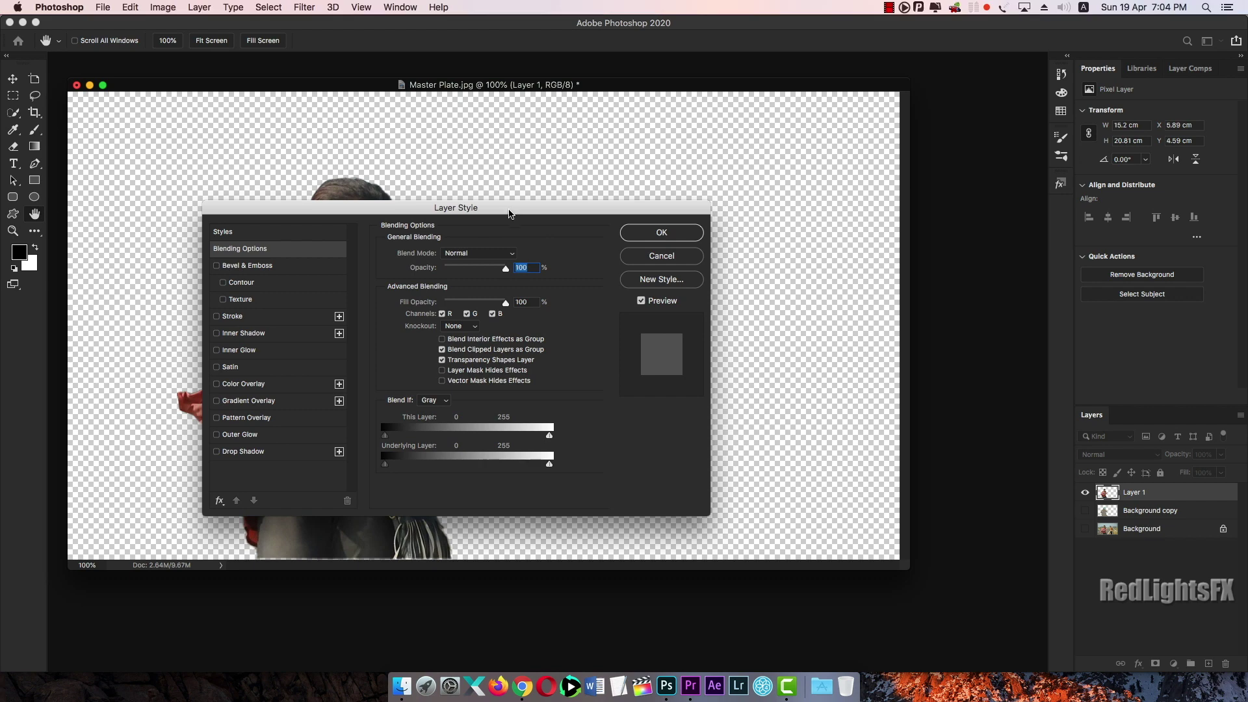
{"action": "left_click_drag", "start_coordinate": [372, 216], "coordinate": [563, 245]}
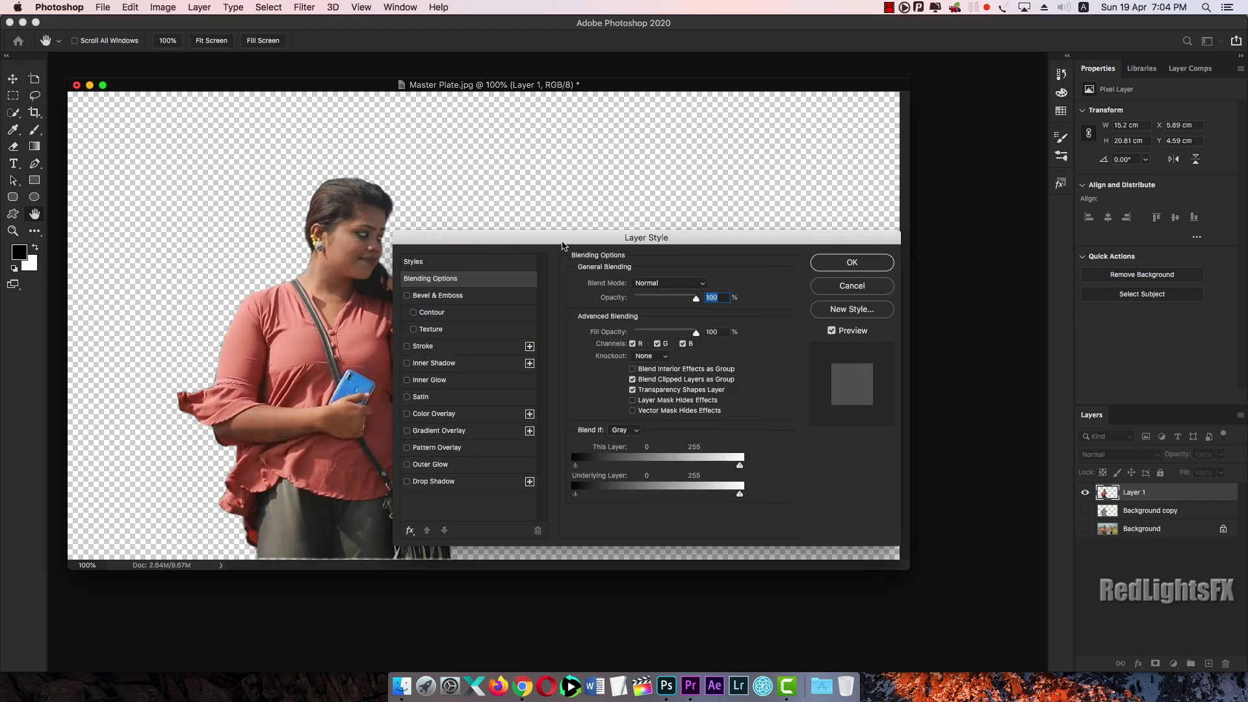
{"action": "left_click", "coordinate": [424, 348]}
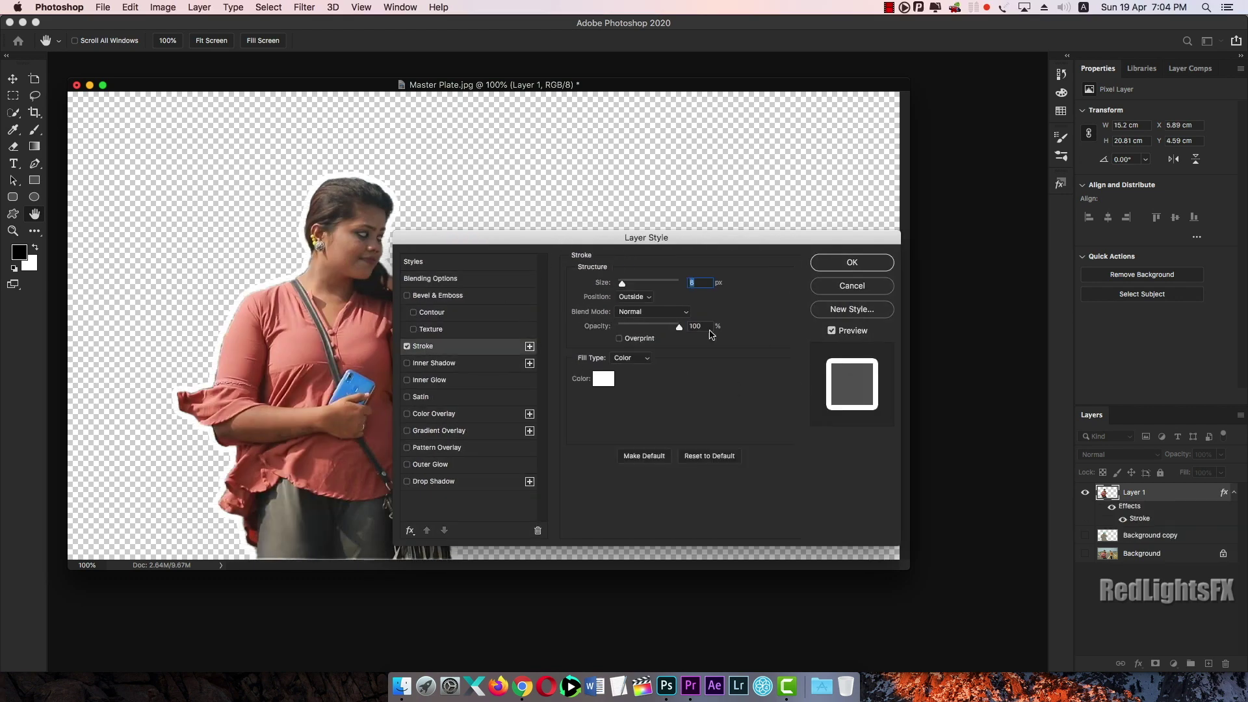
{"action": "left_click_drag", "start_coordinate": [623, 286], "coordinate": [626, 286]}
{"action": "left_click", "coordinate": [870, 263]}
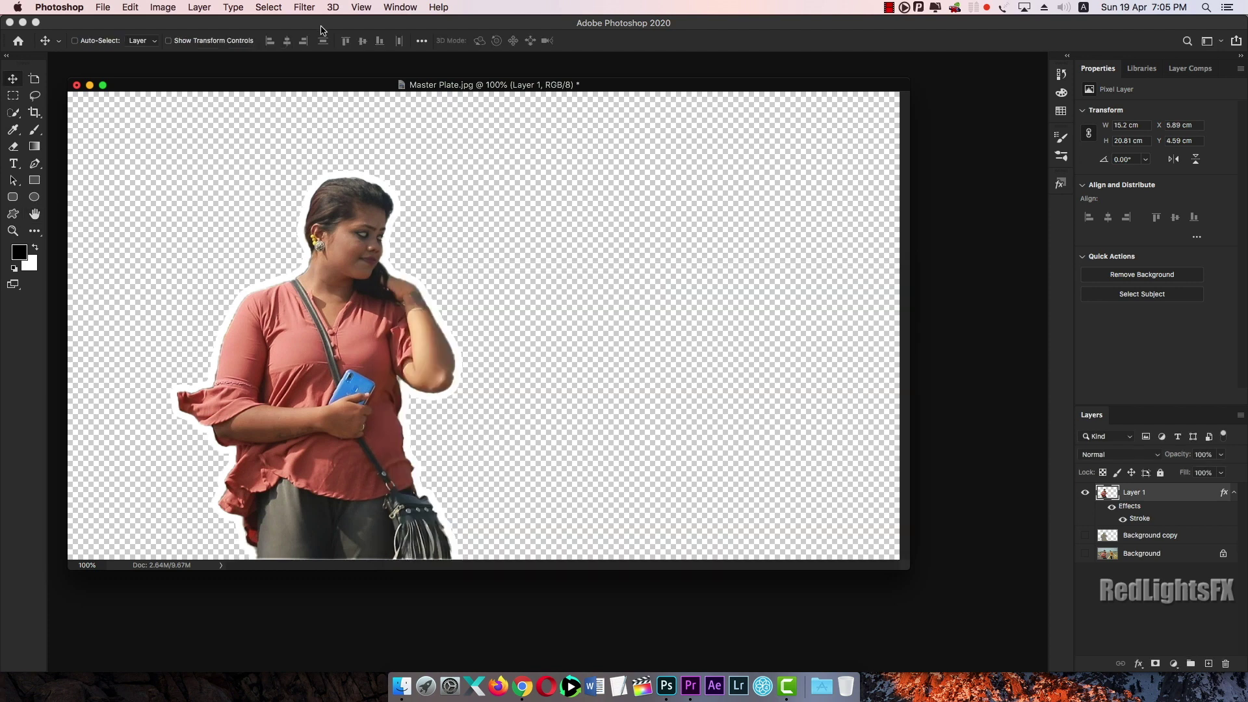
Step: Apply the Poster Edges filter to the woman on Layer 1 with edge thickness 2, edge intensity 1 and posterization 2
{"action": "left_click", "coordinate": [304, 8]}
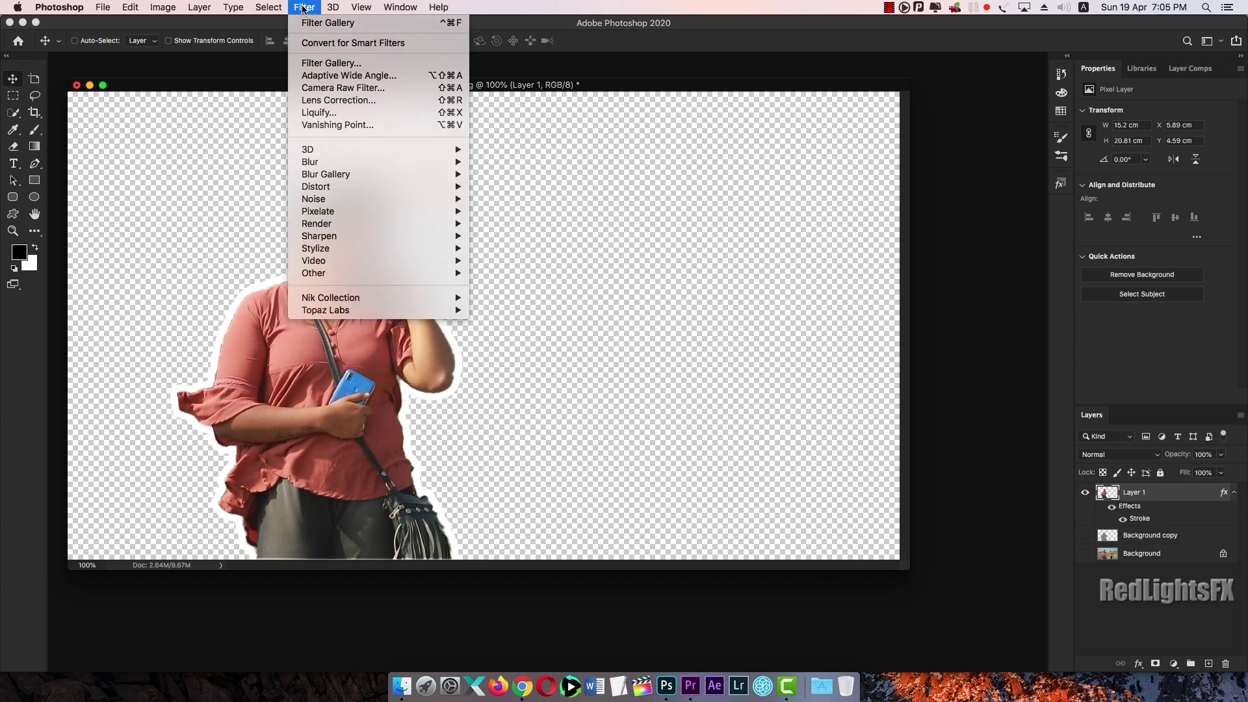
{"action": "left_click", "coordinate": [330, 62]}
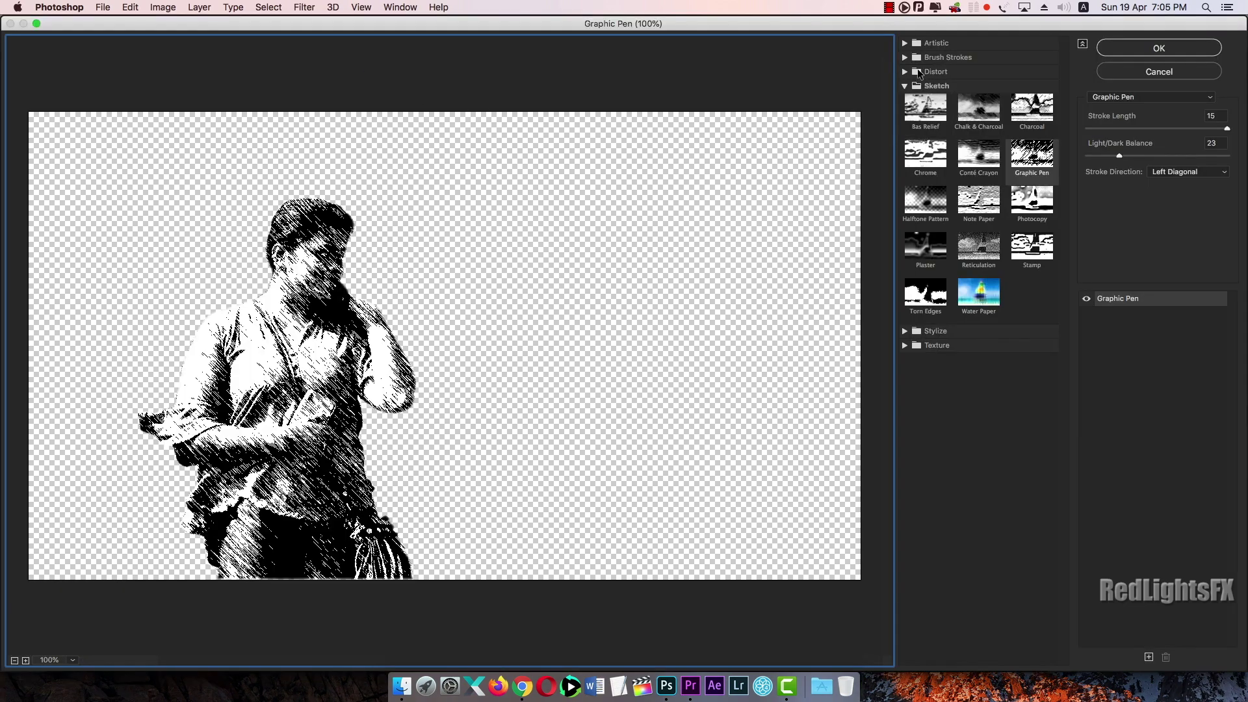
{"action": "left_click", "coordinate": [905, 58]}
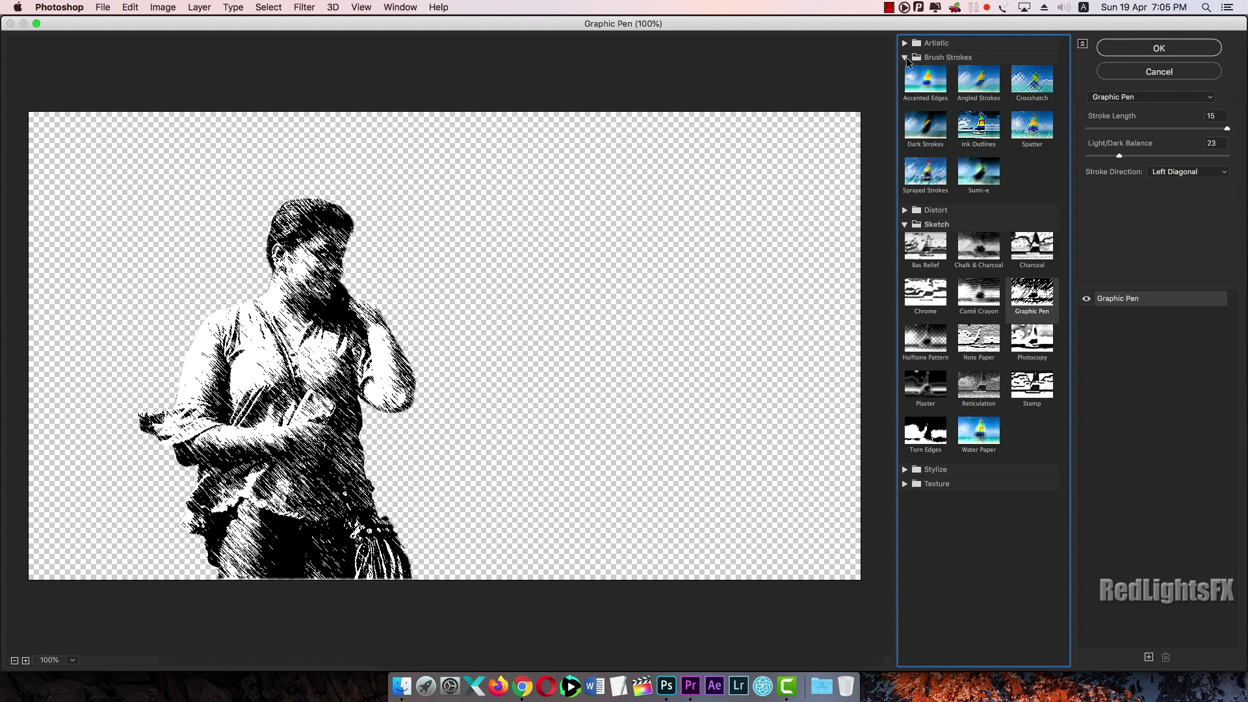
{"action": "left_click", "coordinate": [904, 43]}
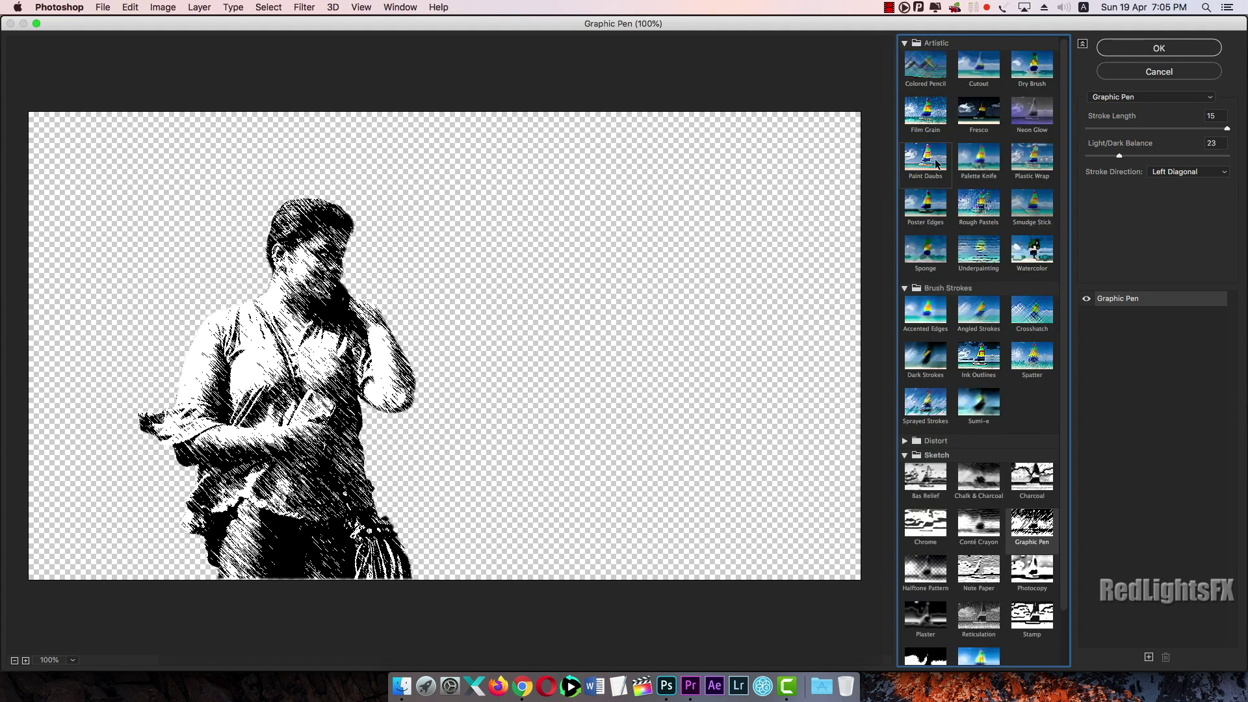
{"action": "left_click", "coordinate": [933, 205]}
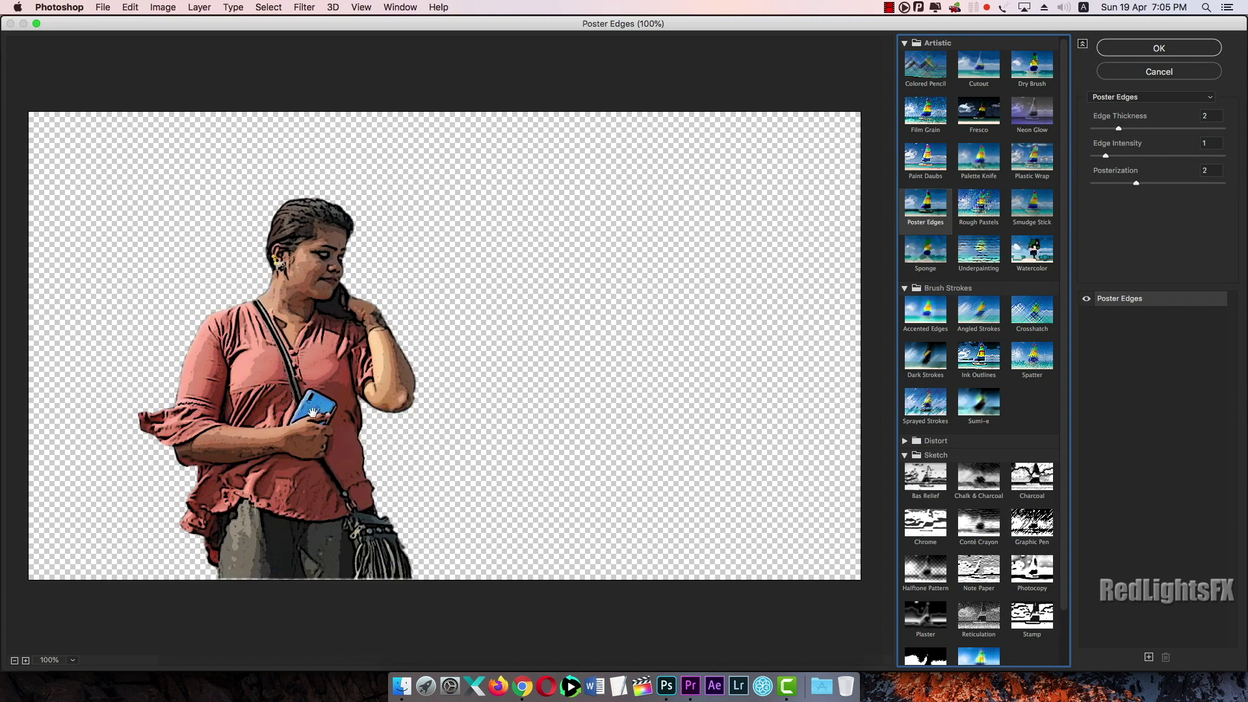
{"action": "left_click", "coordinate": [1159, 49]}
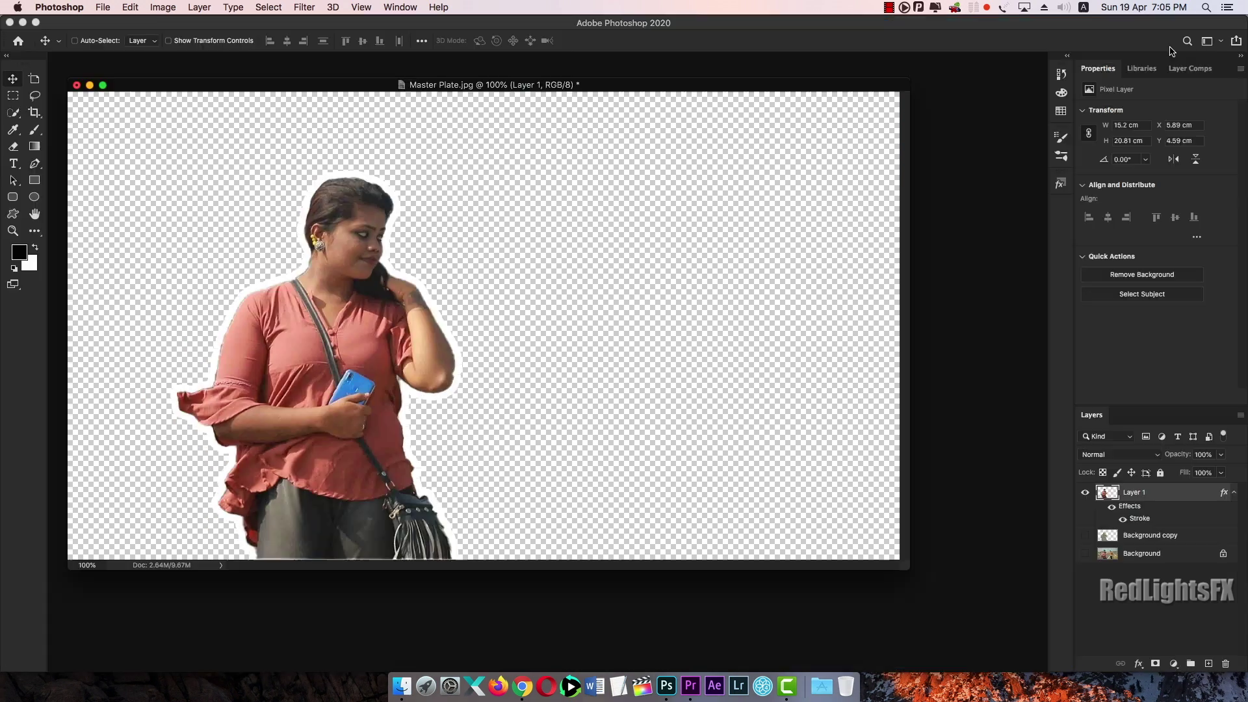
Step: Save the stylized, outlined cutout to the Desktop under the name FOreground 2.png, accepting the format options
{"action": "key", "text": "super+s"}
{"action": "left_click", "coordinate": [699, 462]}
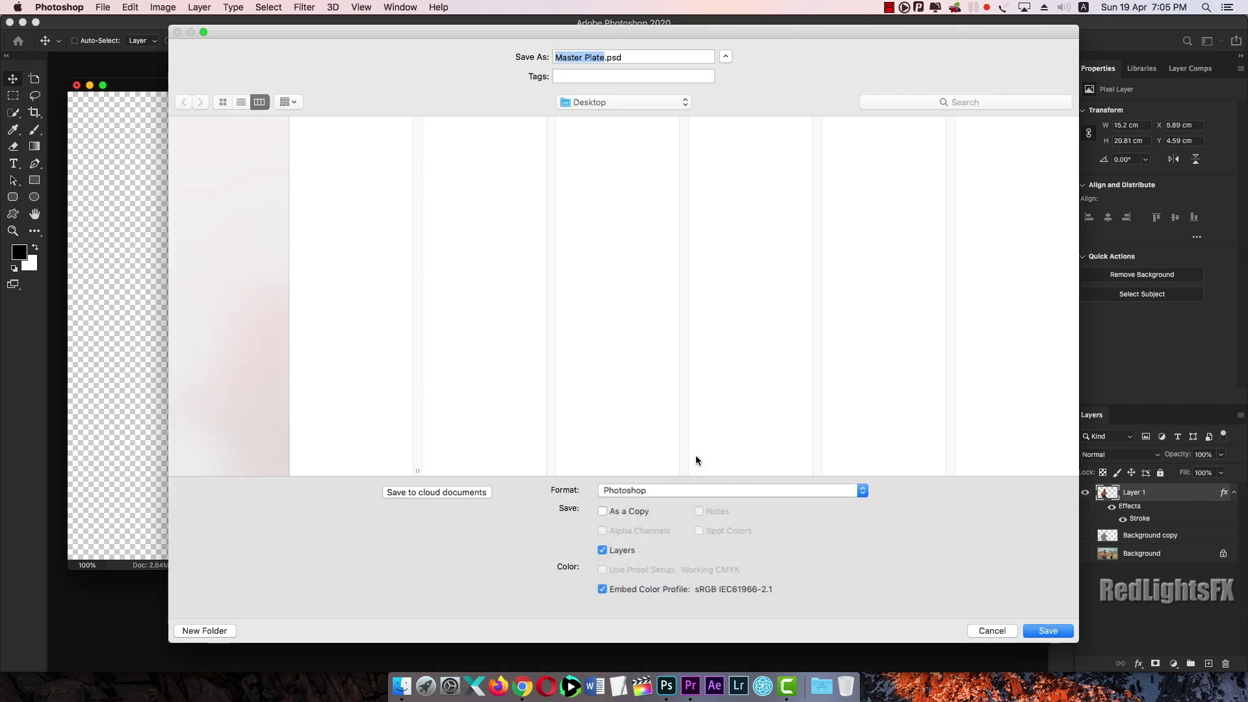
{"action": "left_click", "coordinate": [314, 174]}
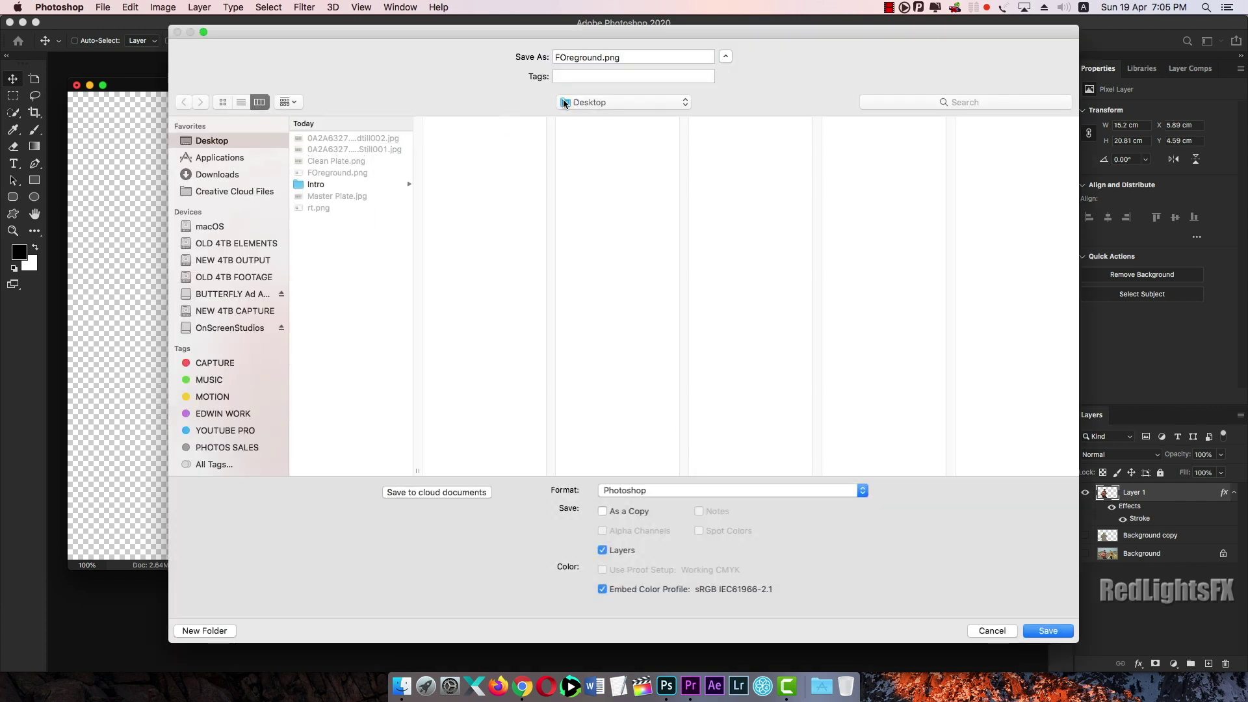
{"action": "left_click", "coordinate": [601, 59]}
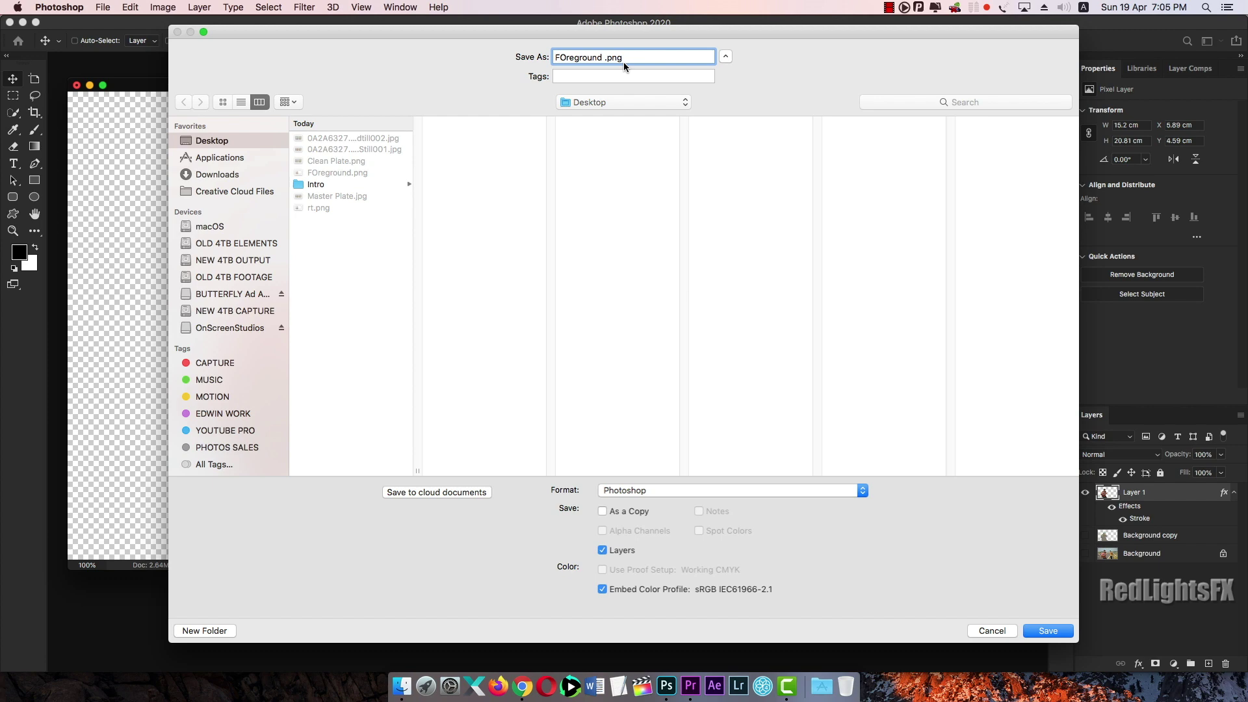
{"action": "type", "text": "2"}
{"action": "left_click", "coordinate": [1036, 630]}
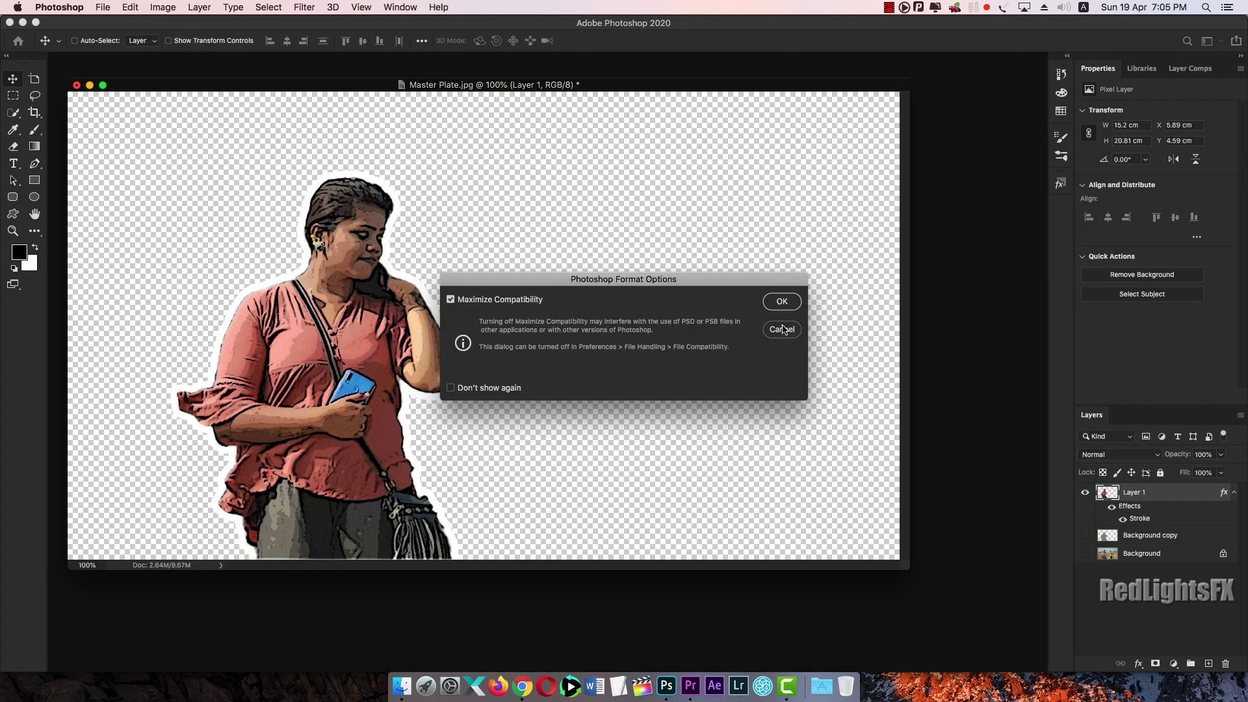
{"action": "left_click", "coordinate": [782, 303]}
Step: Switch to Premiere Pro and import FOreground 2.png from the Desktop into the Intro project
{"action": "left_click", "coordinate": [673, 657]}
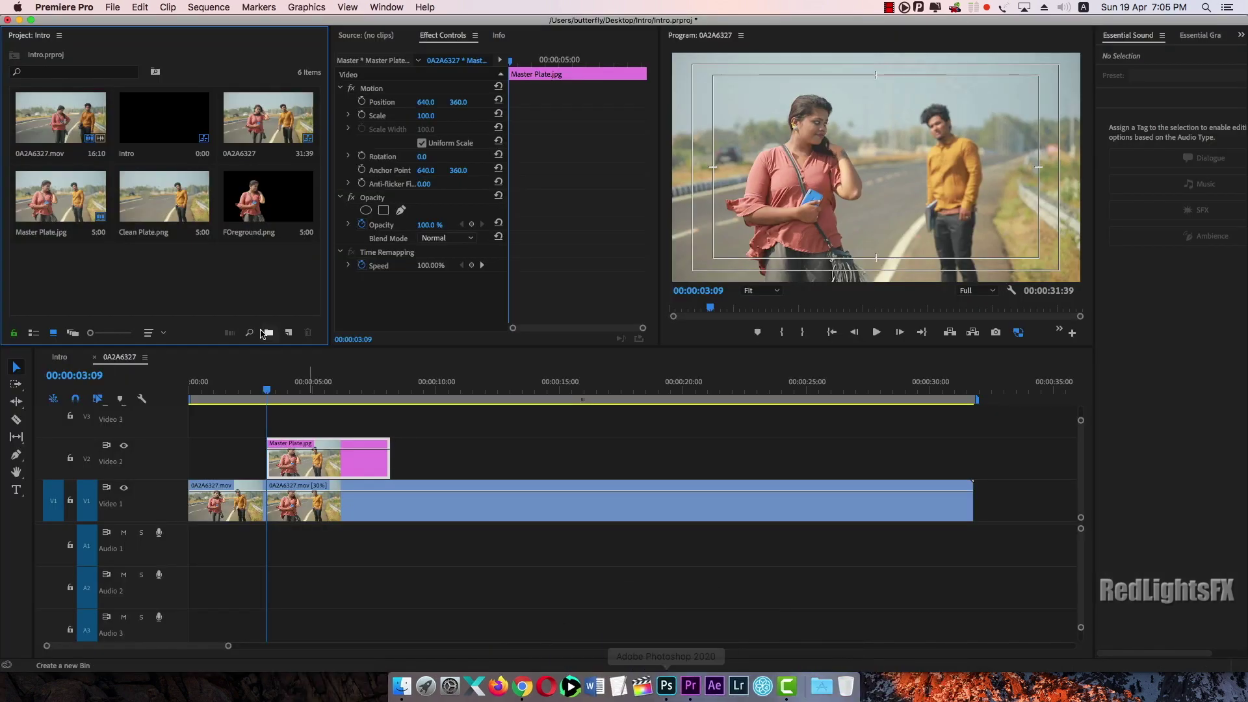
{"action": "key", "text": "super+i"}
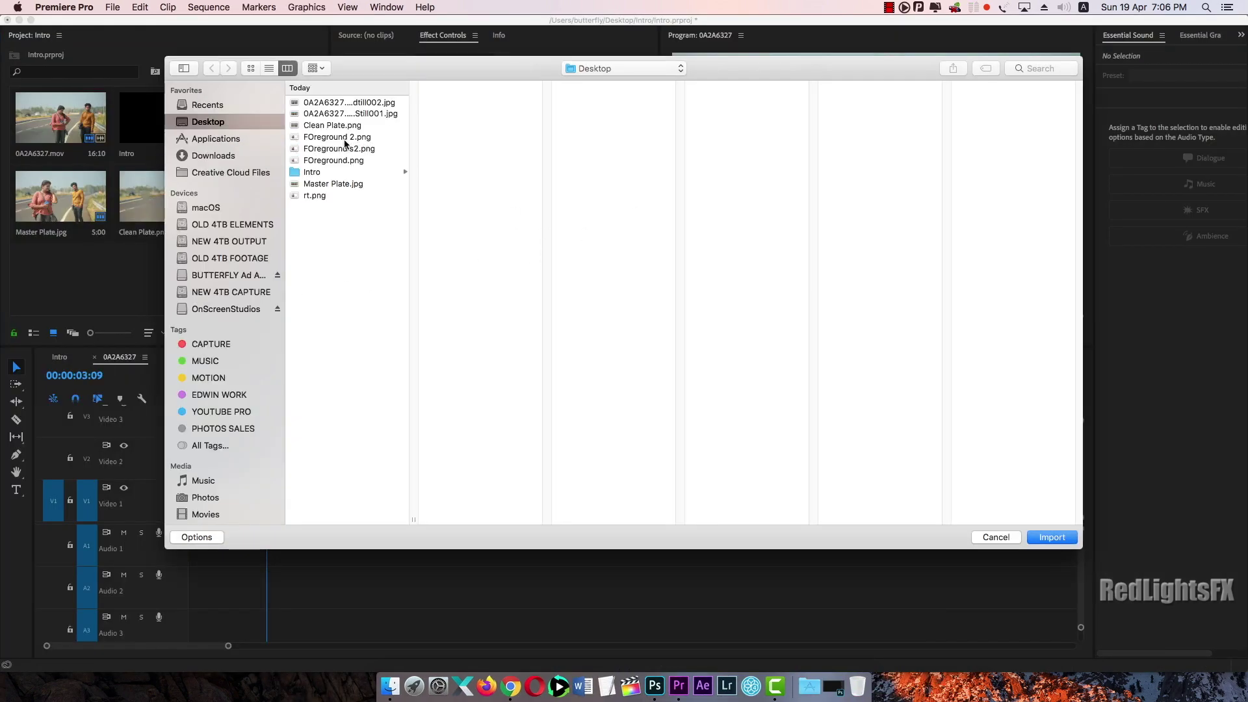
{"action": "left_click", "coordinate": [354, 137]}
{"action": "left_click", "coordinate": [1052, 537]}
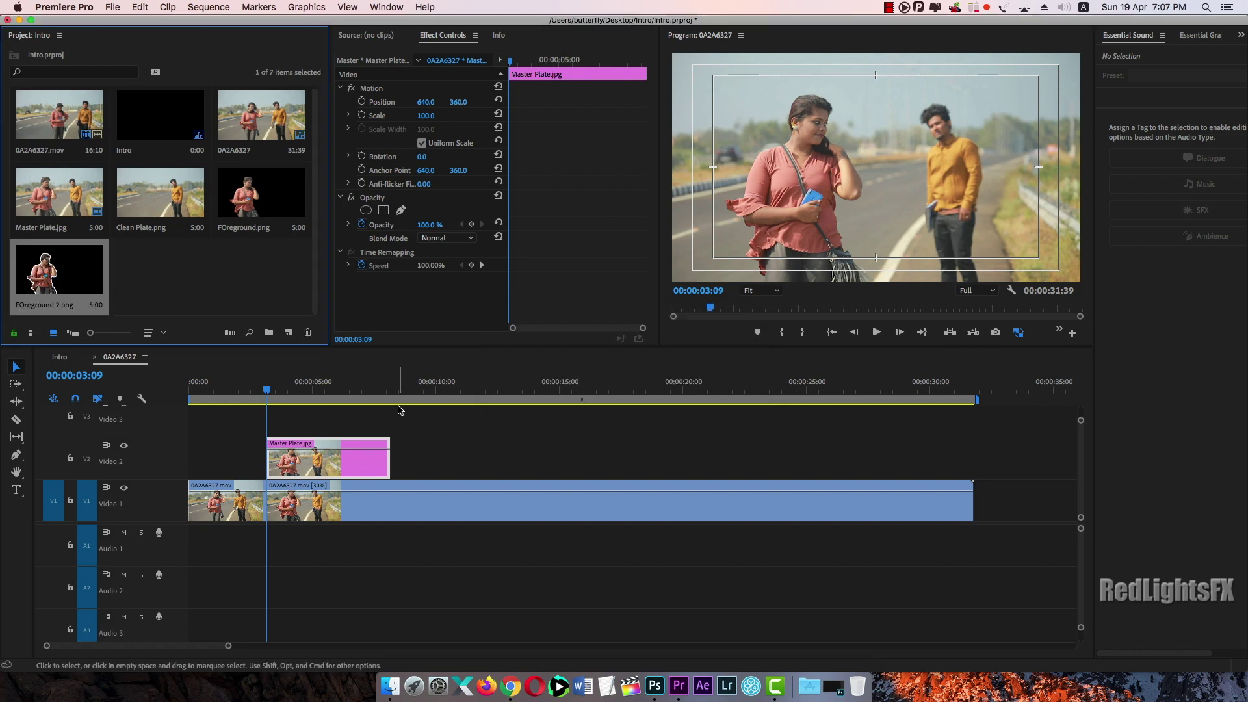
Step: Replace the Master Plate.jpg clip on Video 2 with Clean Plate.png, starting at the cut between the two 0A2A6327.mov clips
{"action": "left_click", "coordinate": [298, 390]}
{"action": "mouse_move", "coordinate": [302, 390]}
{"action": "left_mouse_down"}
{"action": "mouse_move", "coordinate": [362, 390]}
{"action": "mouse_move", "coordinate": [285, 390]}
{"action": "left_mouse_up"}
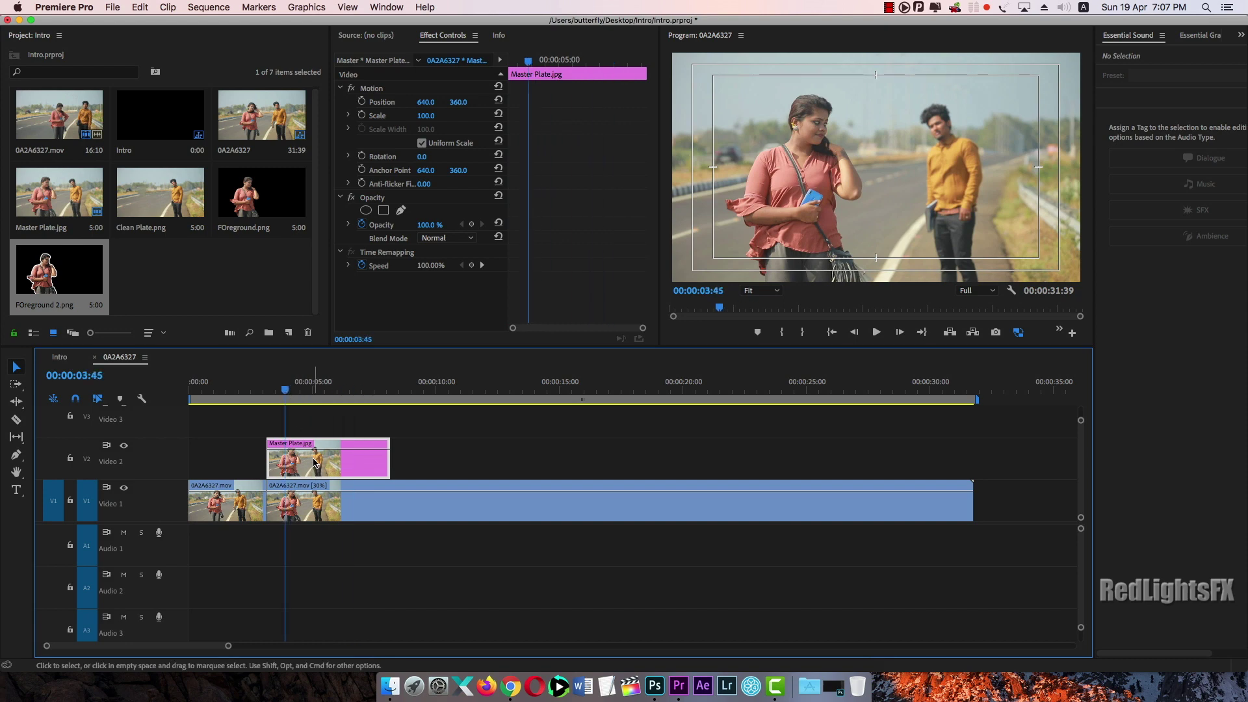
{"action": "key", "text": "Delete"}
{"action": "left_click_drag", "start_coordinate": [154, 210], "coordinate": [286, 449]}
Step: Place the outlined FOreground .png cutout on Video 3, aligned directly above the Clean Plate.png clip
{"action": "left_click", "coordinate": [299, 501]}
{"action": "left_click_drag", "start_coordinate": [284, 390], "coordinate": [246, 390]}
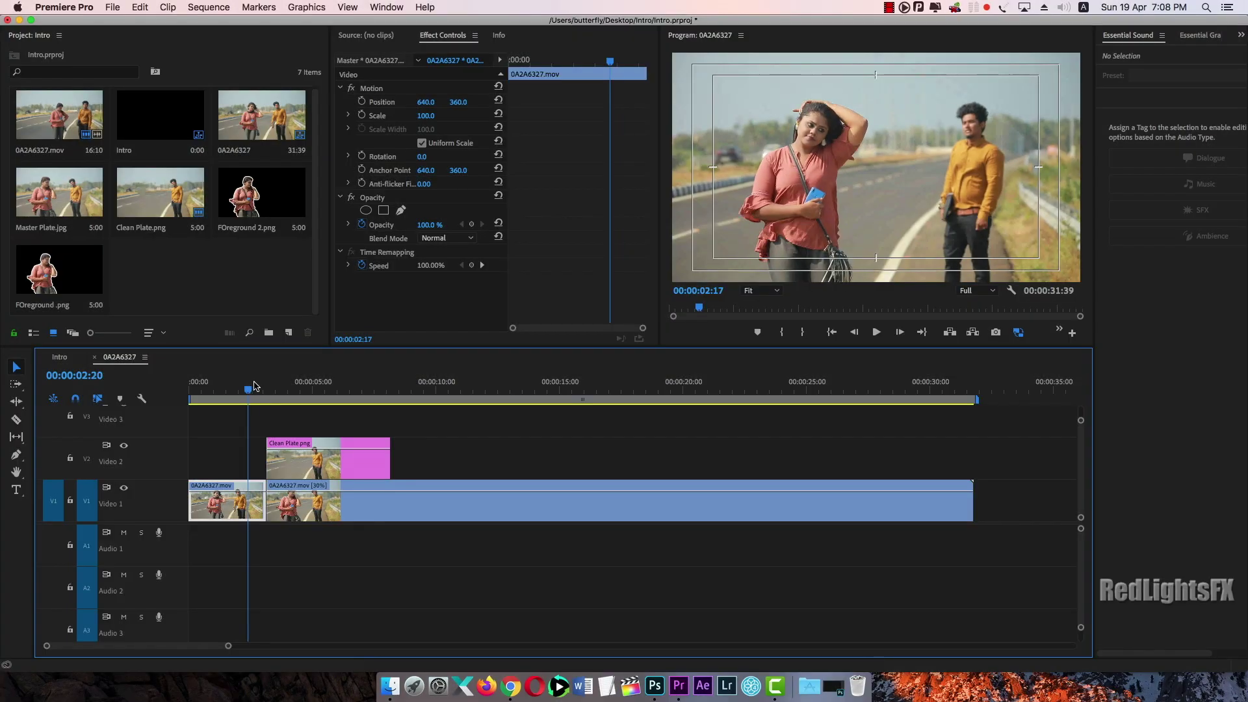
{"action": "left_click_drag", "start_coordinate": [251, 390], "coordinate": [290, 390]}
{"action": "left_click_drag", "start_coordinate": [65, 273], "coordinate": [284, 419]}
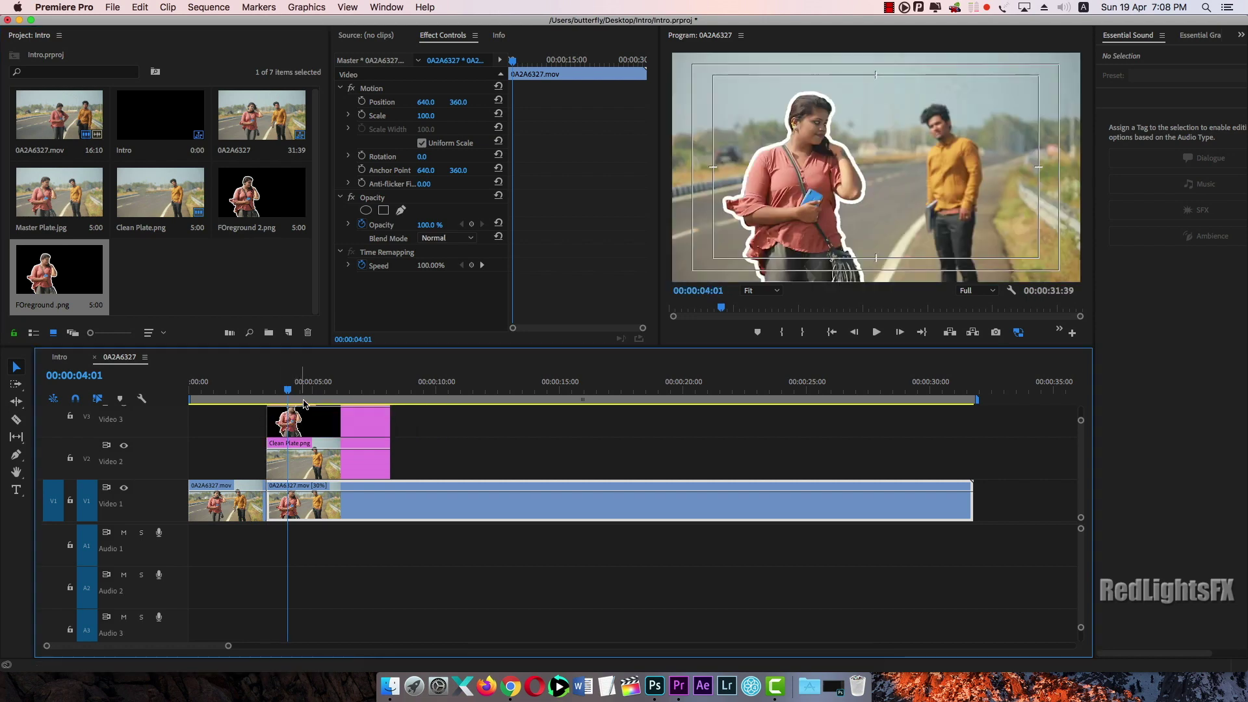
Step: Move the anchor point of the FOreground .png clip onto the woman's torso, at about 407.6, 399.8
{"action": "left_click", "coordinate": [289, 420]}
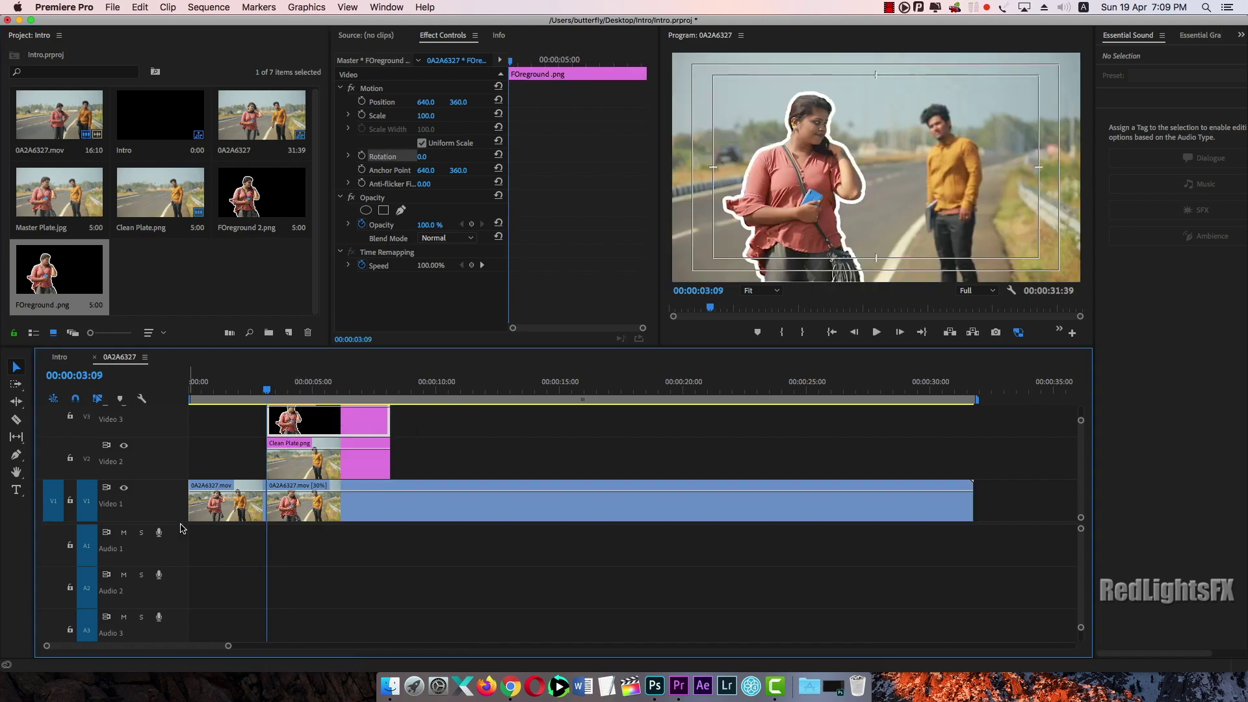
{"action": "left_click_drag", "start_coordinate": [180, 524], "coordinate": [180, 572]}
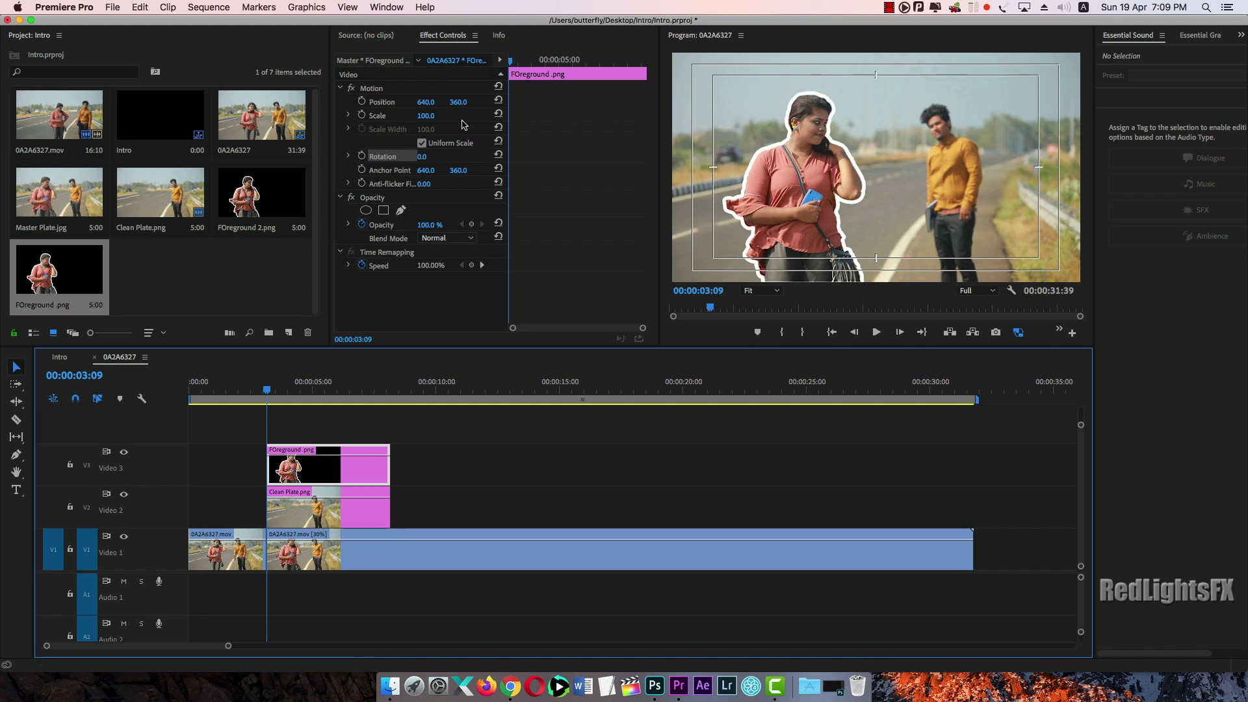
{"action": "left_click", "coordinate": [373, 85]}
{"action": "left_click", "coordinate": [875, 166]}
{"action": "left_click_drag", "start_coordinate": [874, 177], "coordinate": [803, 179]}
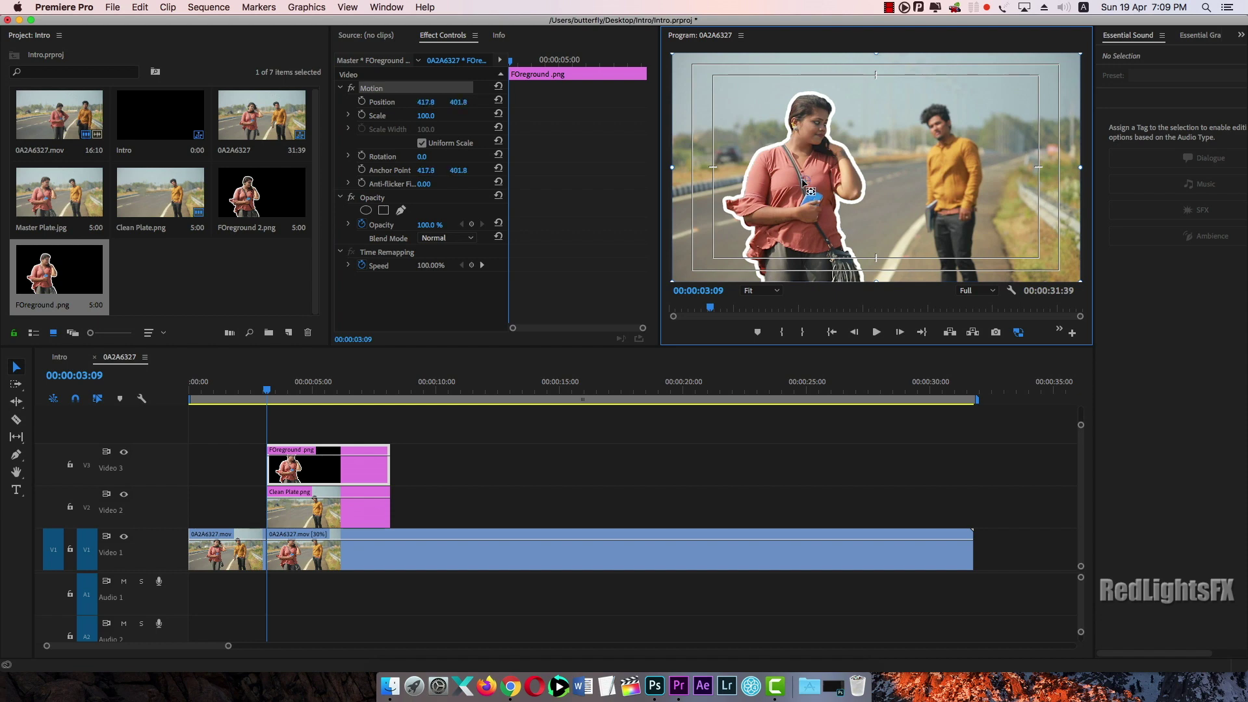
Step: Set starting Position, Scale and Rotation keyframes on the FOreground .png clip at 00:00:03:09
{"action": "left_click", "coordinate": [362, 101]}
{"action": "left_click", "coordinate": [362, 115]}
{"action": "left_click", "coordinate": [362, 156]}
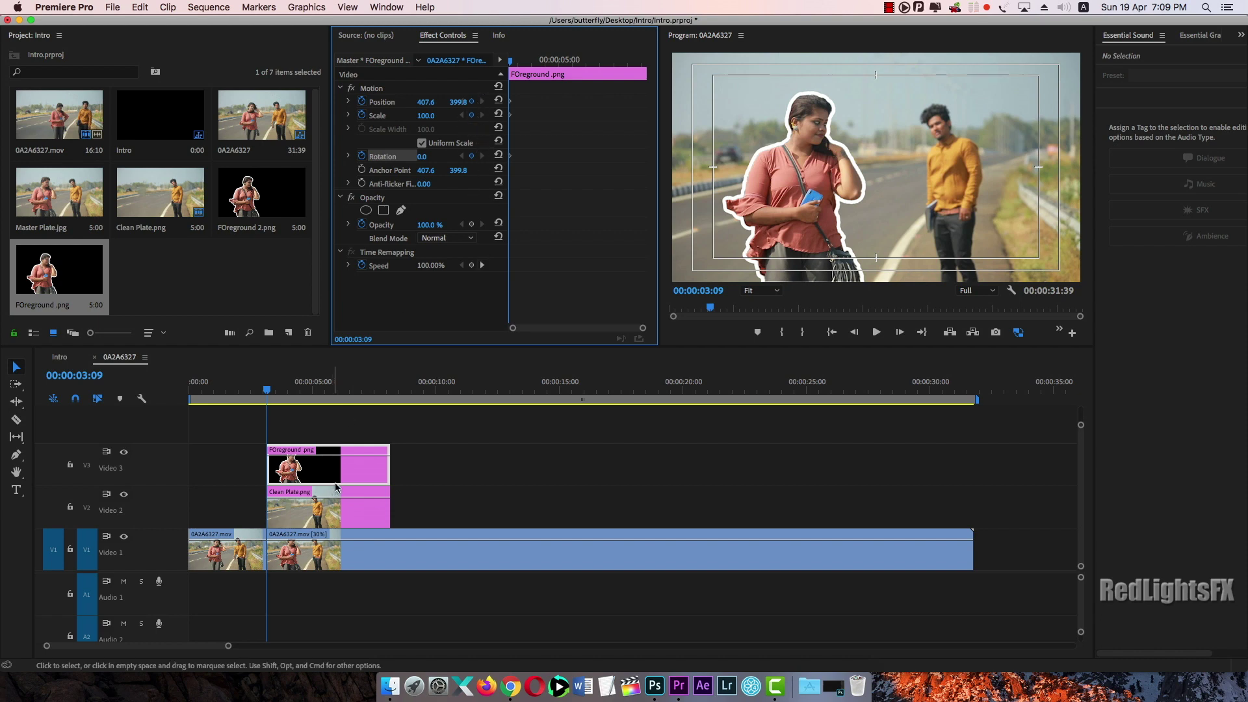
Step: At 00:00:04:17, keyframe the cutout with scale 136, rotation -19° and a slightly lower vertical position
{"action": "mouse_move", "coordinate": [297, 391]}
{"action": "left_mouse_down"}
{"action": "mouse_move", "coordinate": [309, 390]}
{"action": "mouse_move", "coordinate": [296, 411]}
{"action": "left_mouse_up"}
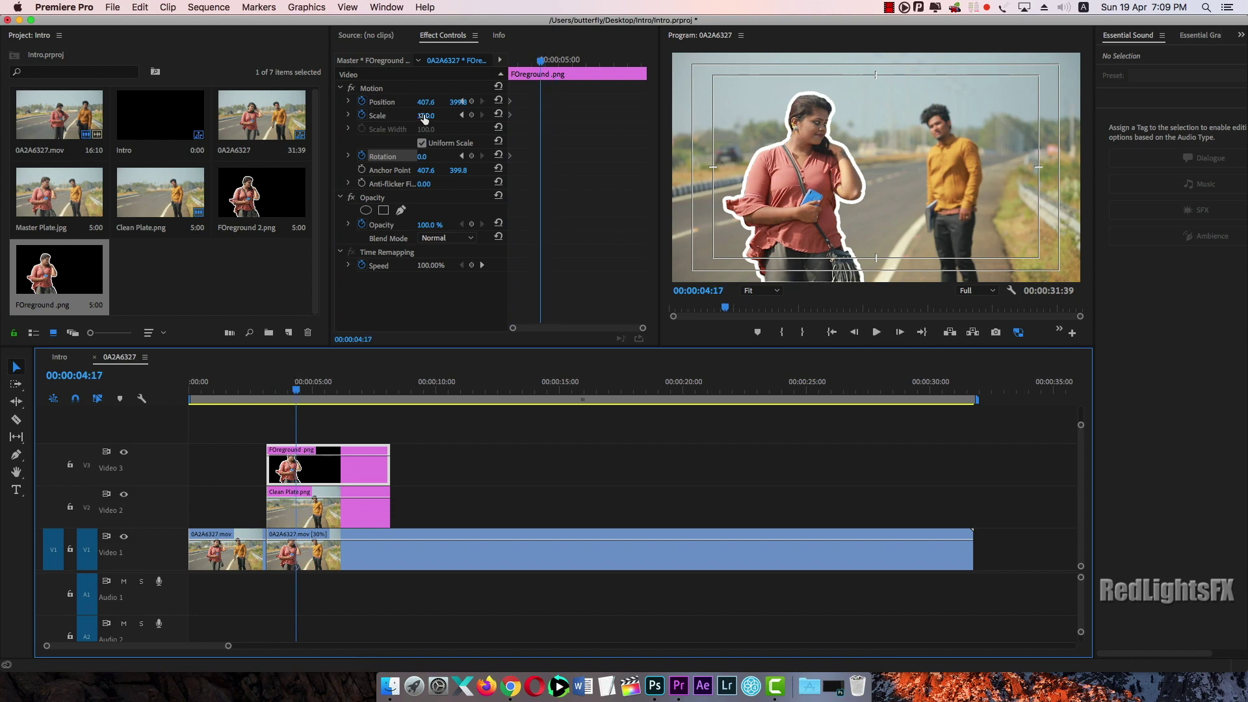
{"action": "left_click_drag", "start_coordinate": [424, 116], "coordinate": [447, 115]}
{"action": "left_click_drag", "start_coordinate": [422, 157], "coordinate": [409, 157]}
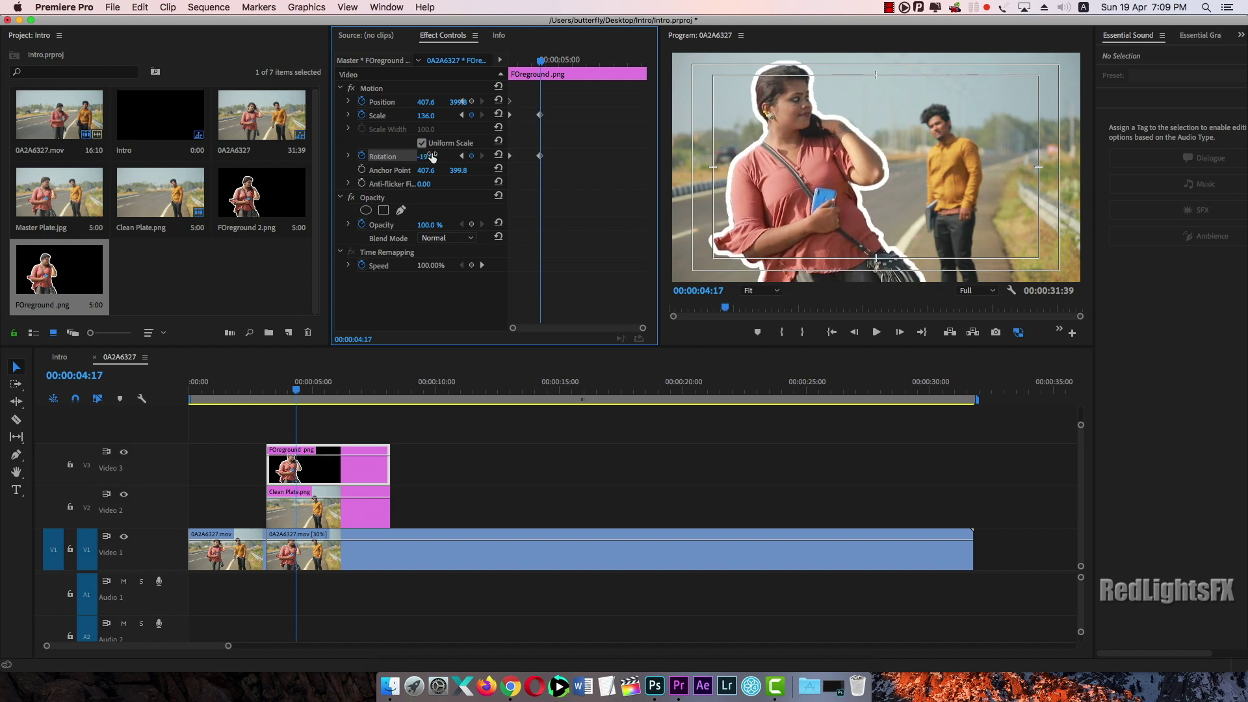
{"action": "left_click_drag", "start_coordinate": [458, 102], "coordinate": [482, 103]}
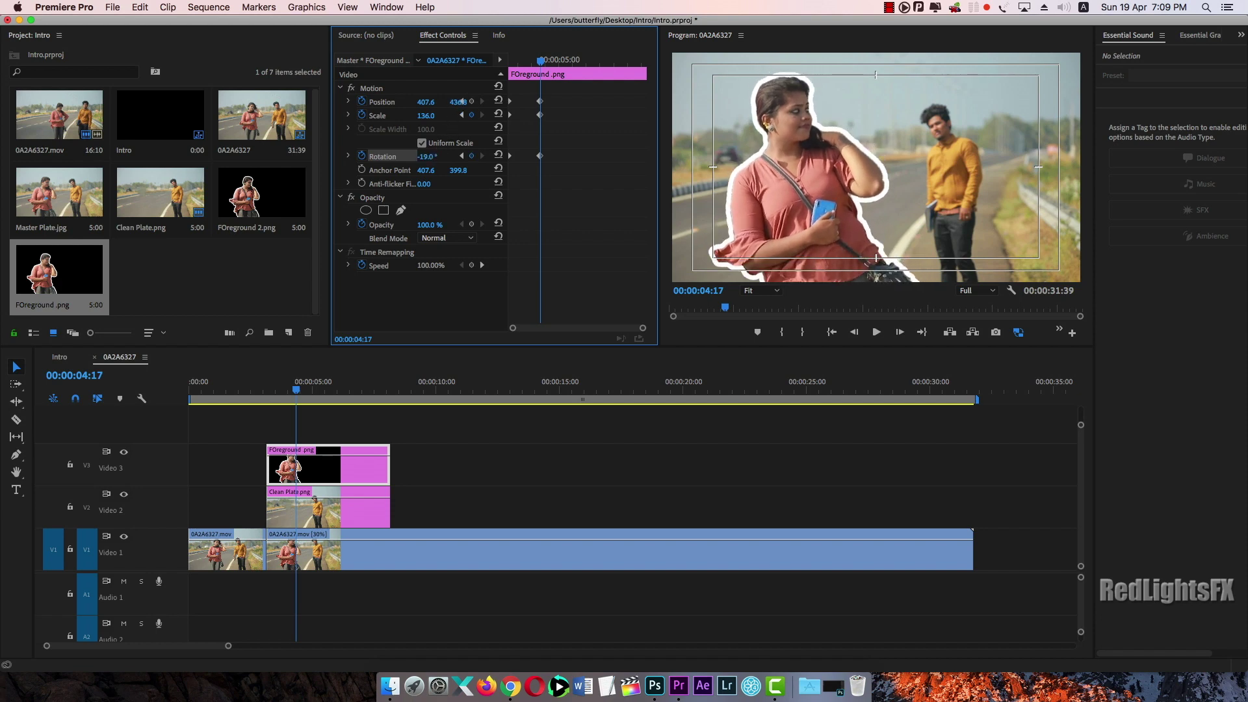
Step: Preview the cutout's scale and rotation animation from just before the freeze point
{"action": "left_click", "coordinate": [352, 420]}
{"action": "left_click_drag", "start_coordinate": [281, 386], "coordinate": [259, 391]}
{"action": "key", "text": "space"}
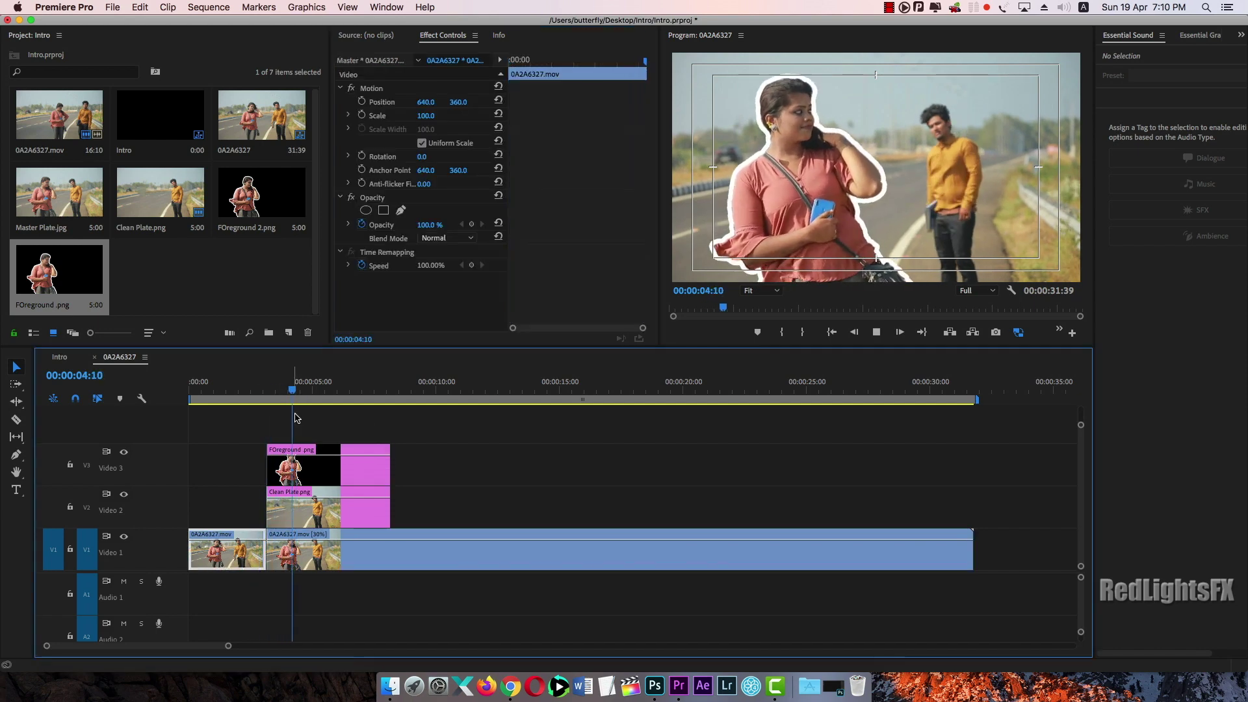
{"action": "left_click", "coordinate": [265, 390]}
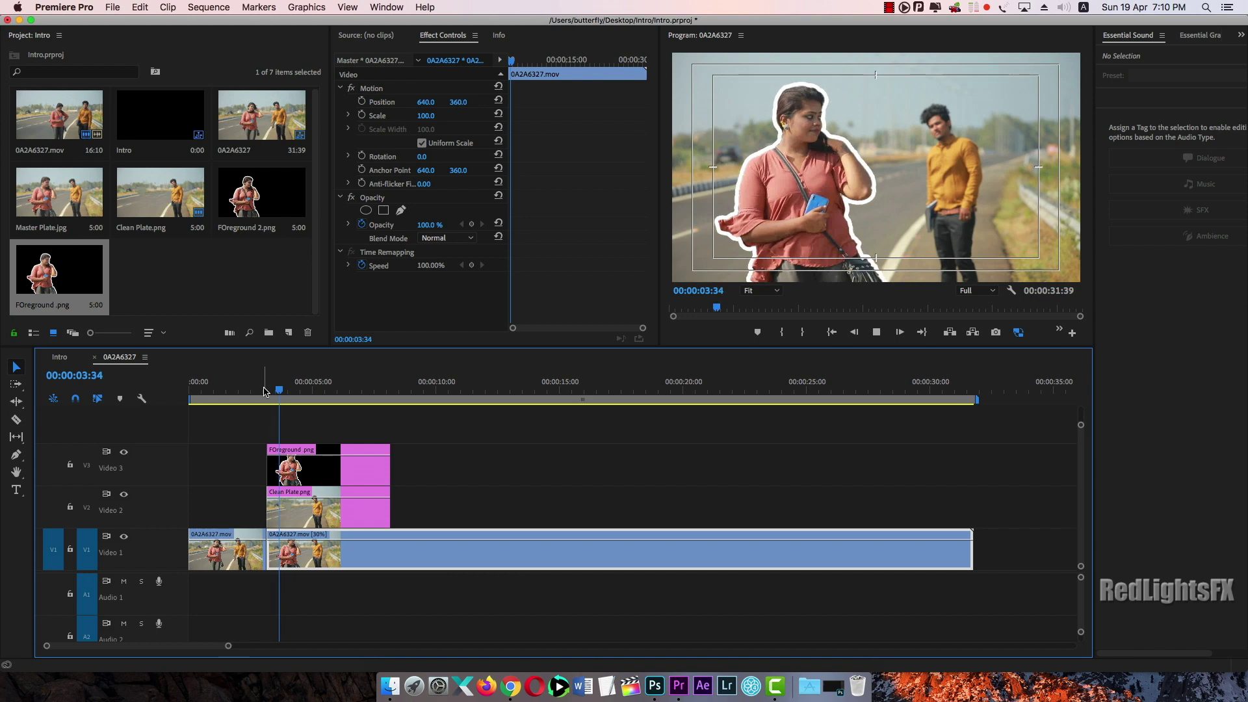
{"action": "left_click", "coordinate": [266, 390]}
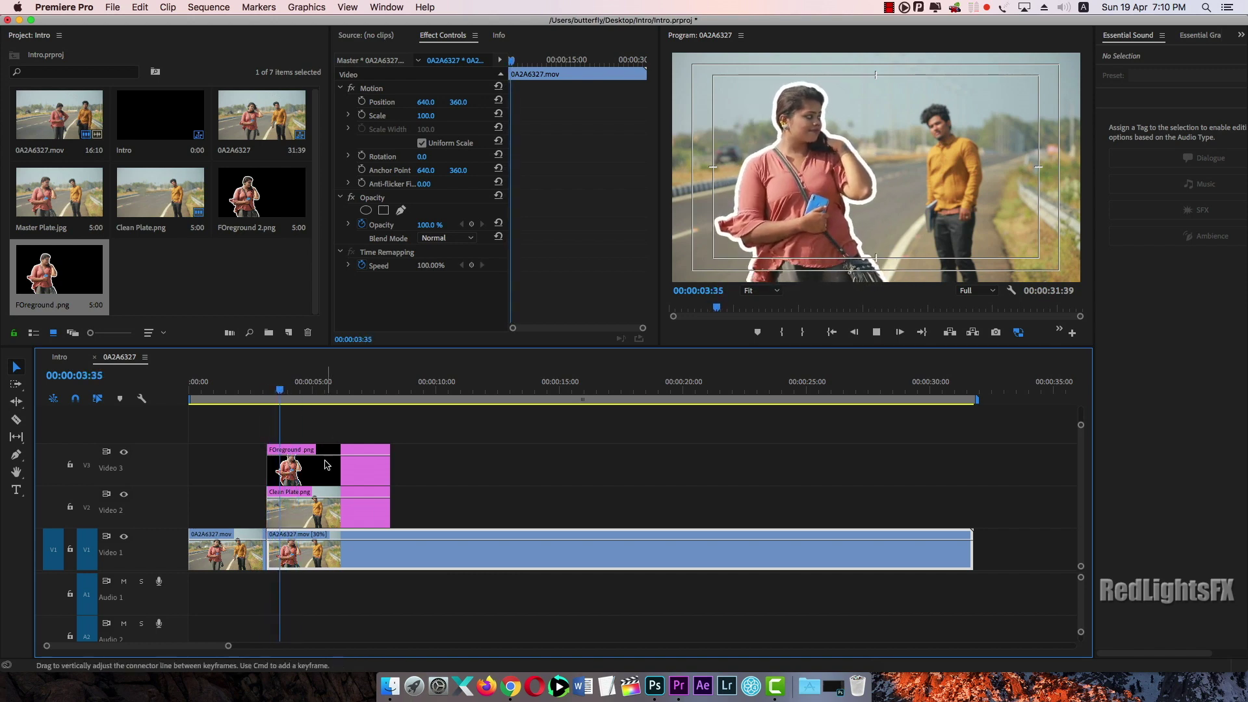
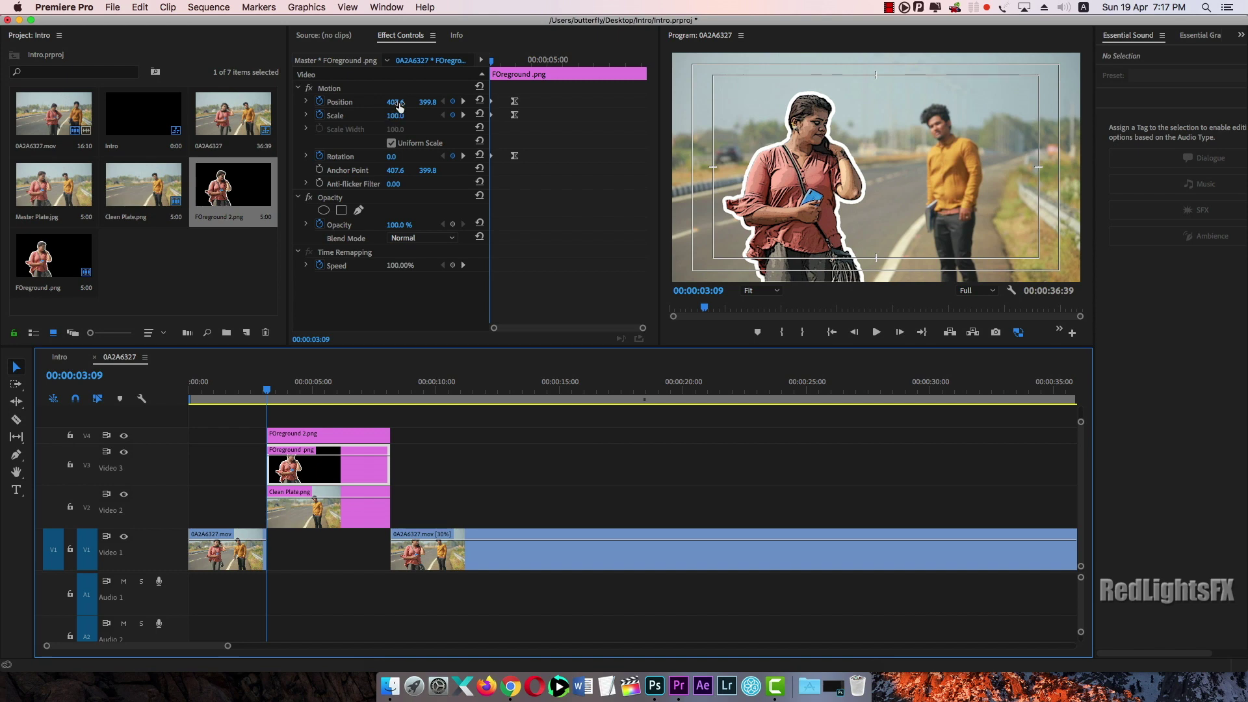
Step: Match the FOreground 2.png clip's Position to the FOreground .png clip by setting it to 407.6, 399.8
{"action": "left_click", "coordinate": [396, 102]}
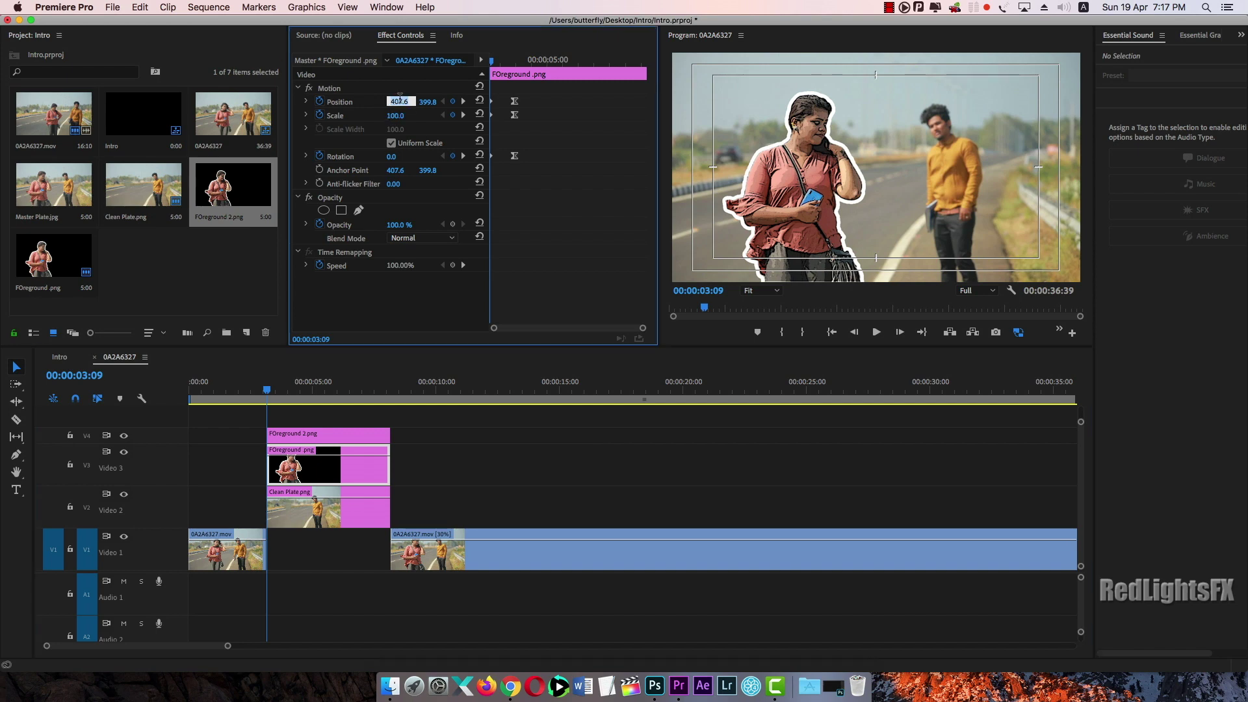
{"action": "left_click", "coordinate": [348, 434]}
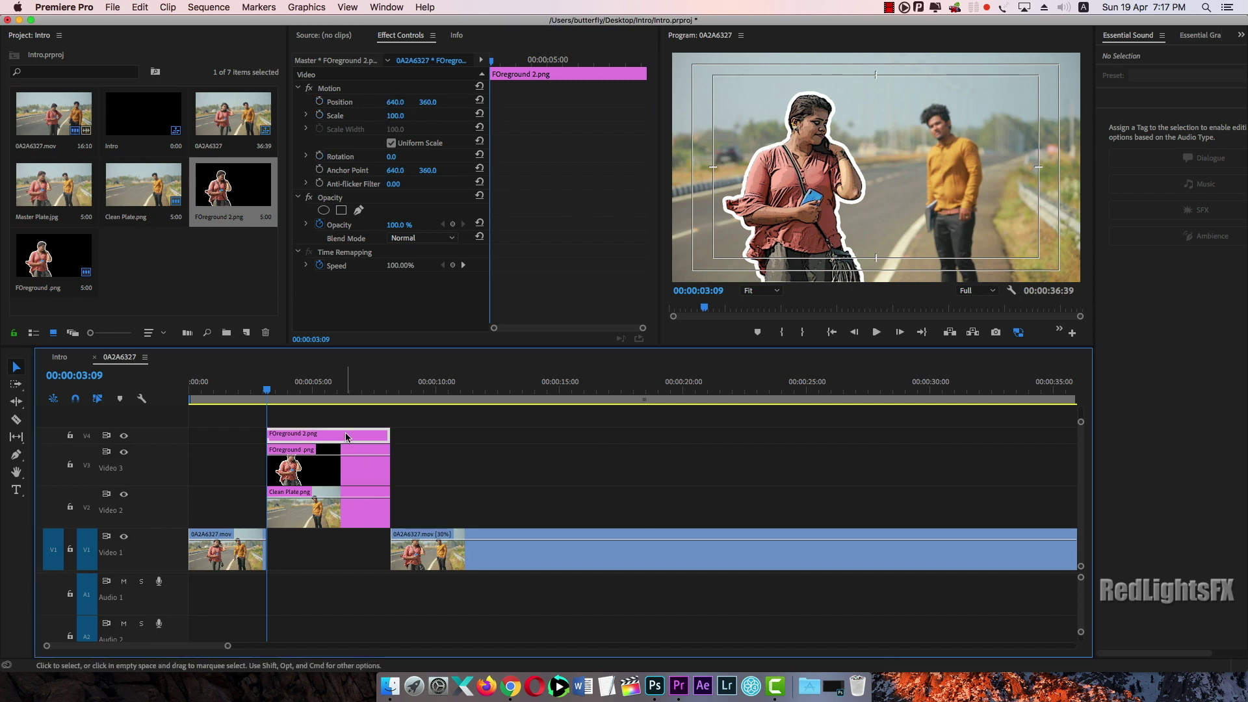
{"action": "left_click", "coordinate": [400, 102]}
{"action": "type", "text": "407.6"}
{"action": "key", "text": "Return"}
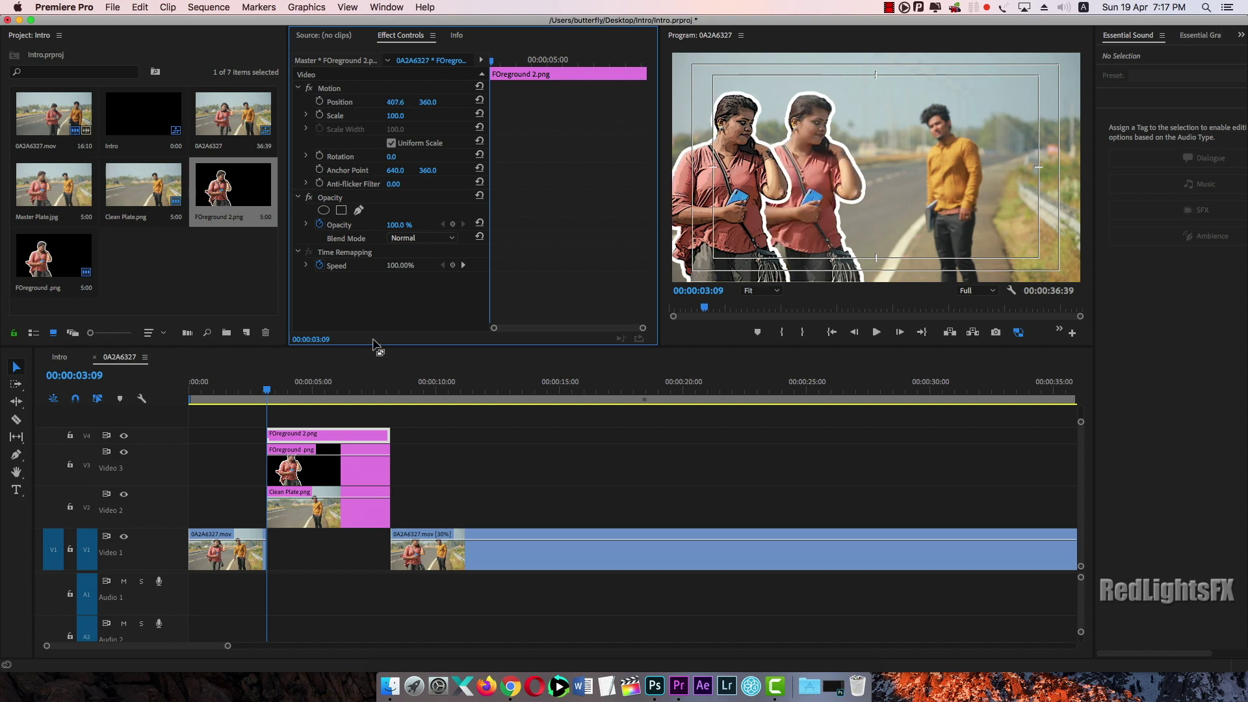
{"action": "left_click", "coordinate": [314, 459]}
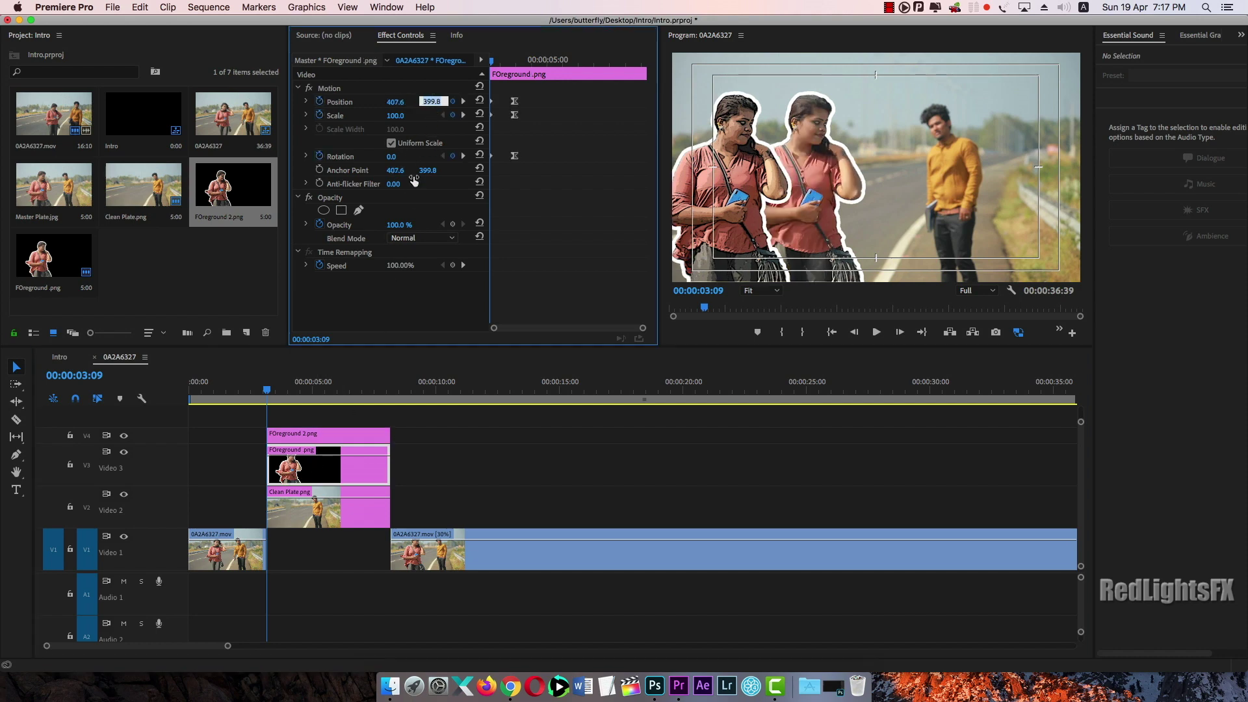
{"action": "left_click", "coordinate": [350, 434]}
{"action": "left_click", "coordinate": [434, 101]}
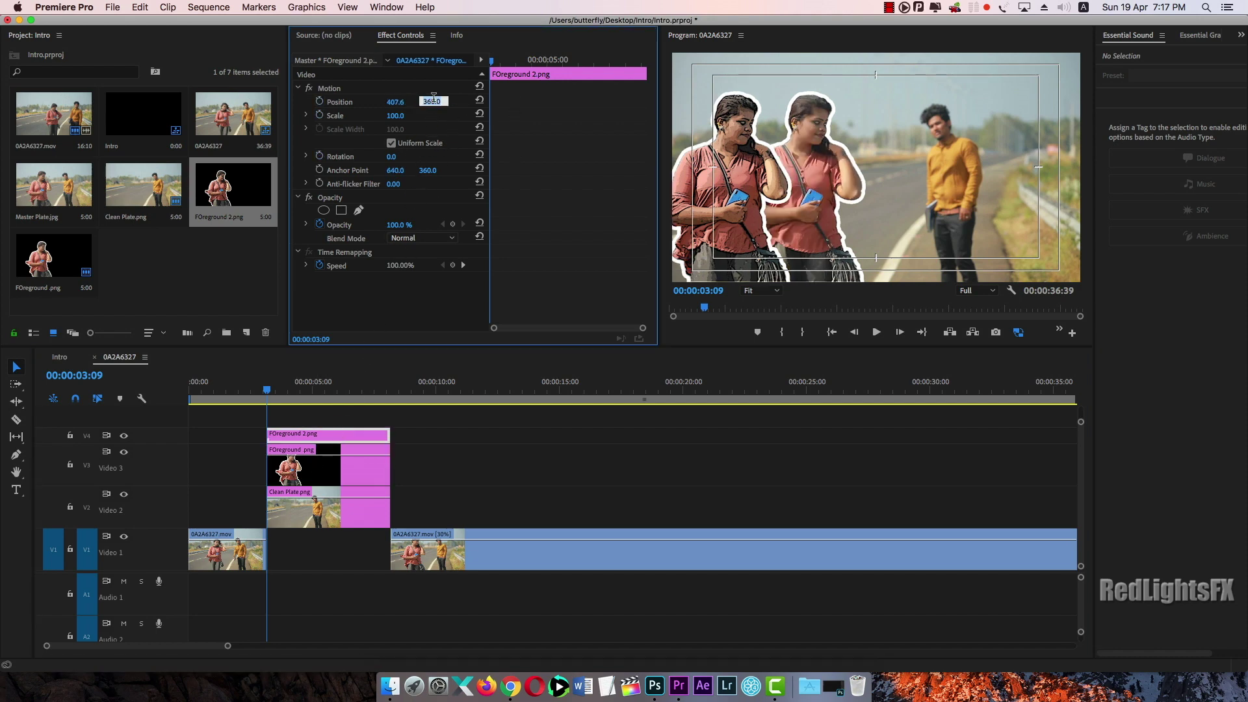
{"action": "key", "text": "Return"}
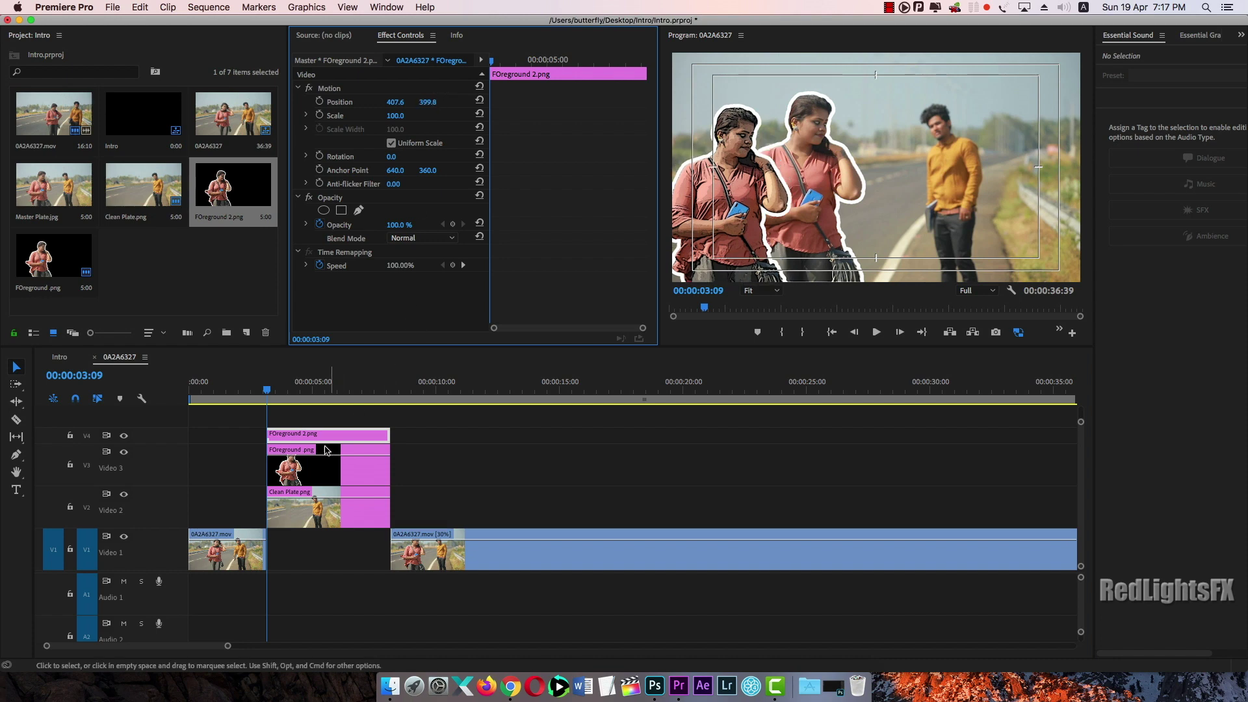
Step: Set the horizontal Anchor Point of the FOreground 2.png clip to 407.6, copied from the FOreground .png clip
{"action": "left_click", "coordinate": [314, 467]}
{"action": "left_click", "coordinate": [404, 115]}
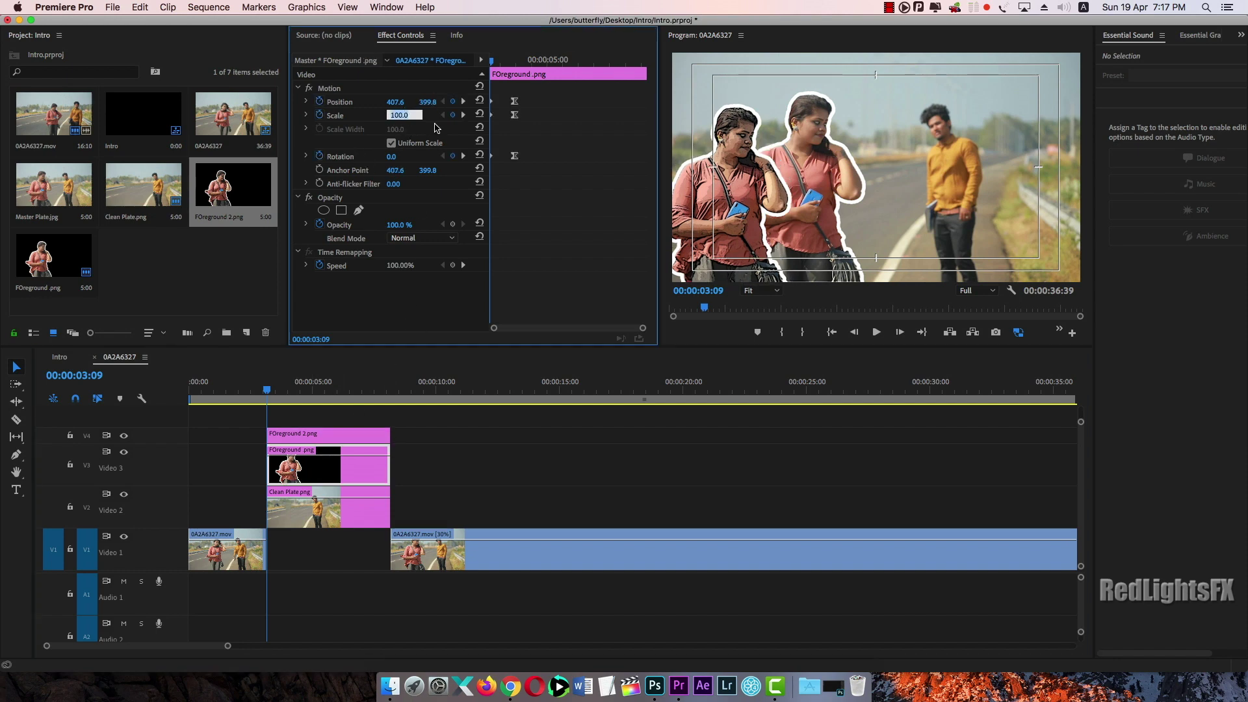
{"action": "left_click", "coordinate": [333, 434]}
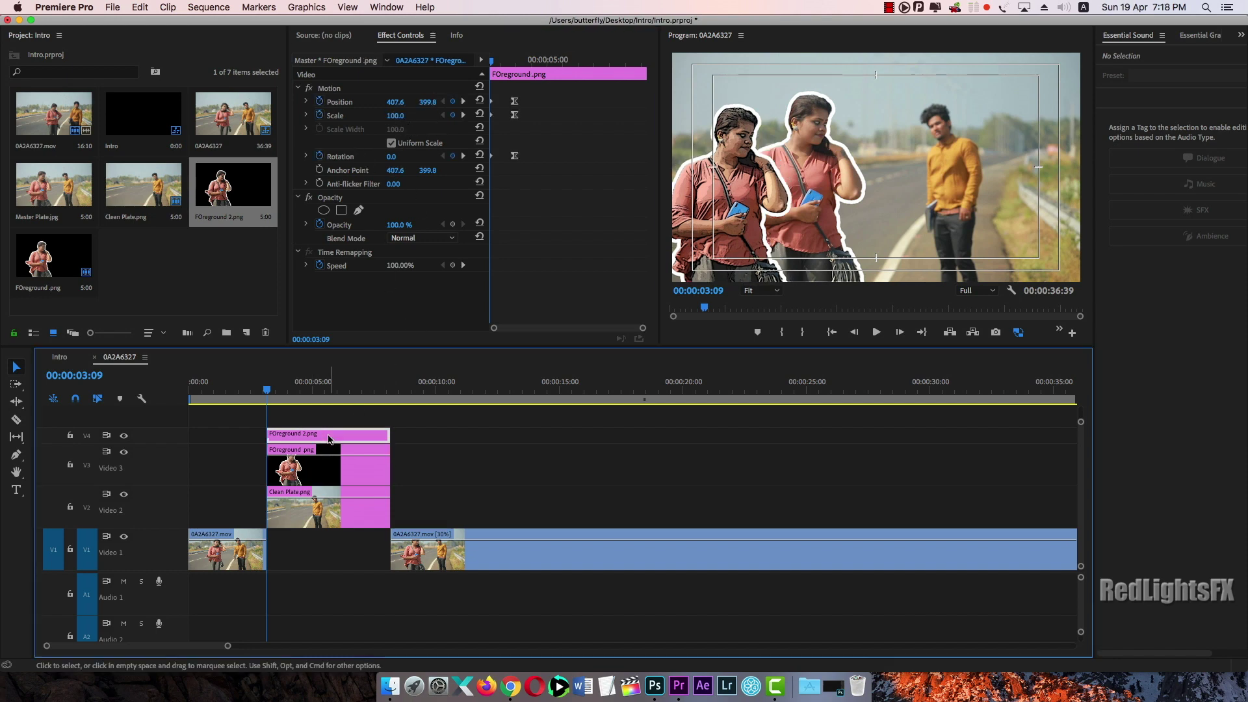
{"action": "left_click", "coordinate": [397, 172]}
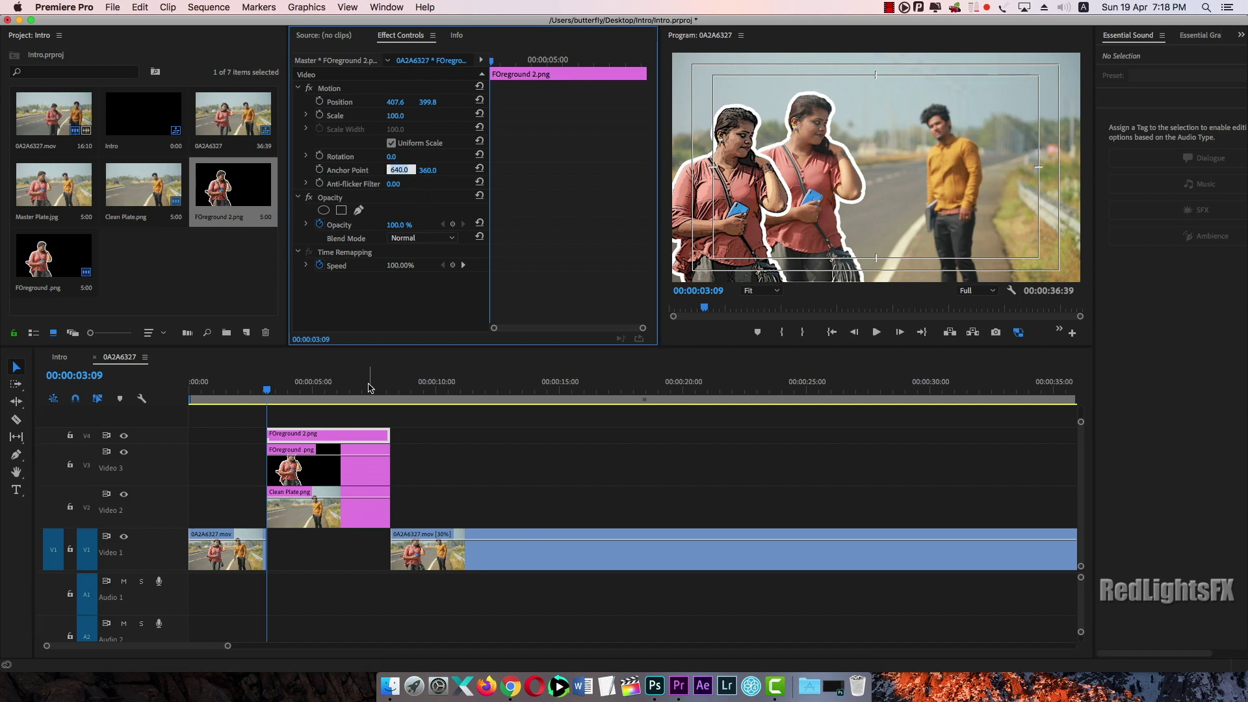
{"action": "left_click", "coordinate": [339, 453]}
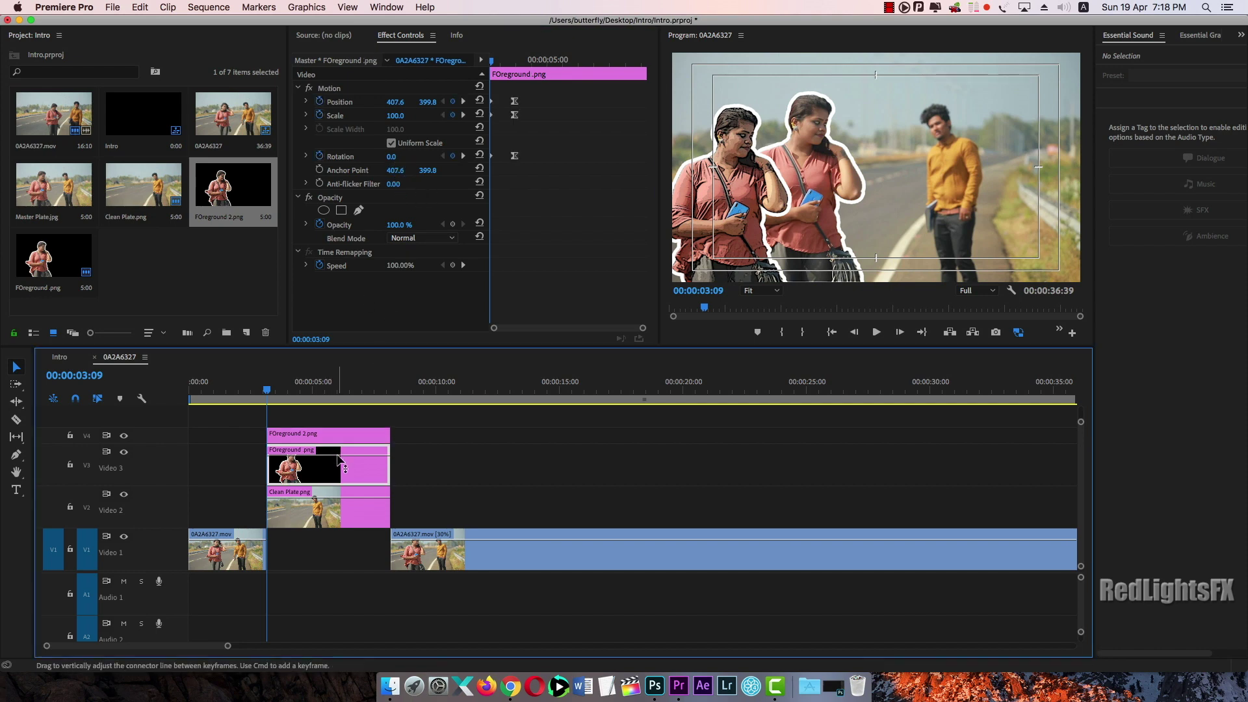
{"action": "left_click", "coordinate": [395, 171]}
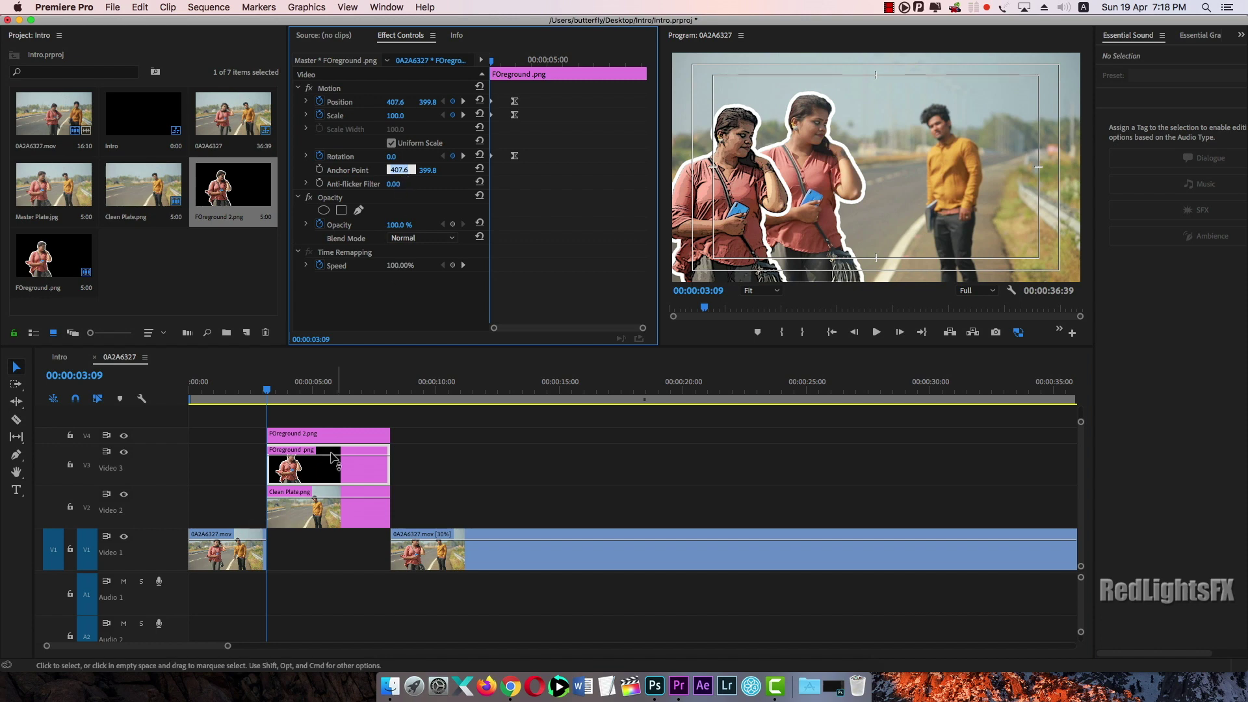
{"action": "left_click", "coordinate": [345, 434]}
{"action": "left_click", "coordinate": [396, 171]}
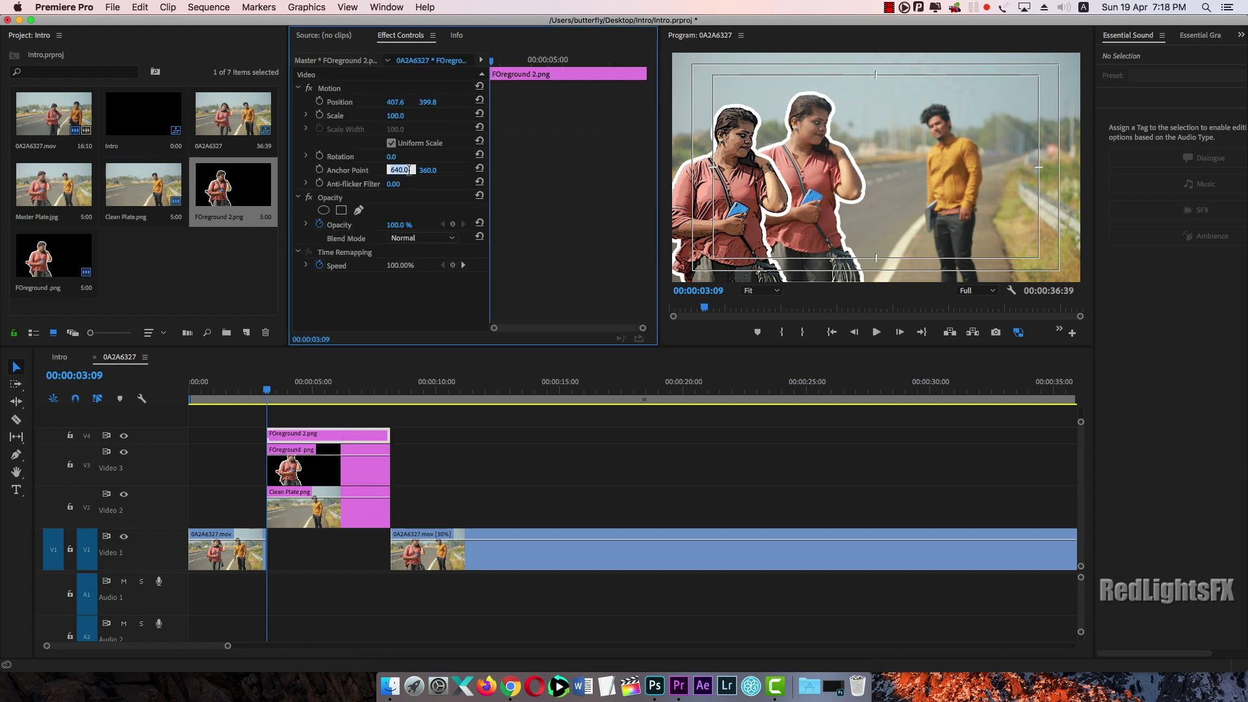
{"action": "type", "text": "407.6"}
{"action": "key", "text": "Return"}
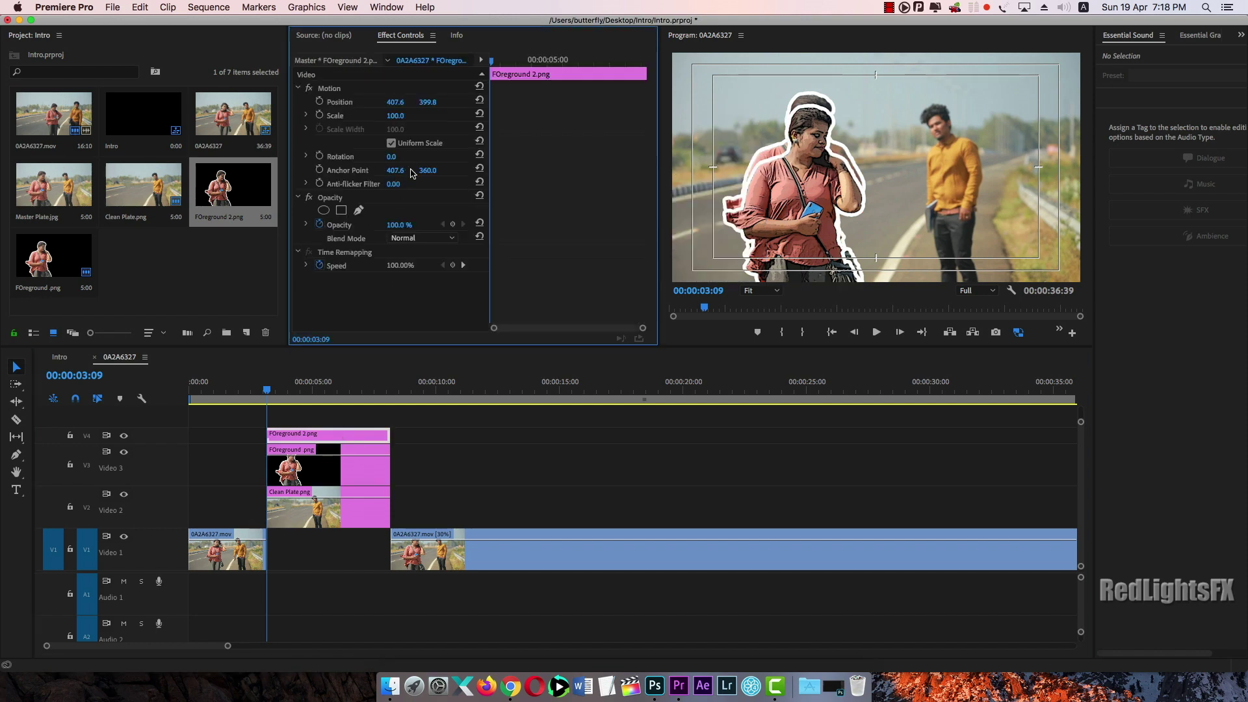
Step: Set the vertical Anchor Point of the FOreground 2.png clip to 399.8, copied from the FOreground .png clip
{"action": "left_click", "coordinate": [351, 463]}
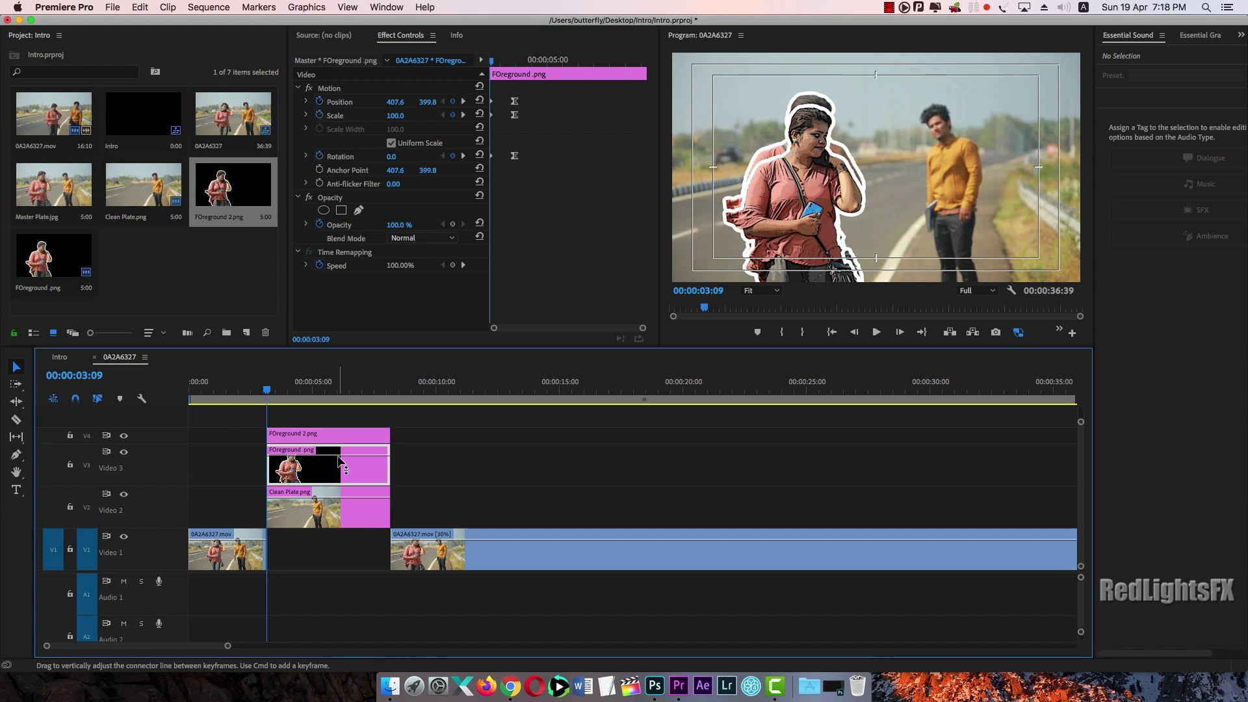
{"action": "left_click", "coordinate": [429, 171]}
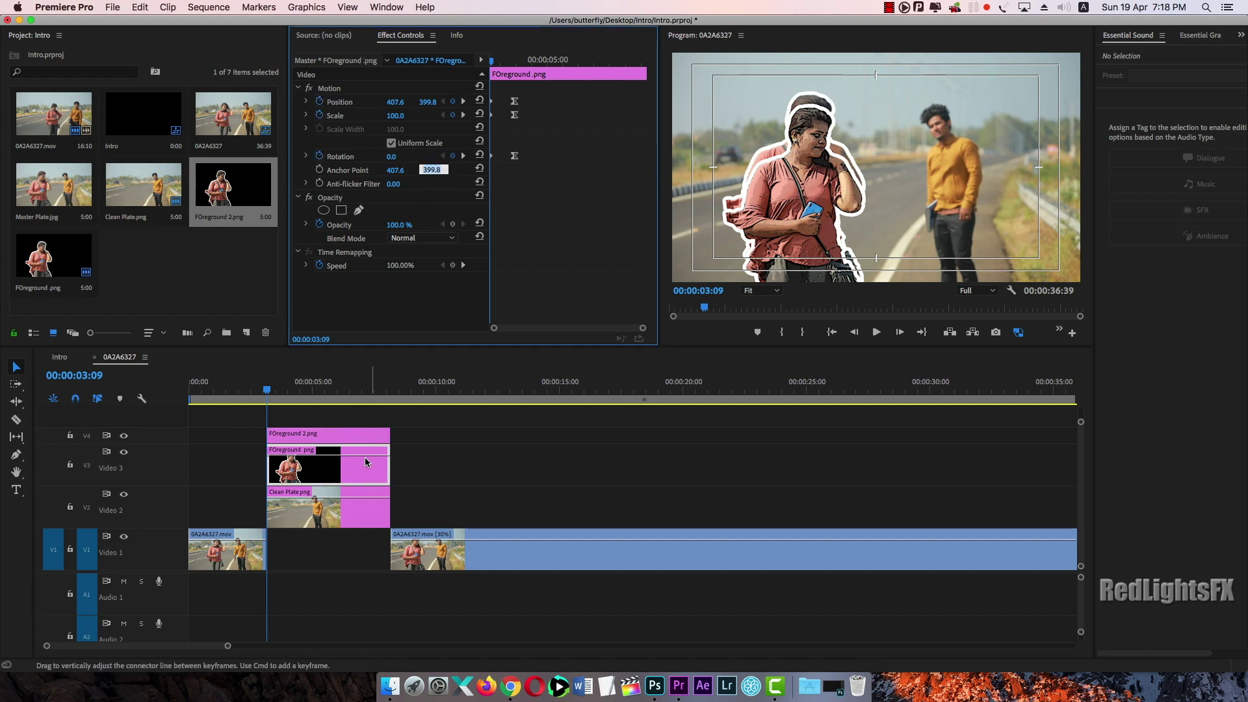
{"action": "left_click", "coordinate": [368, 441]}
{"action": "key", "text": "space"}
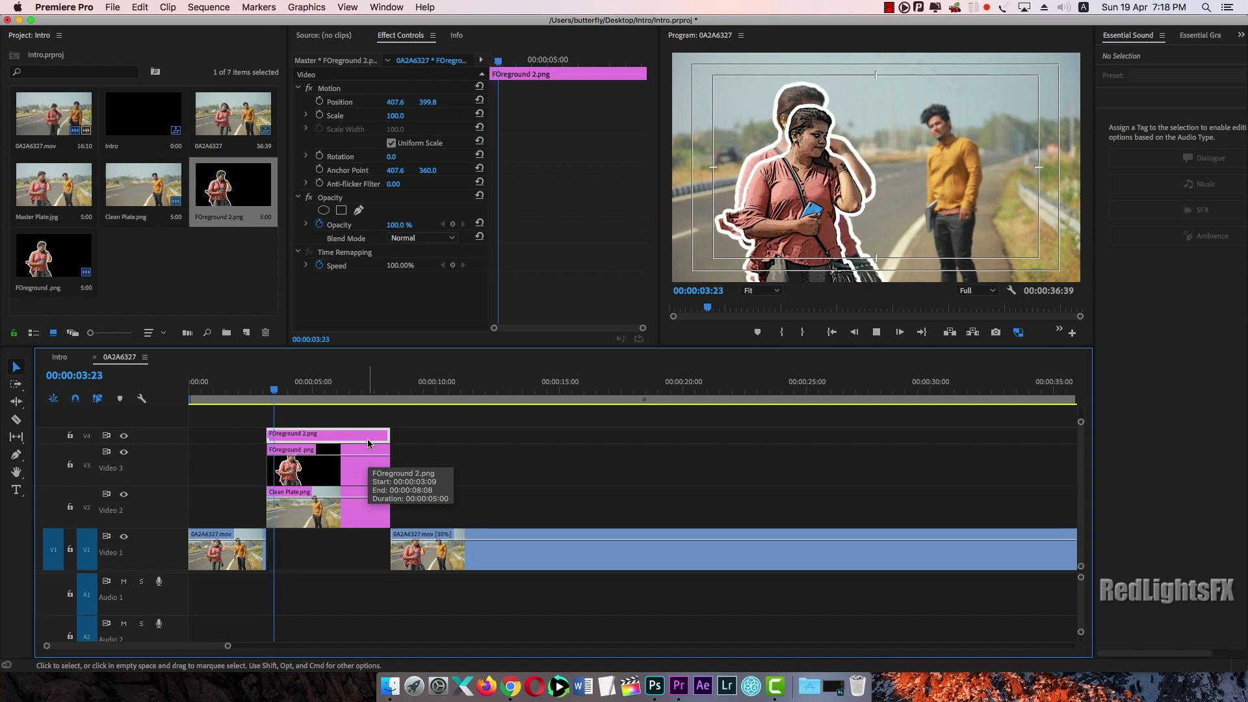
{"action": "key", "text": "space"}
{"action": "left_click_drag", "start_coordinate": [291, 386], "coordinate": [268, 387]}
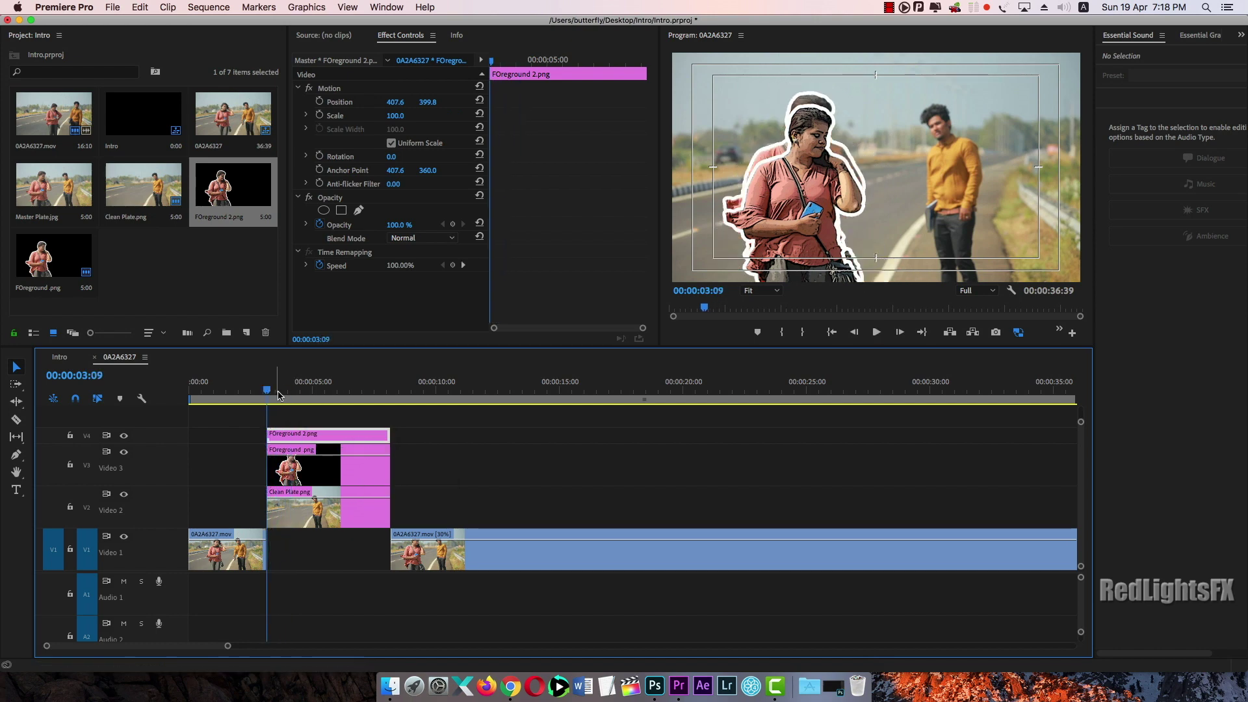
{"action": "left_click", "coordinate": [311, 473]}
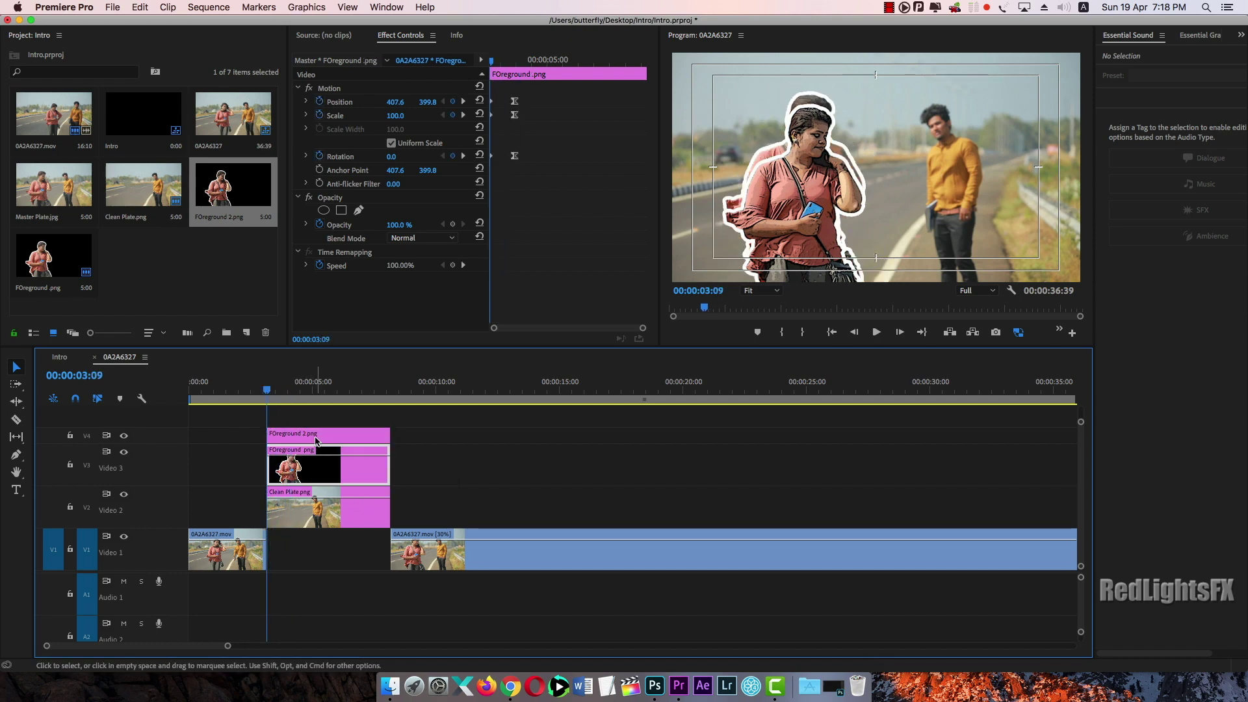
{"action": "left_click", "coordinate": [429, 170]}
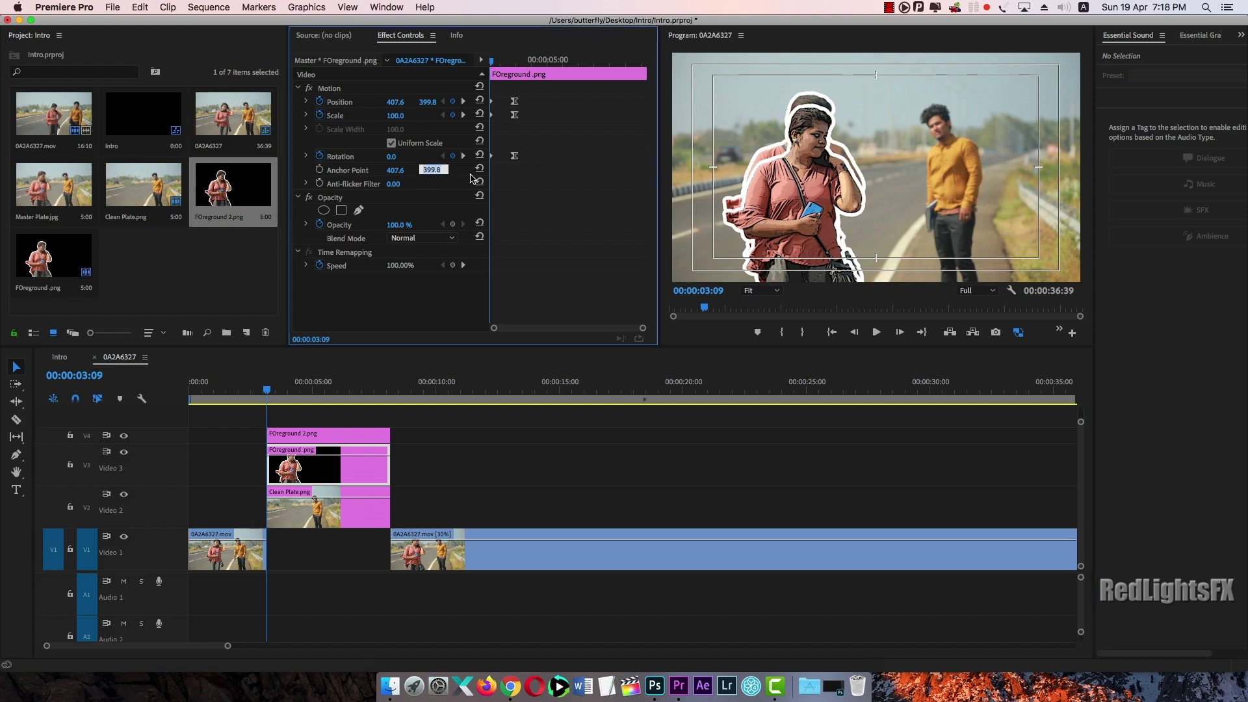
{"action": "left_click", "coordinate": [351, 429]}
{"action": "left_click", "coordinate": [434, 169]}
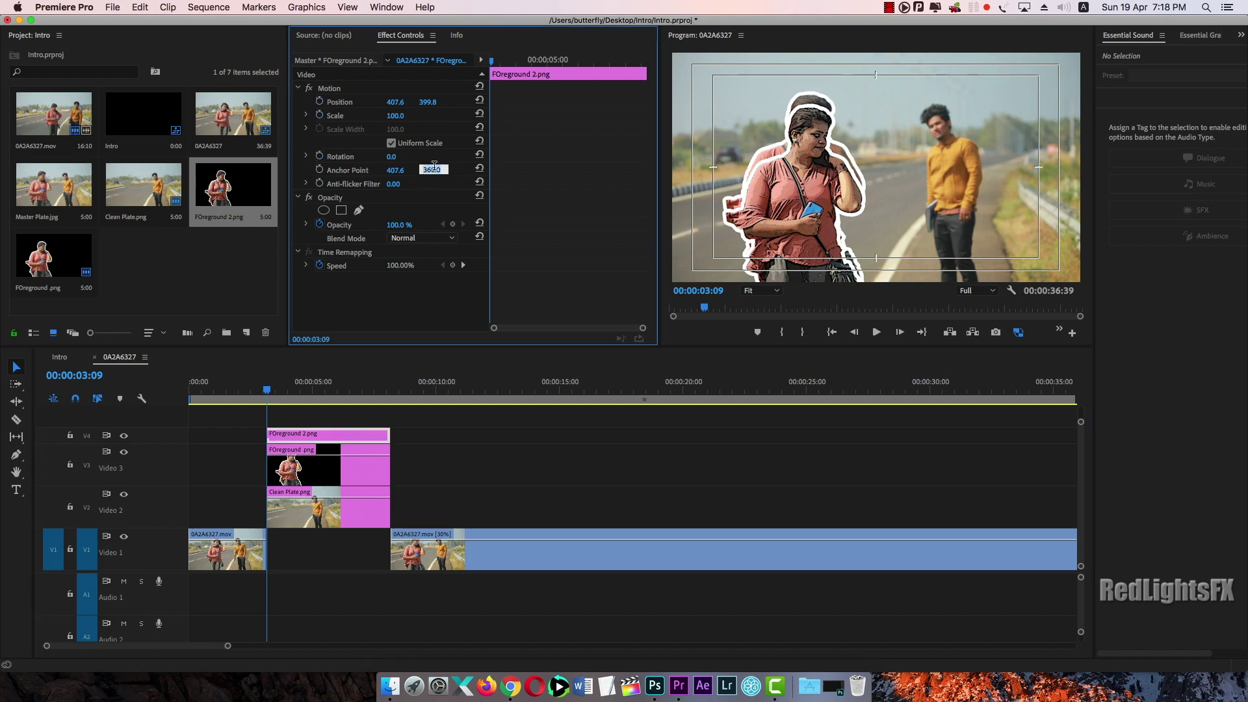
{"action": "type", "text": "399.8"}
{"action": "key", "text": "Return"}
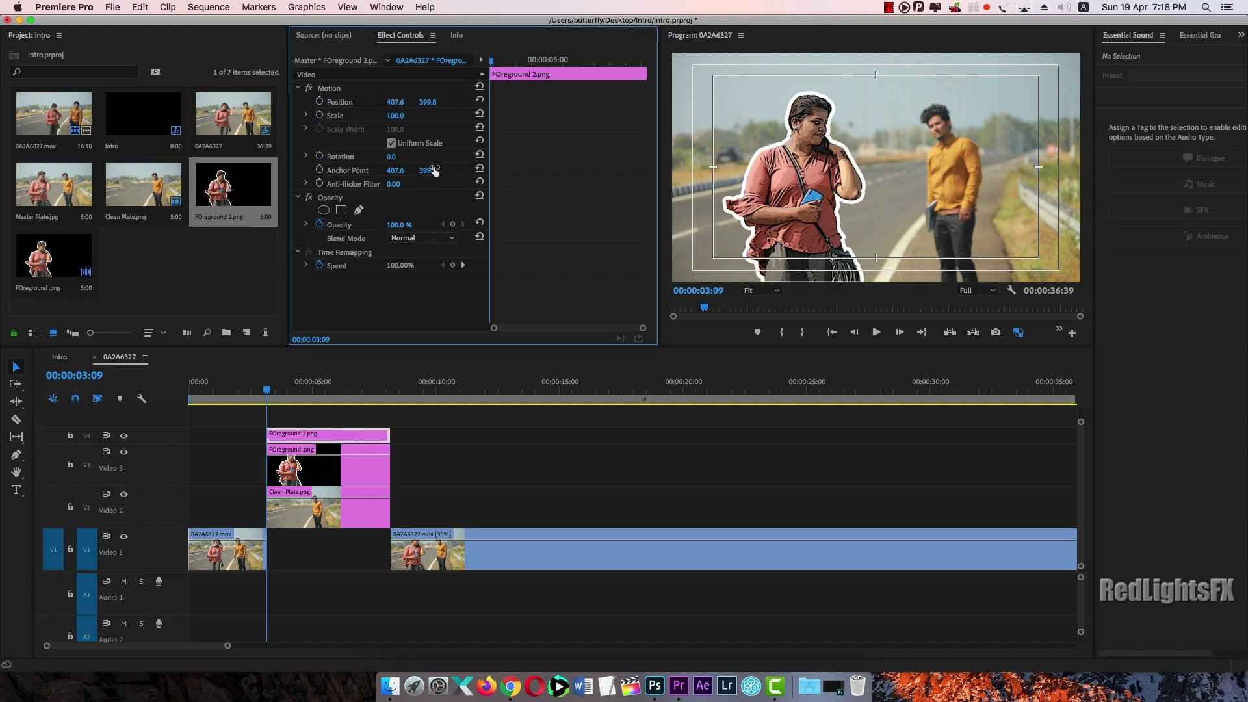
Step: Compare the Motion values of the FOreground 2.png and FOreground .png clips
{"action": "left_click", "coordinate": [335, 440]}
{"action": "left_click", "coordinate": [329, 451]}
{"action": "left_click", "coordinate": [325, 436]}
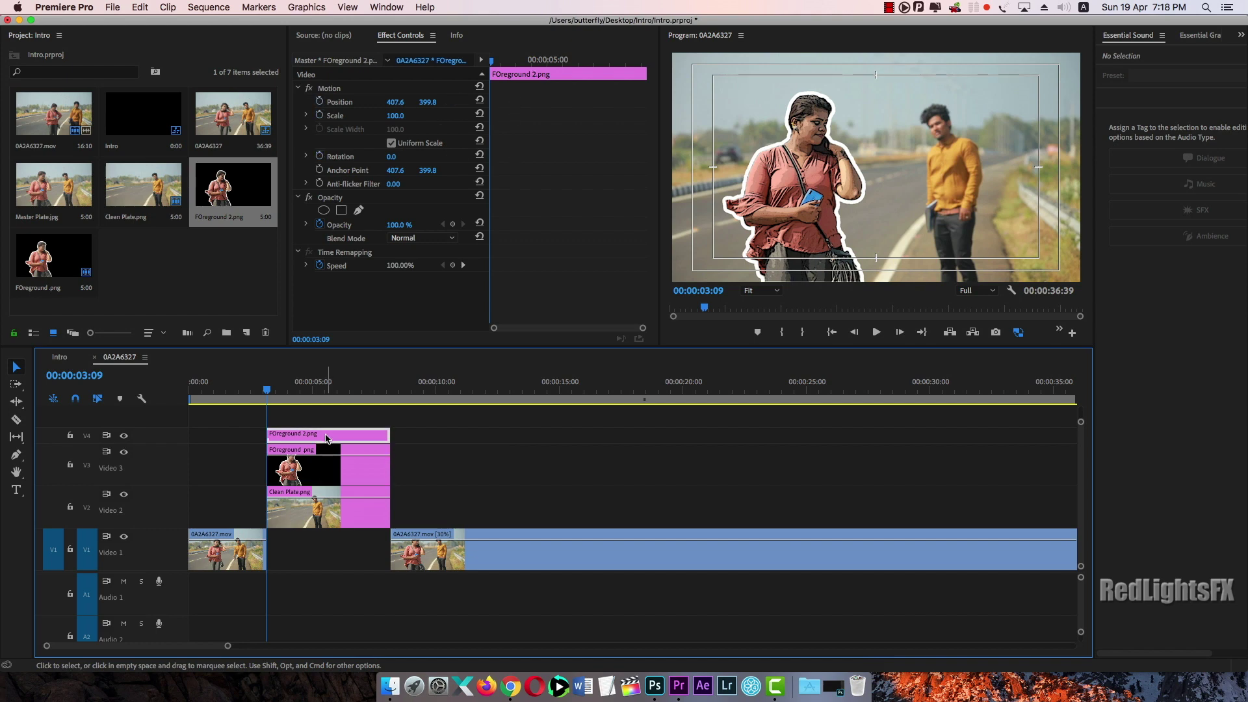
{"action": "left_click", "coordinate": [327, 457]}
{"action": "left_click", "coordinate": [330, 437]}
{"action": "left_click", "coordinate": [326, 458]}
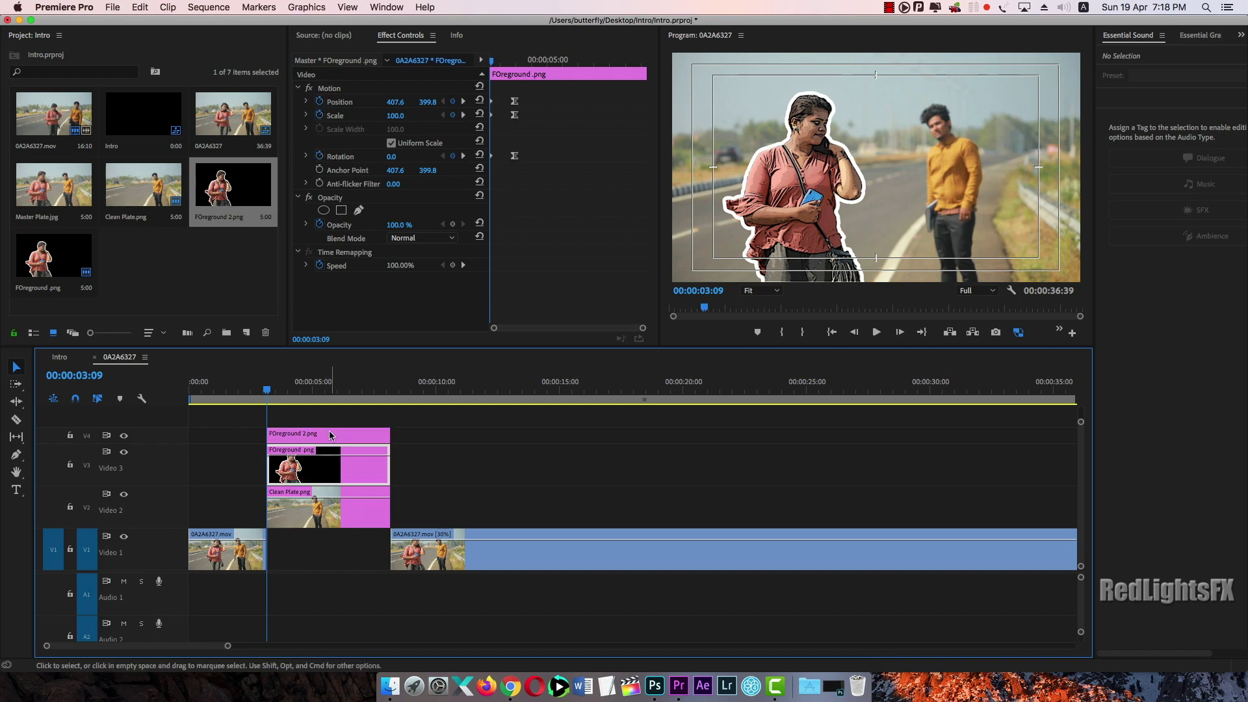
{"action": "left_click", "coordinate": [331, 436]}
{"action": "left_click", "coordinate": [327, 456]}
Step: Set starting Position, Scale and Rotation keyframes on the FOreground 2.png clip at 00:00:03:09
{"action": "left_click", "coordinate": [301, 437]}
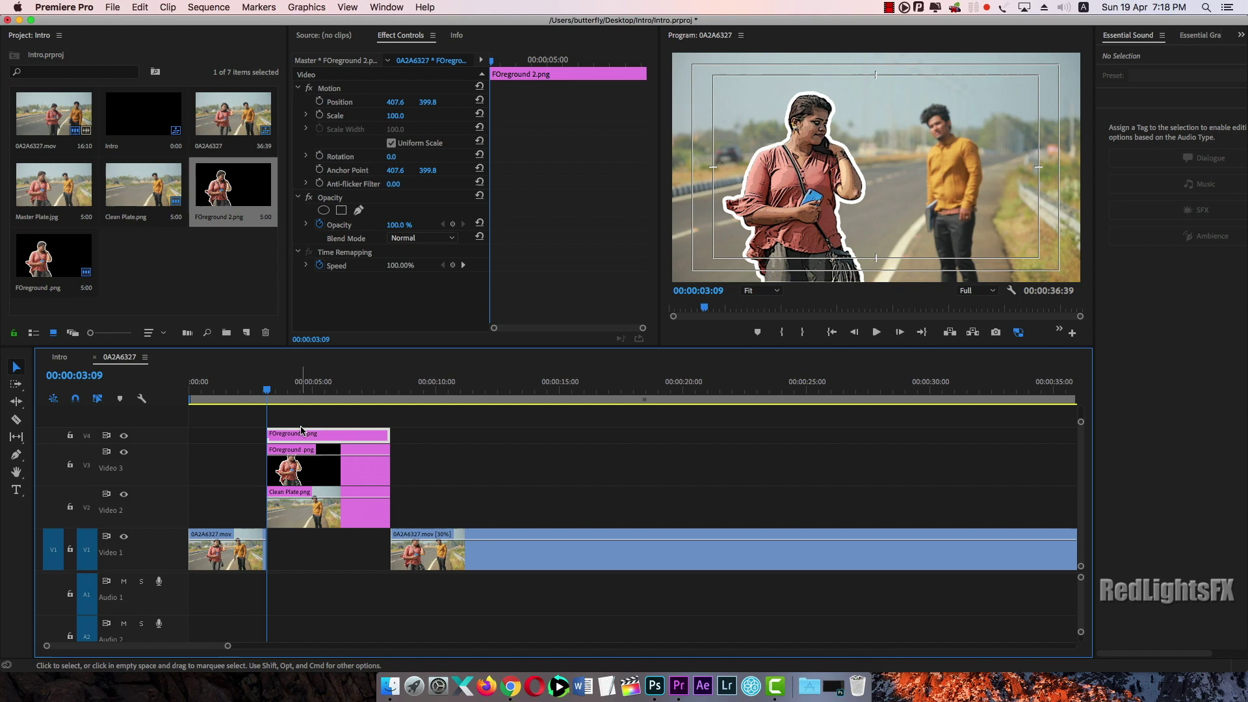
{"action": "left_click", "coordinate": [319, 102]}
{"action": "left_click", "coordinate": [320, 115]}
{"action": "left_click", "coordinate": [320, 156]}
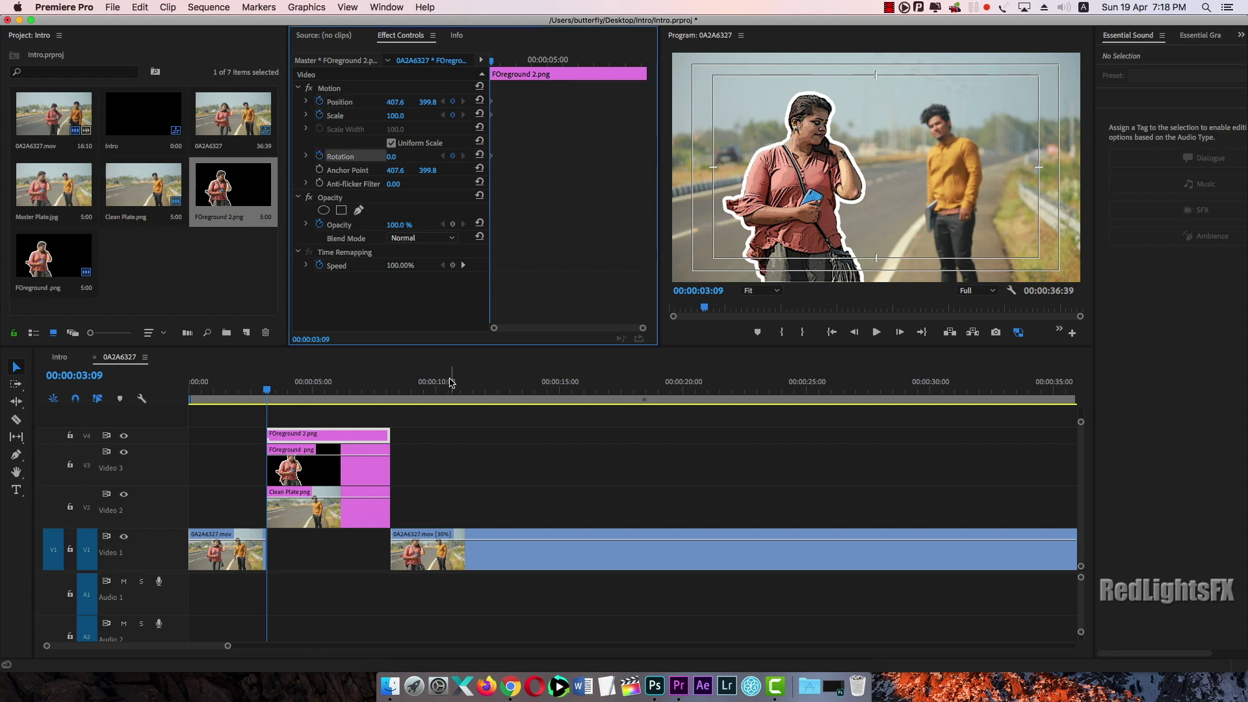
Step: At 00:00:03:49, keyframe the FOreground 2.png clip's Position at 407.6, 435.8 to match the FOreground .png clip
{"action": "left_click", "coordinate": [269, 450]}
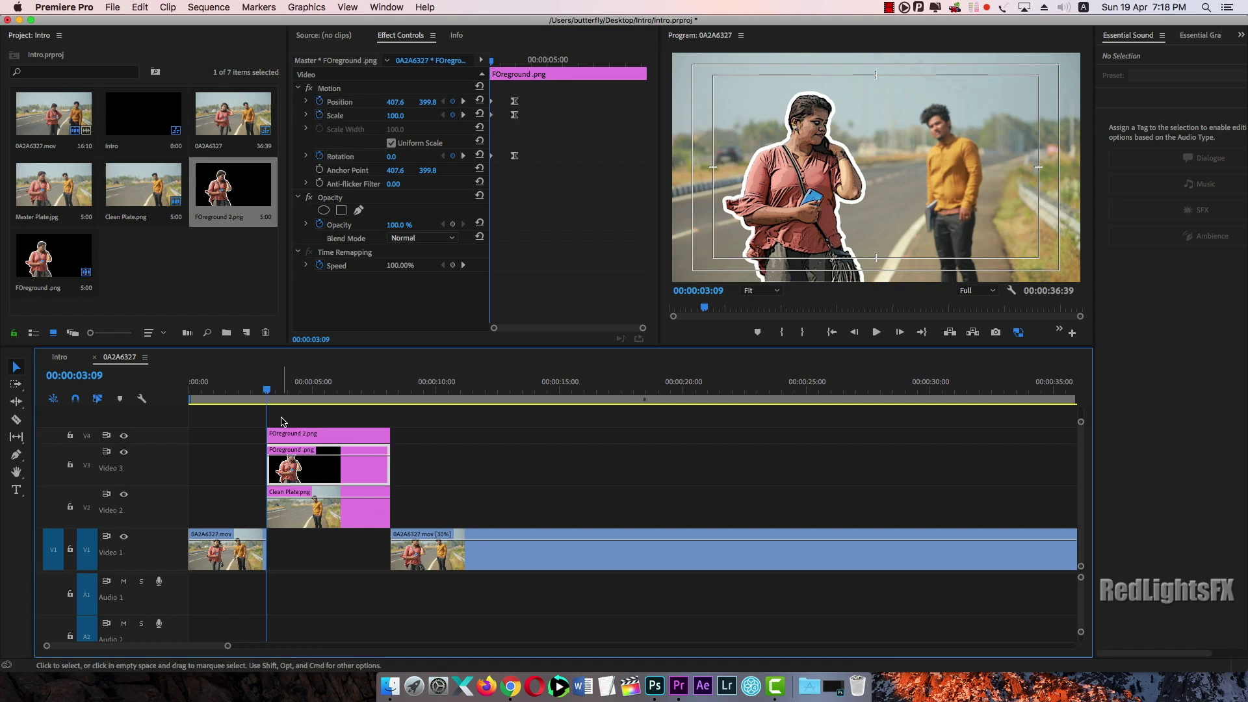
{"action": "left_click", "coordinate": [295, 388]}
{"action": "left_click_drag", "start_coordinate": [299, 388], "coordinate": [294, 388]}
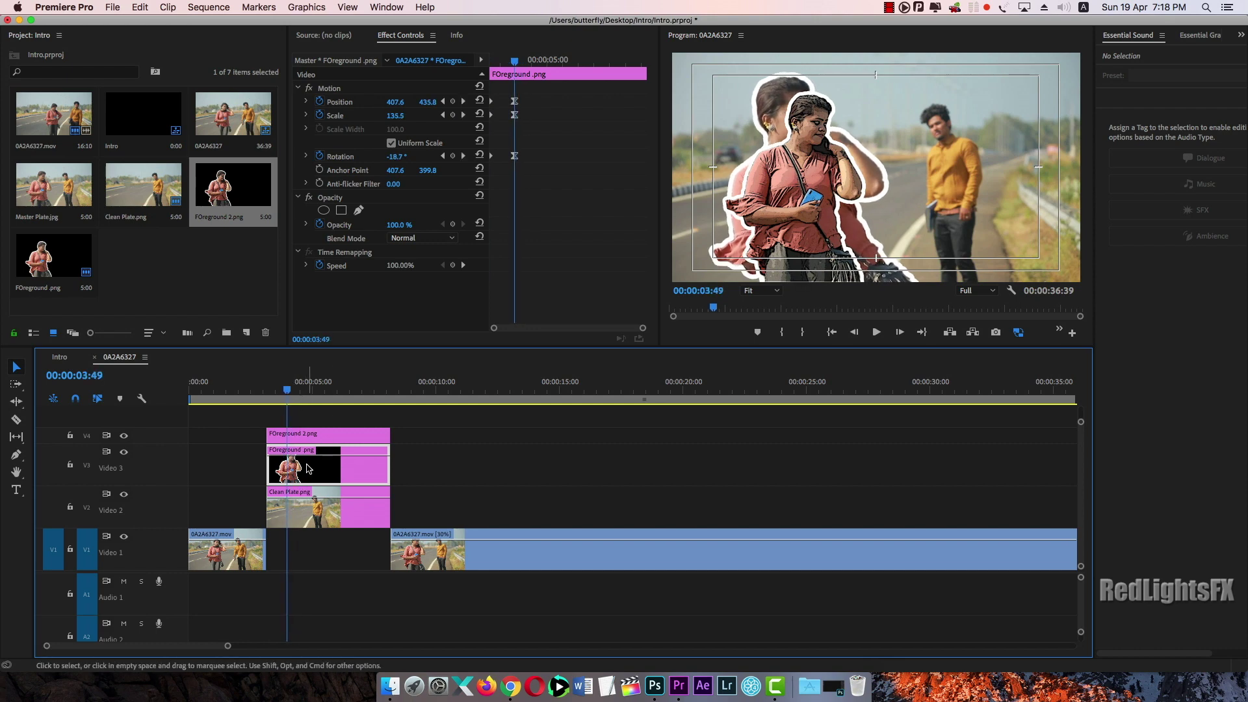
{"action": "left_click", "coordinate": [394, 103]}
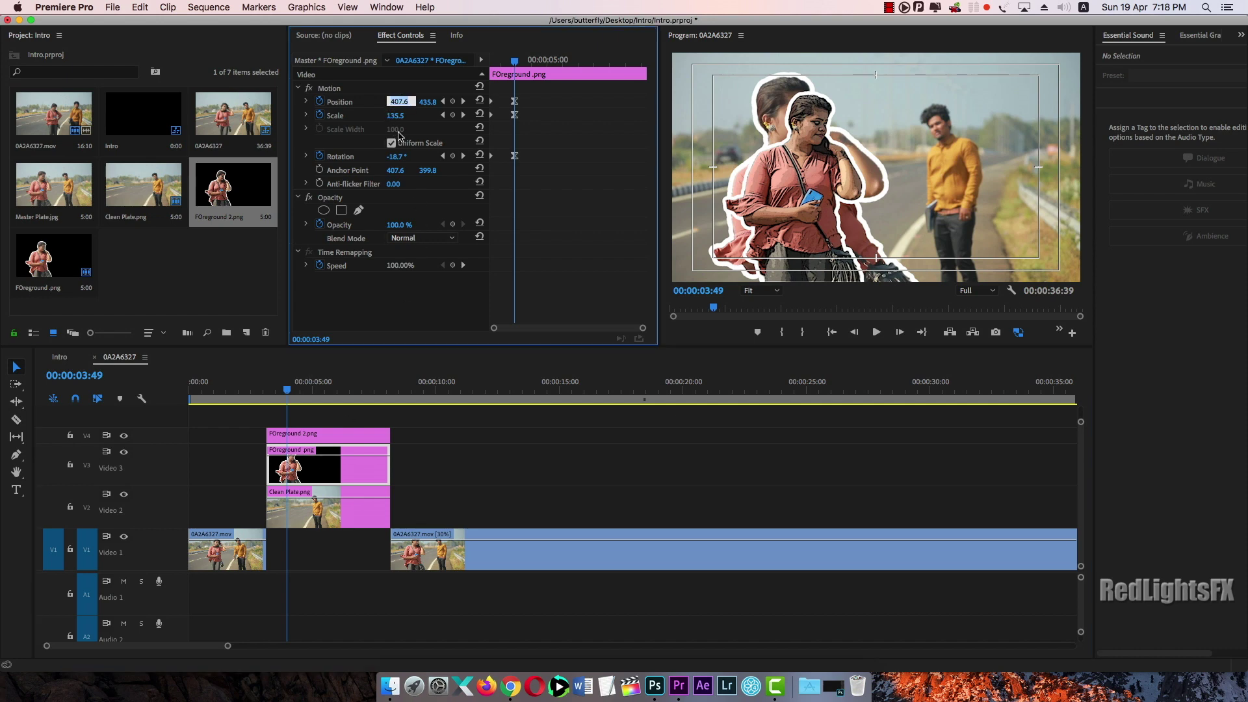
{"action": "left_click", "coordinate": [353, 434]}
{"action": "left_click", "coordinate": [403, 101]}
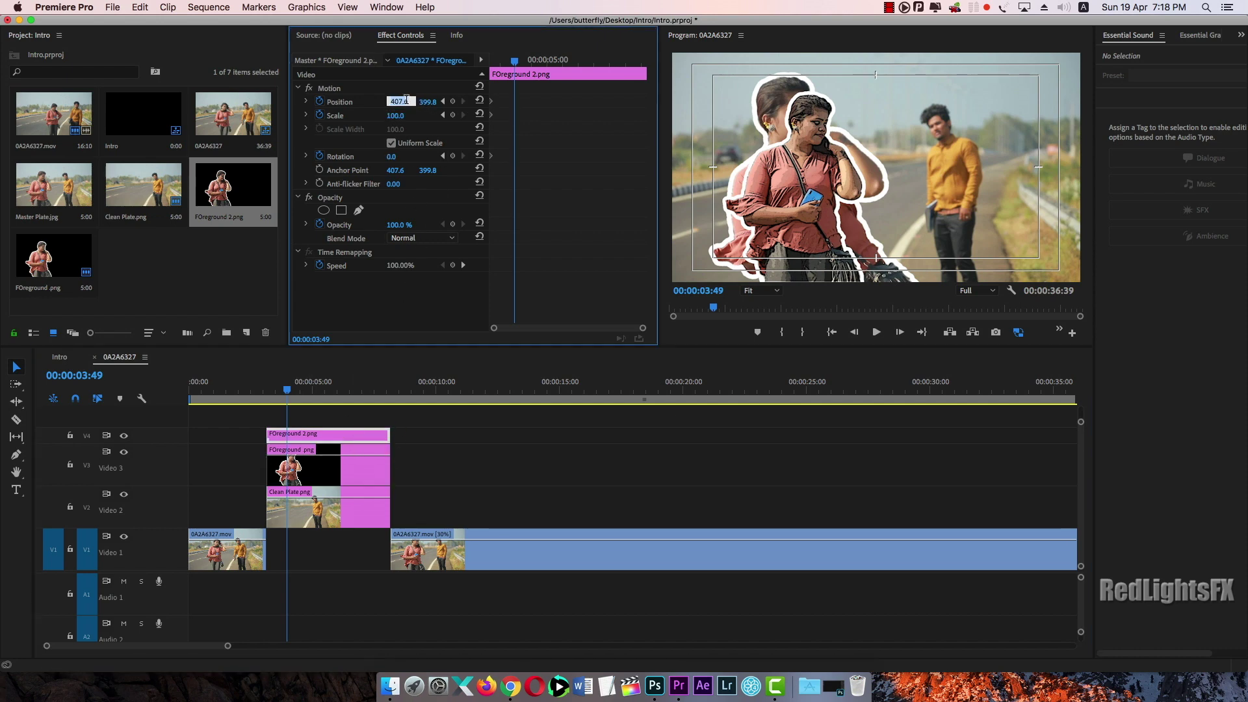
{"action": "key", "text": "Return"}
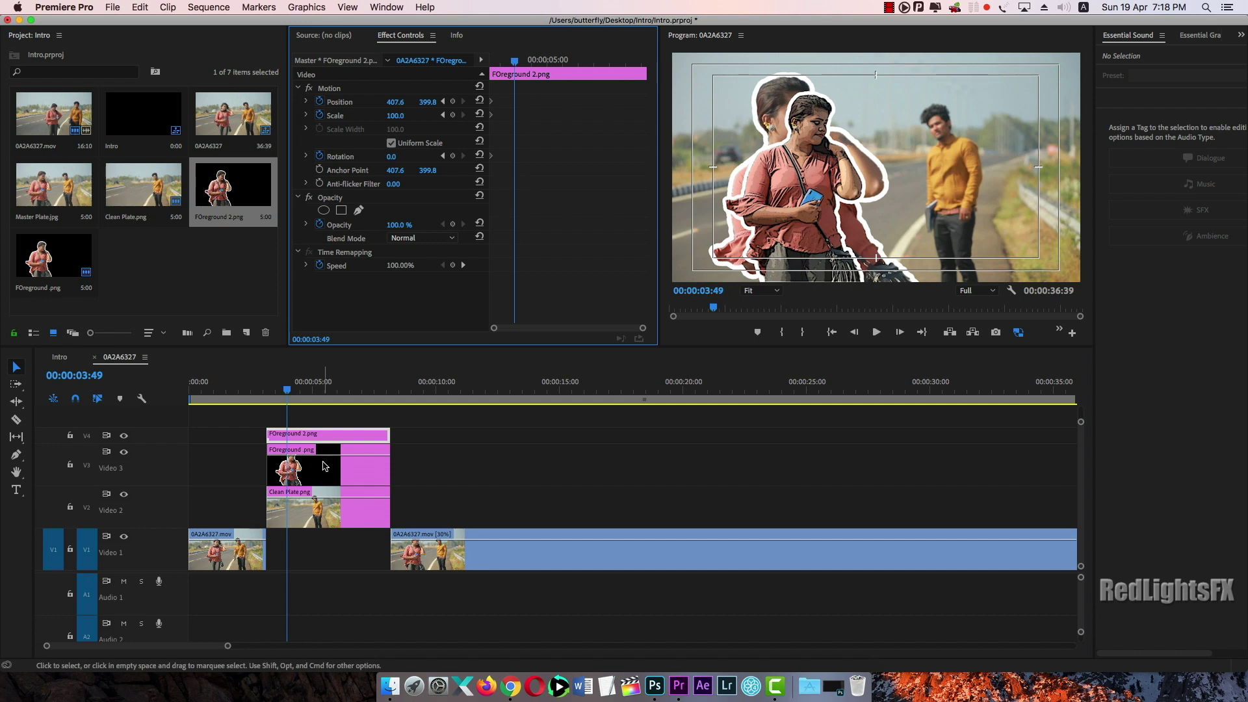
{"action": "left_click", "coordinate": [329, 465]}
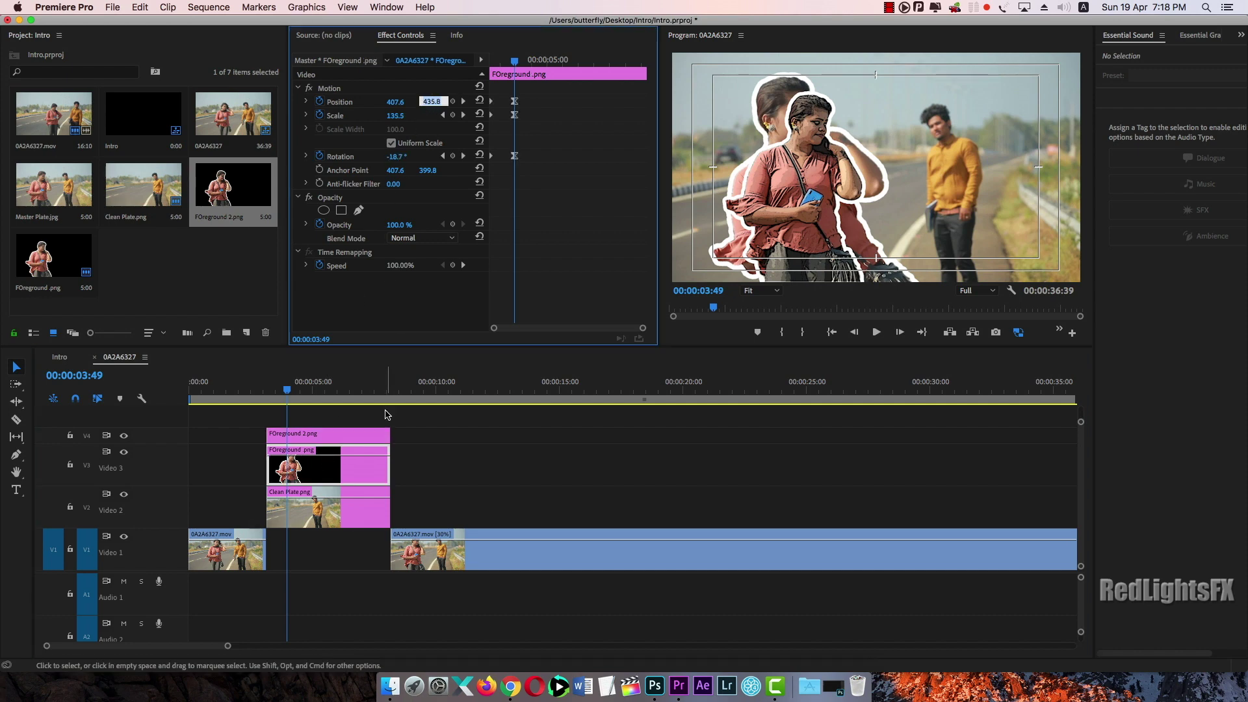
{"action": "left_click", "coordinate": [363, 434]}
{"action": "left_click", "coordinate": [433, 102]}
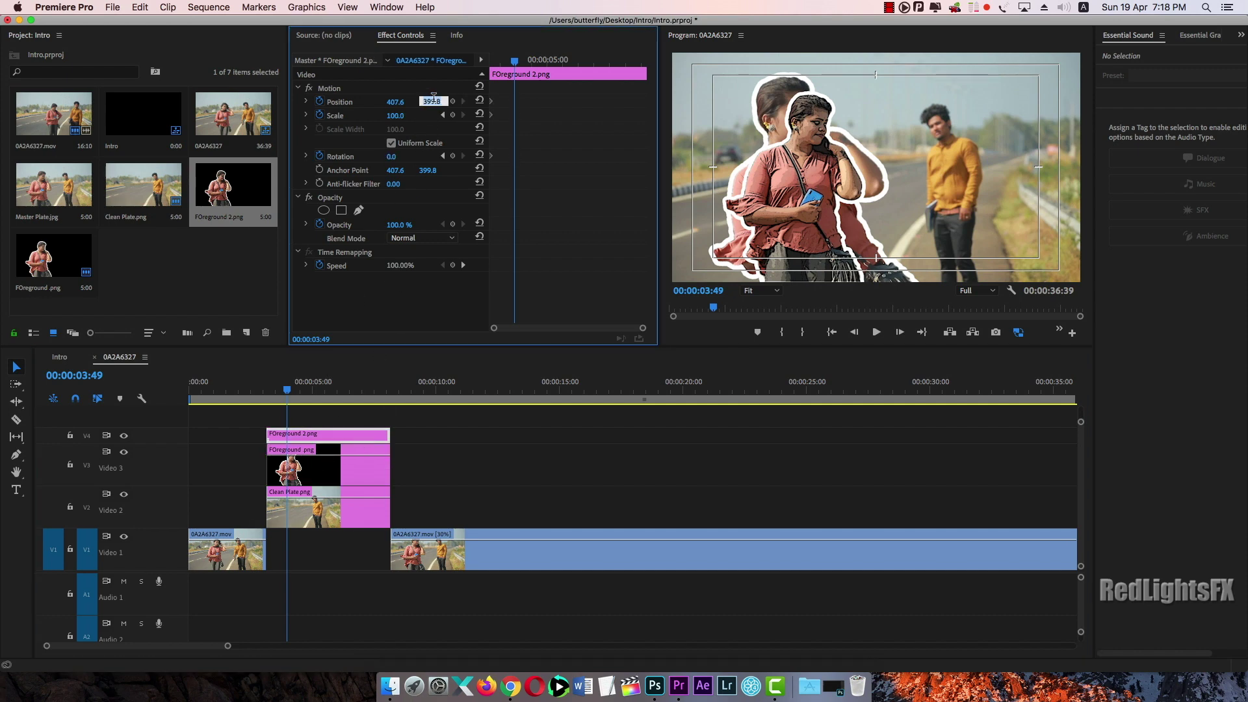
{"action": "type", "text": "433.8"}
{"action": "key", "text": "Return"}
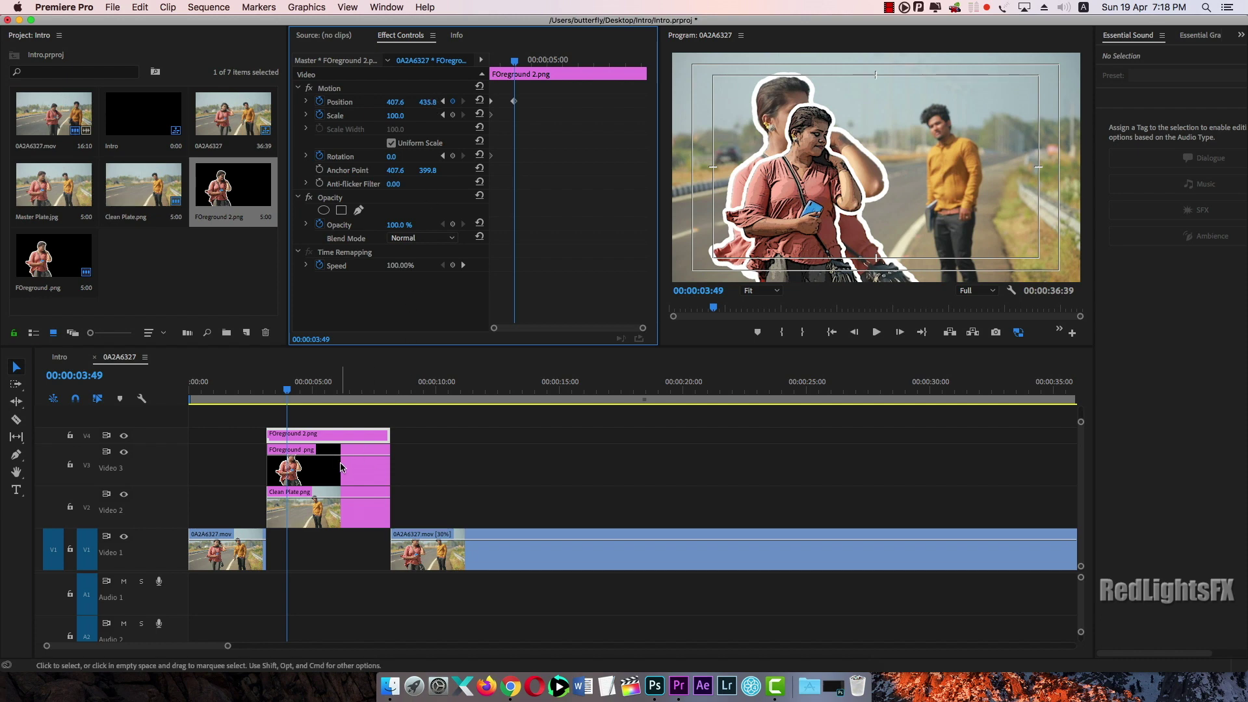
Step: Keyframe the FOreground 2.png clip's Scale at 135.5 at 00:00:03:49, copied from the FOreground .png clip
{"action": "left_click", "coordinate": [370, 458]}
{"action": "left_click", "coordinate": [403, 117]}
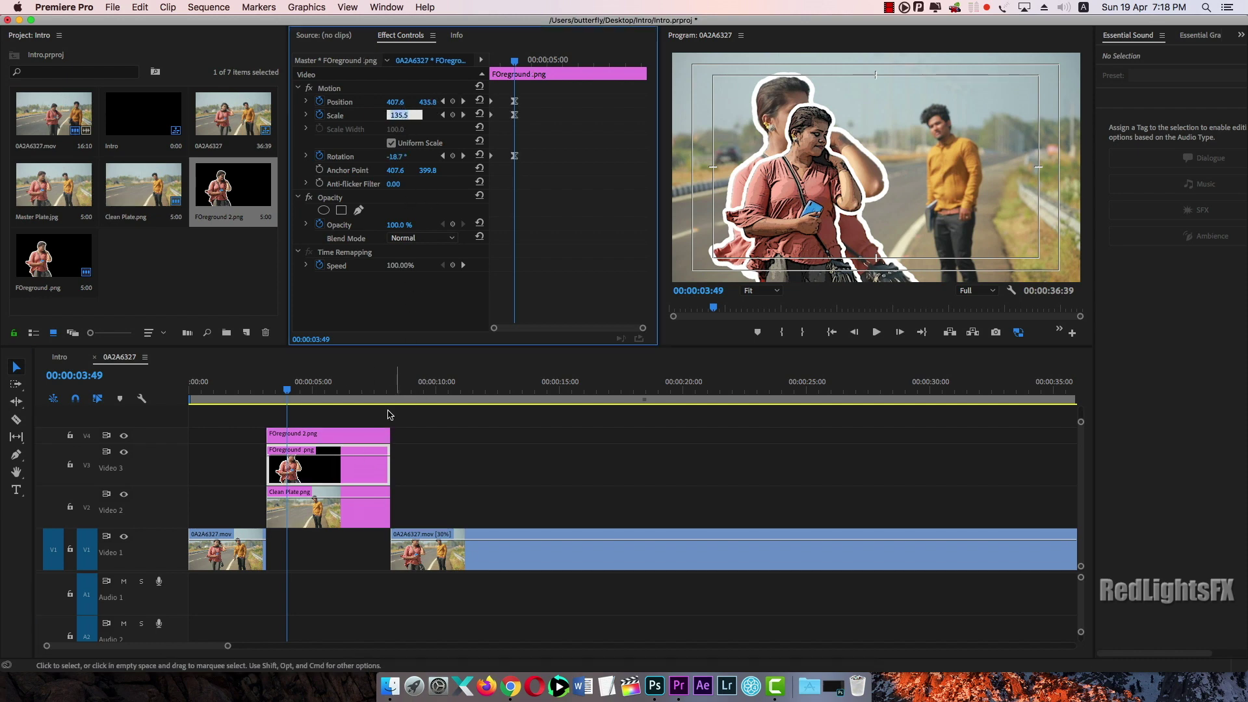
{"action": "left_click", "coordinate": [373, 434]}
{"action": "left_click", "coordinate": [398, 122]}
{"action": "left_click", "coordinate": [395, 115]}
{"action": "type", "text": "135.5"}
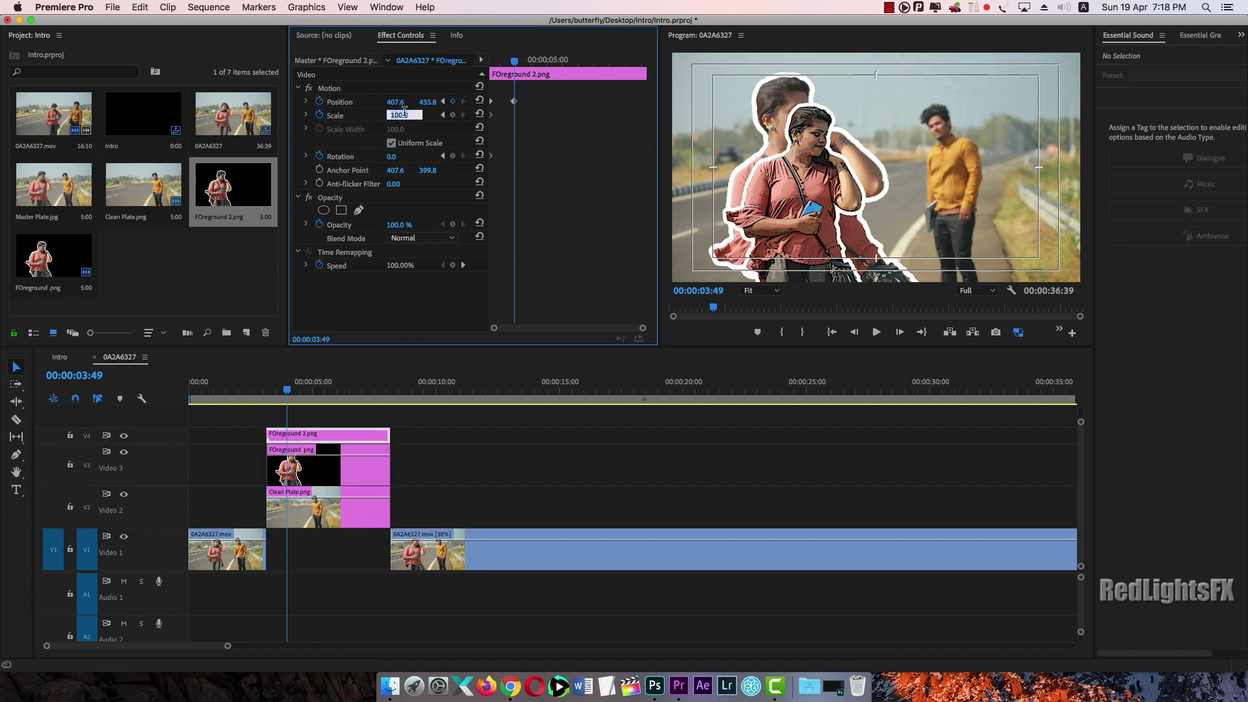
{"action": "key", "text": "Return"}
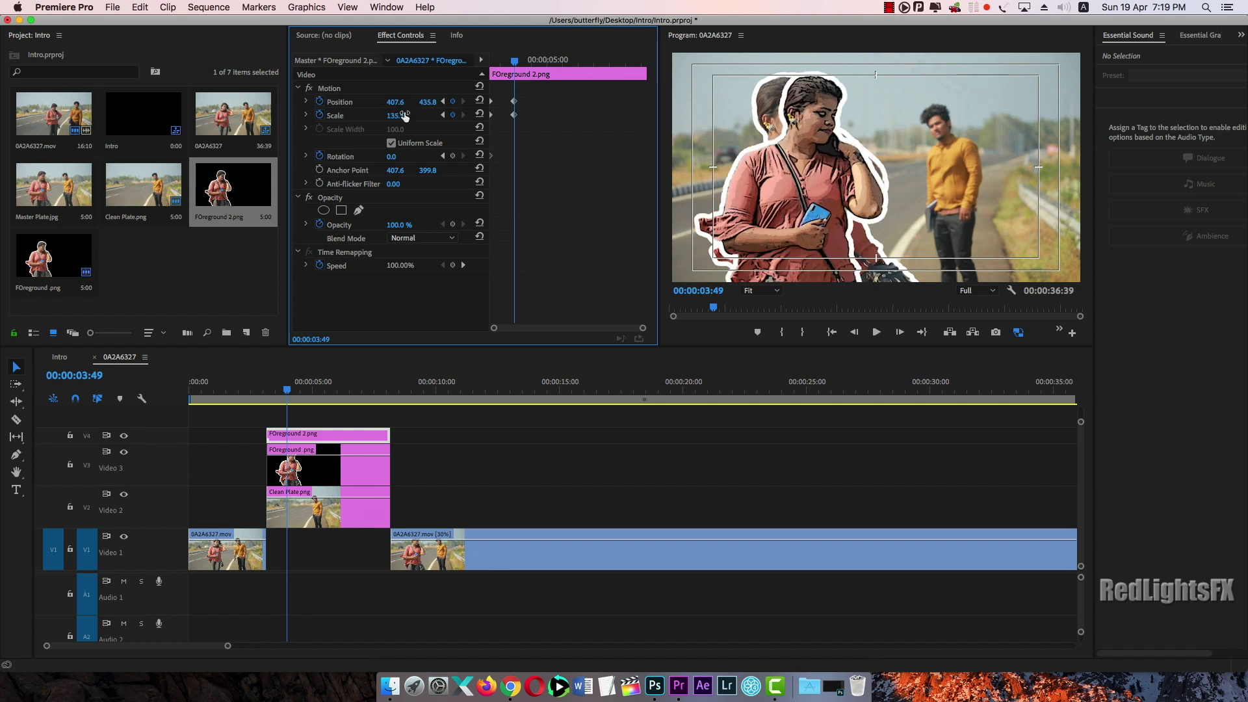
Step: Keyframe the FOreground 2.png clip's Rotation at -18.7 at 00:00:03:49, copied from the FOreground .png clip
{"action": "left_click", "coordinate": [331, 466]}
{"action": "left_click", "coordinate": [403, 156]}
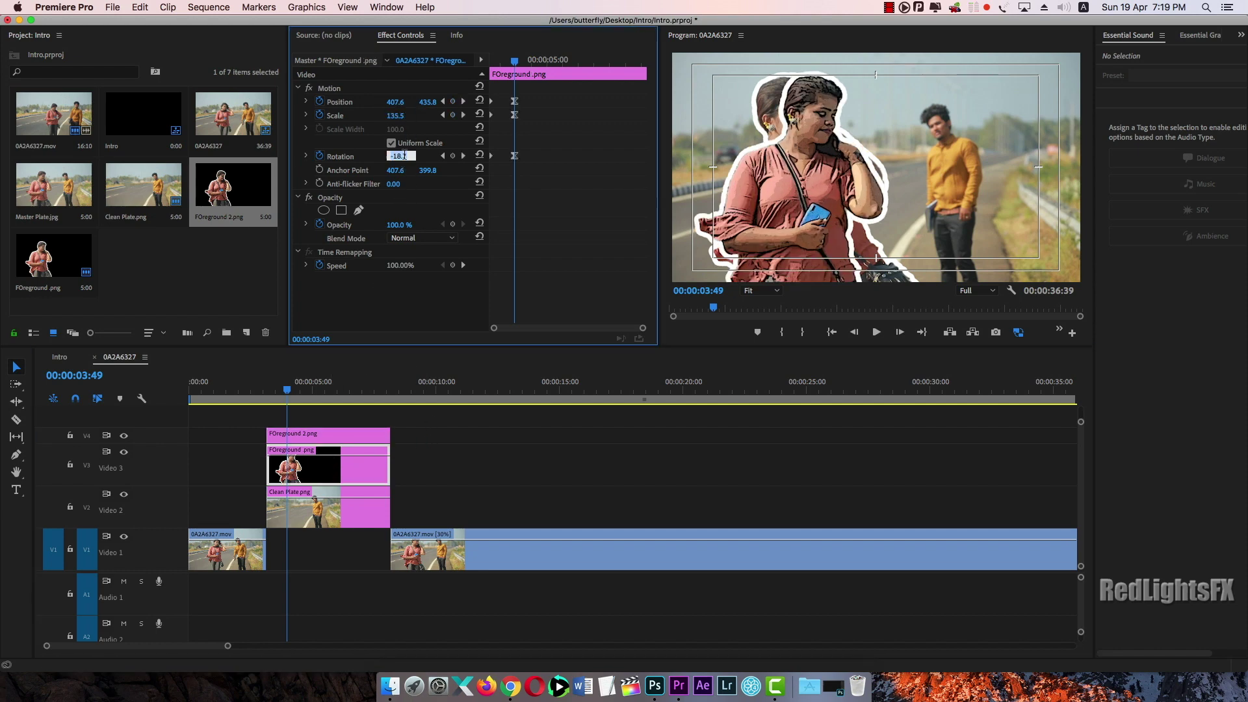
{"action": "left_click", "coordinate": [328, 434]}
{"action": "left_click", "coordinate": [400, 157]}
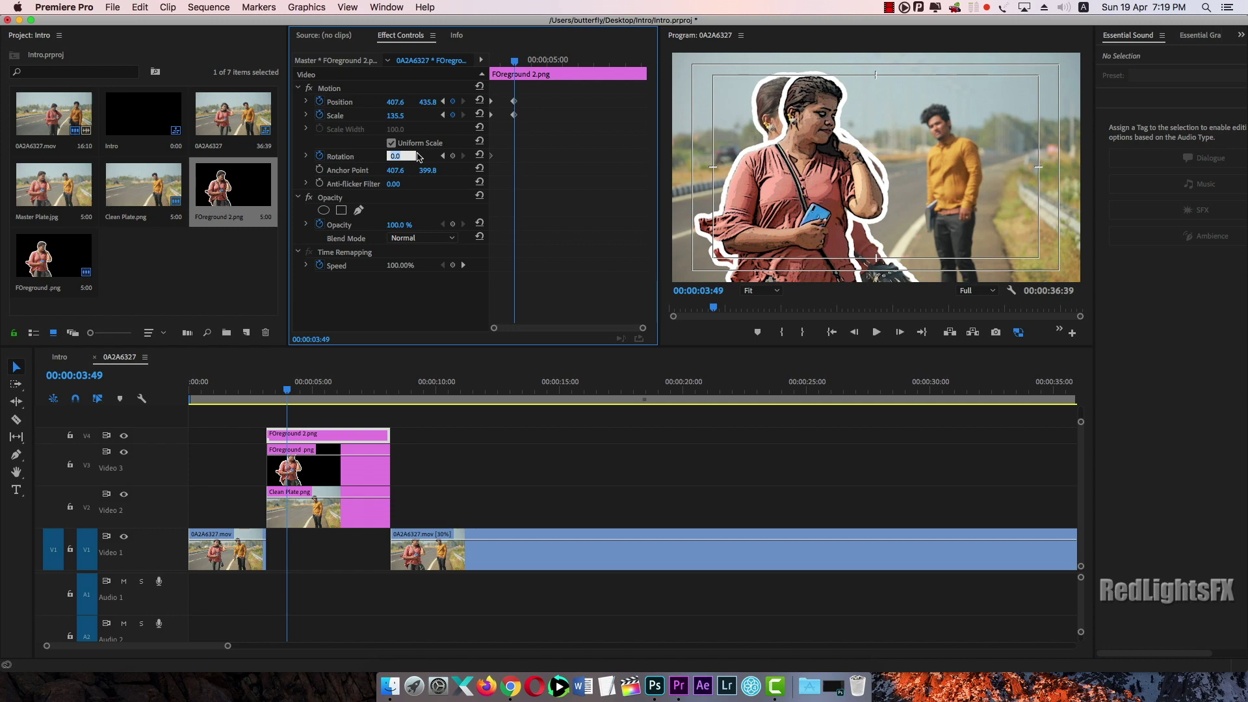
{"action": "key", "text": "Return"}
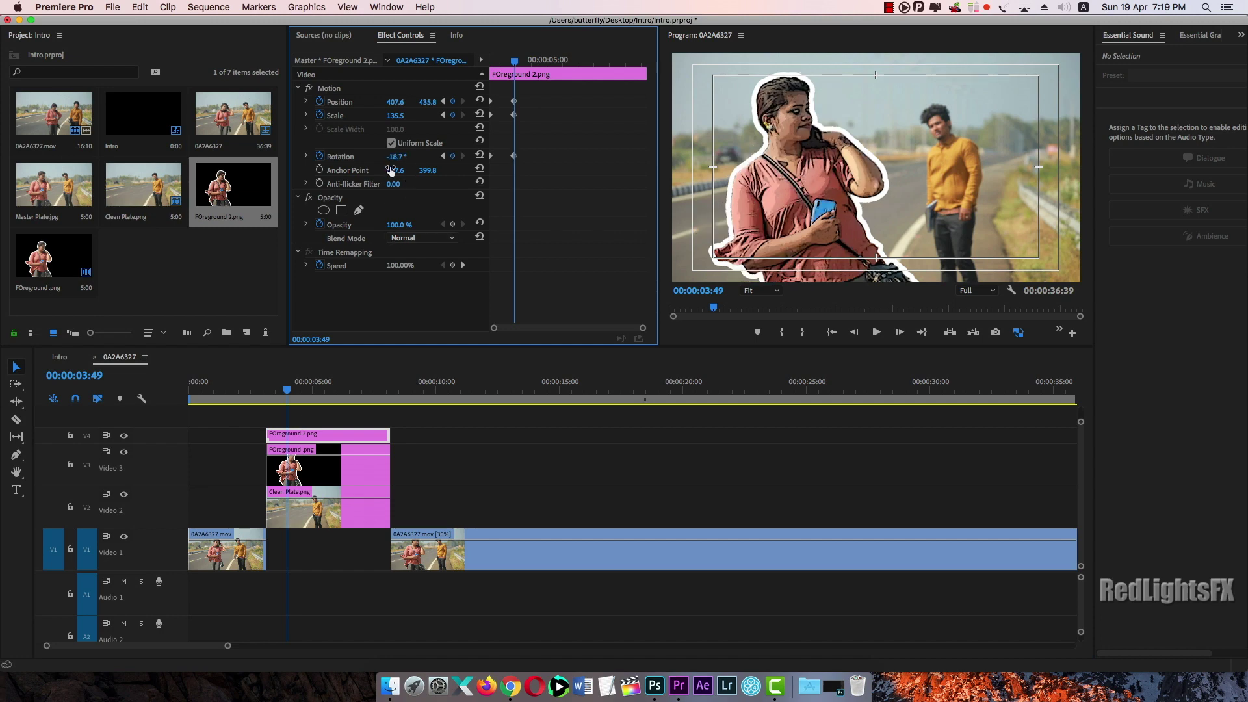
Step: Play back the matched cutout motion from the start of the freeze-frame at 00:00:03:09
{"action": "left_click", "coordinate": [332, 448]}
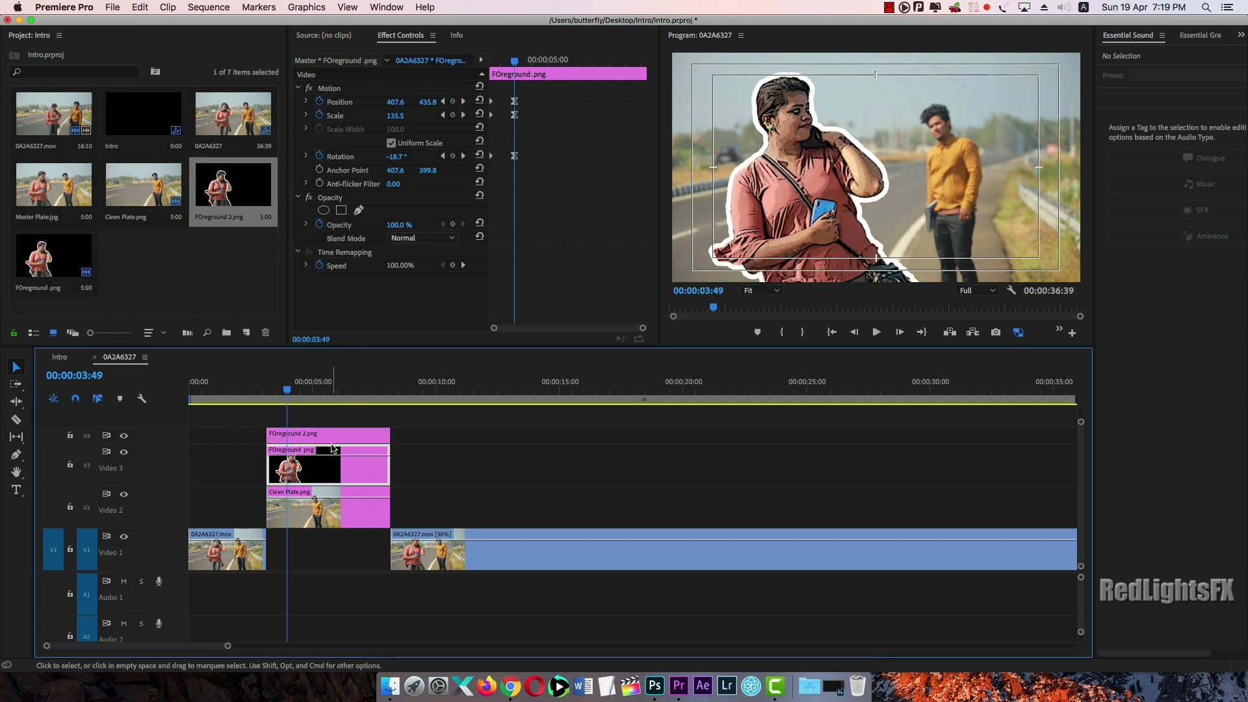
{"action": "left_click", "coordinate": [286, 389]}
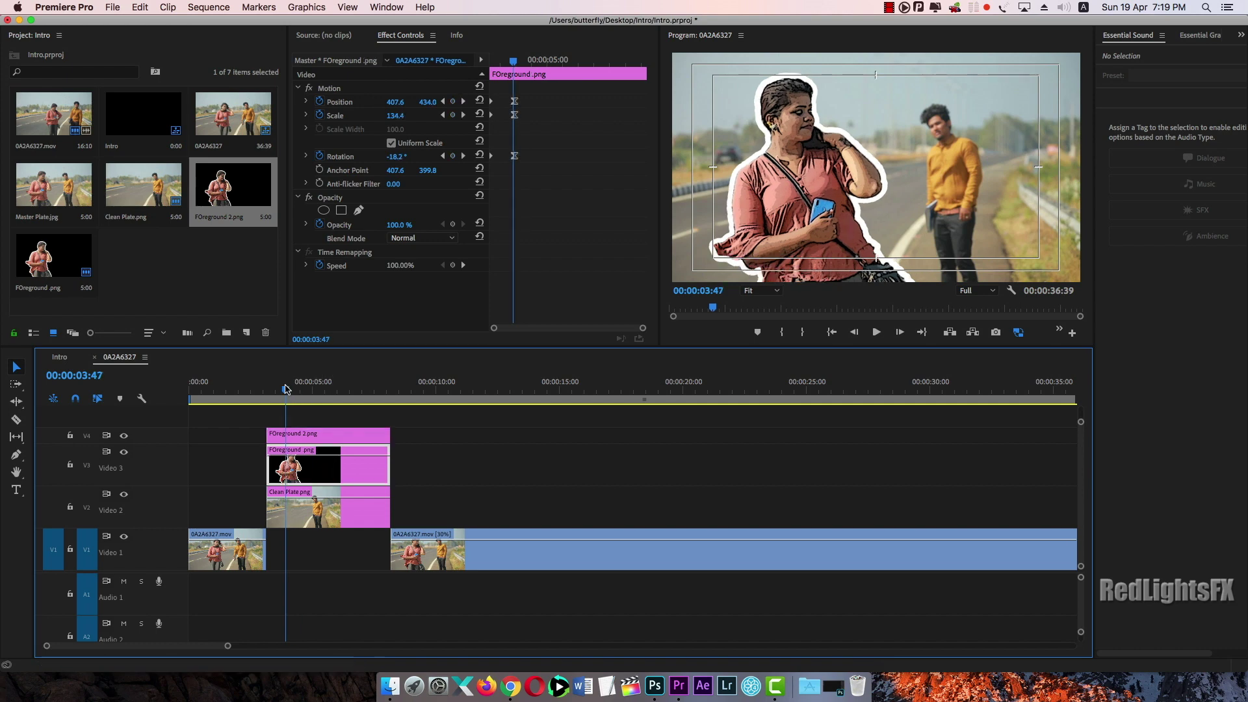
{"action": "key", "text": "space"}
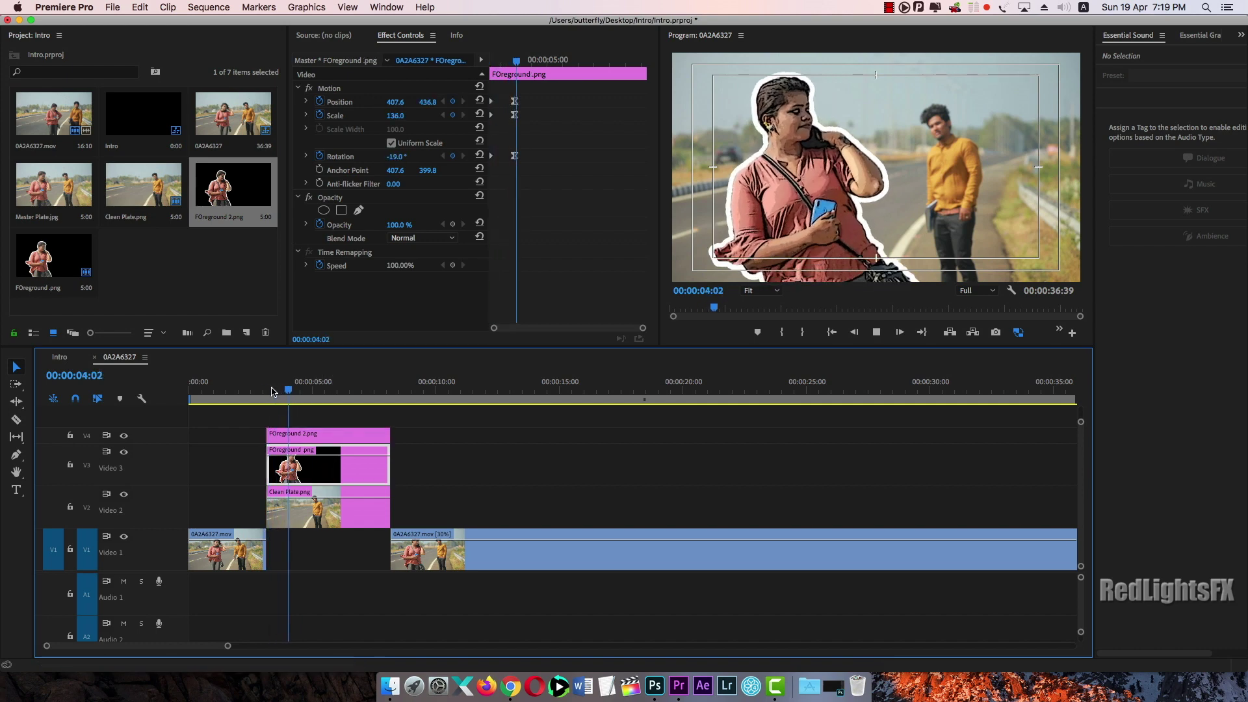
{"action": "left_click_drag", "start_coordinate": [271, 389], "coordinate": [267, 387]}
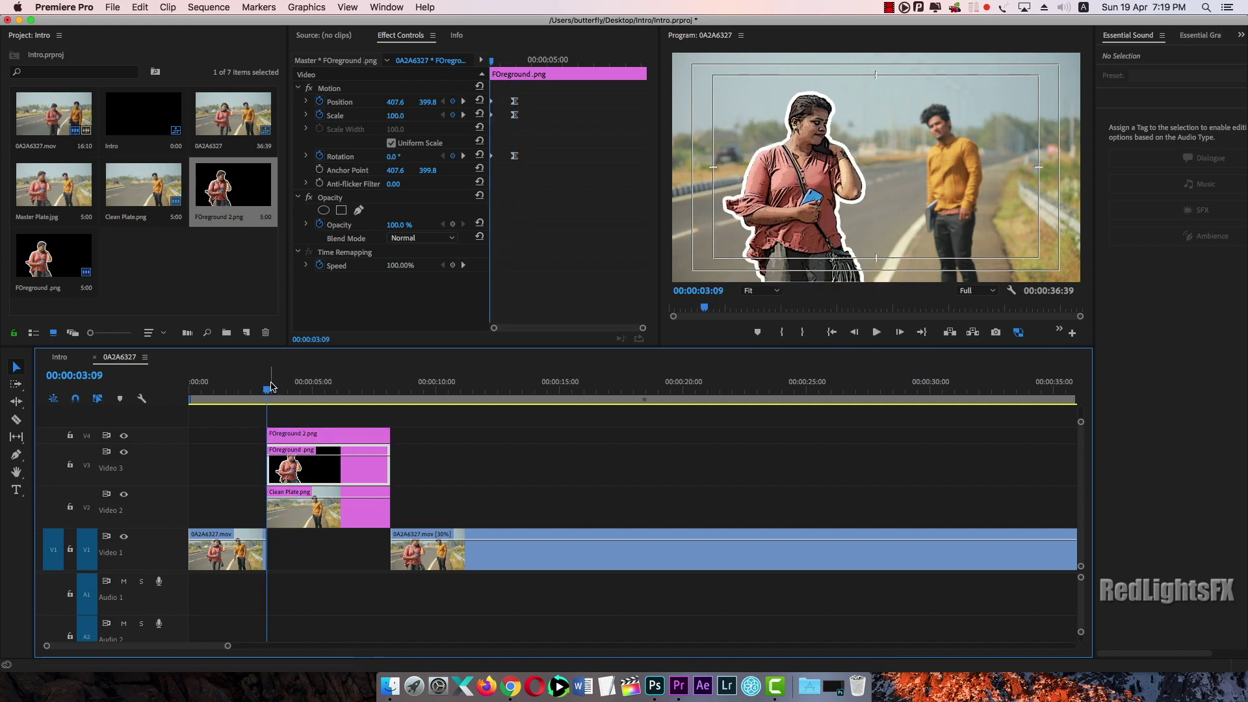
{"action": "key", "text": "space"}
{"action": "left_click", "coordinate": [268, 390]}
{"action": "key", "text": "space"}
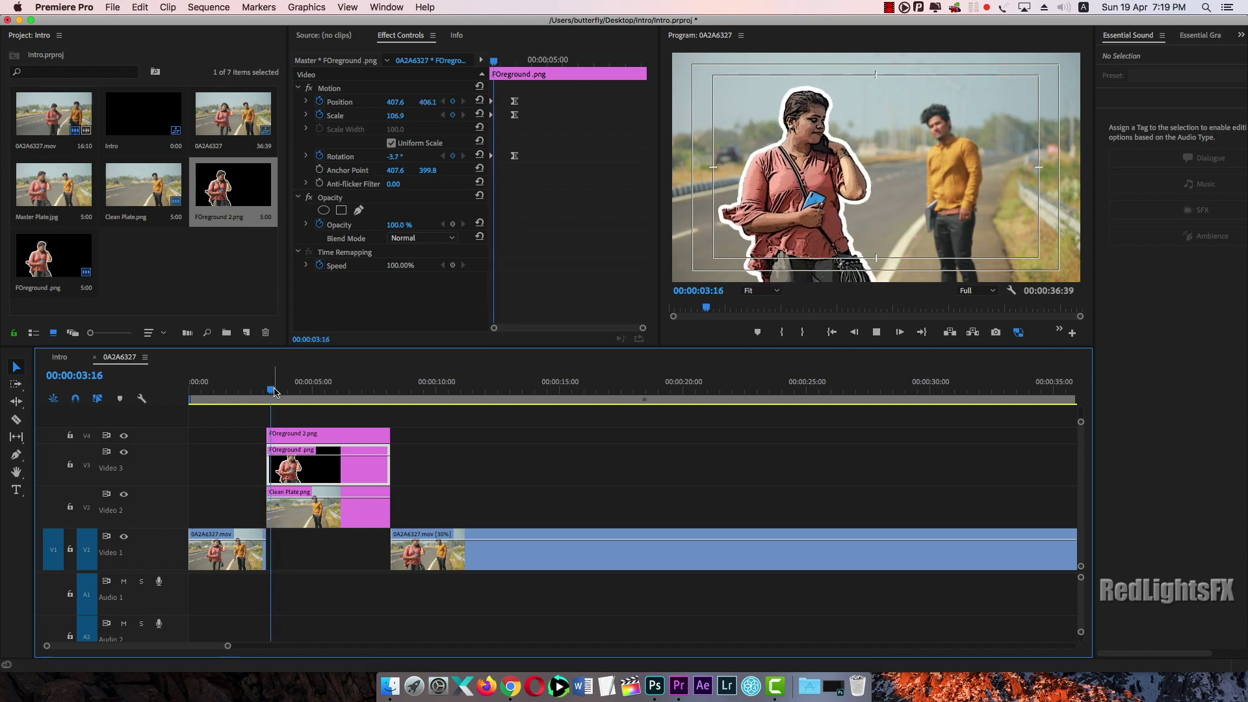
{"action": "key", "text": "space"}
Step: Toggle the visibility of the V4 track to compare the stylized cutout with the plain one at 00:00:03:27
{"action": "left_click", "coordinate": [128, 439]}
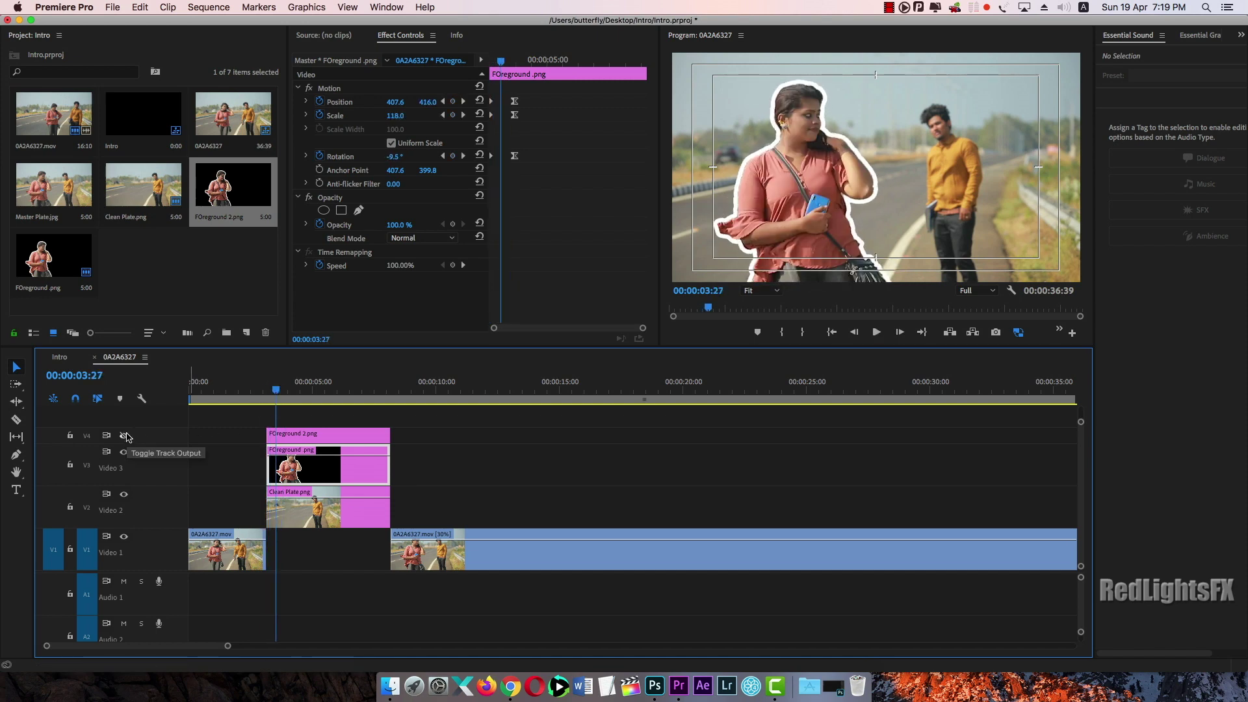
{"action": "left_click", "coordinate": [128, 438]}
{"action": "left_click", "coordinate": [128, 438]}
{"action": "left_click", "coordinate": [127, 437]}
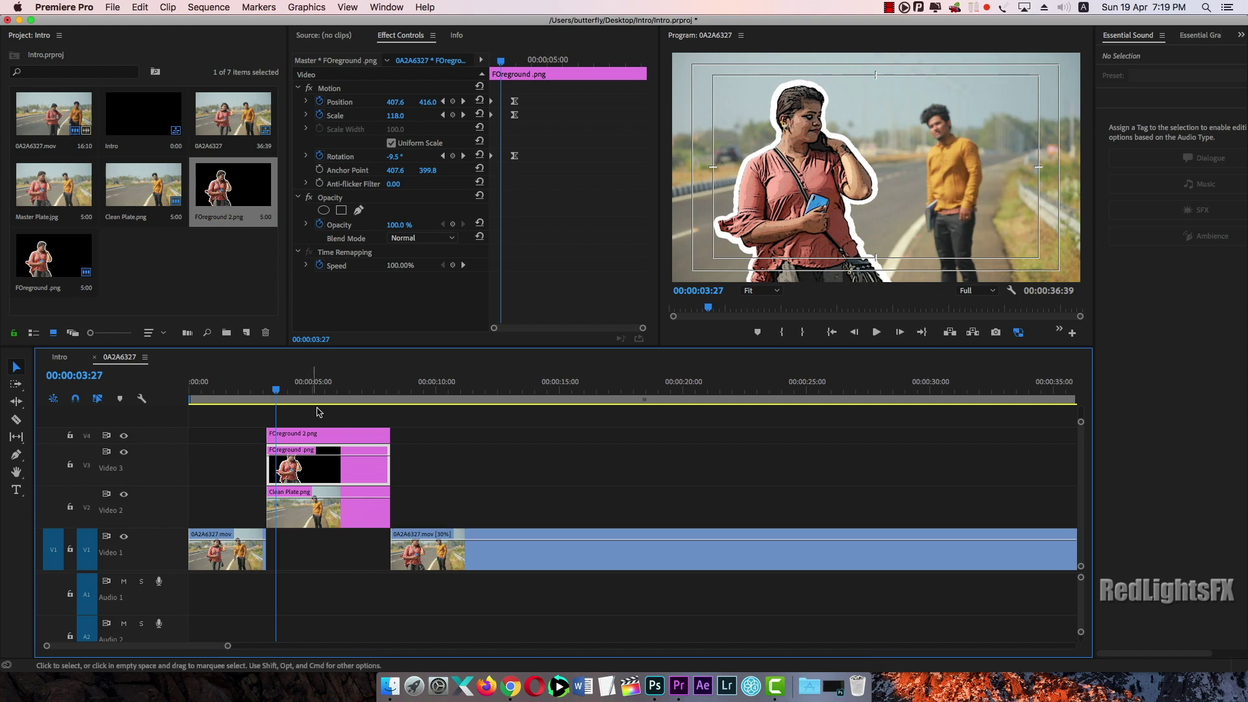
Step: Split the FOreground 2.png clip at 00:00:03:43 and delete the part before the cut
{"action": "left_click_drag", "start_coordinate": [286, 391], "coordinate": [279, 391]}
{"action": "key", "text": "="}
{"action": "key", "text": "="}
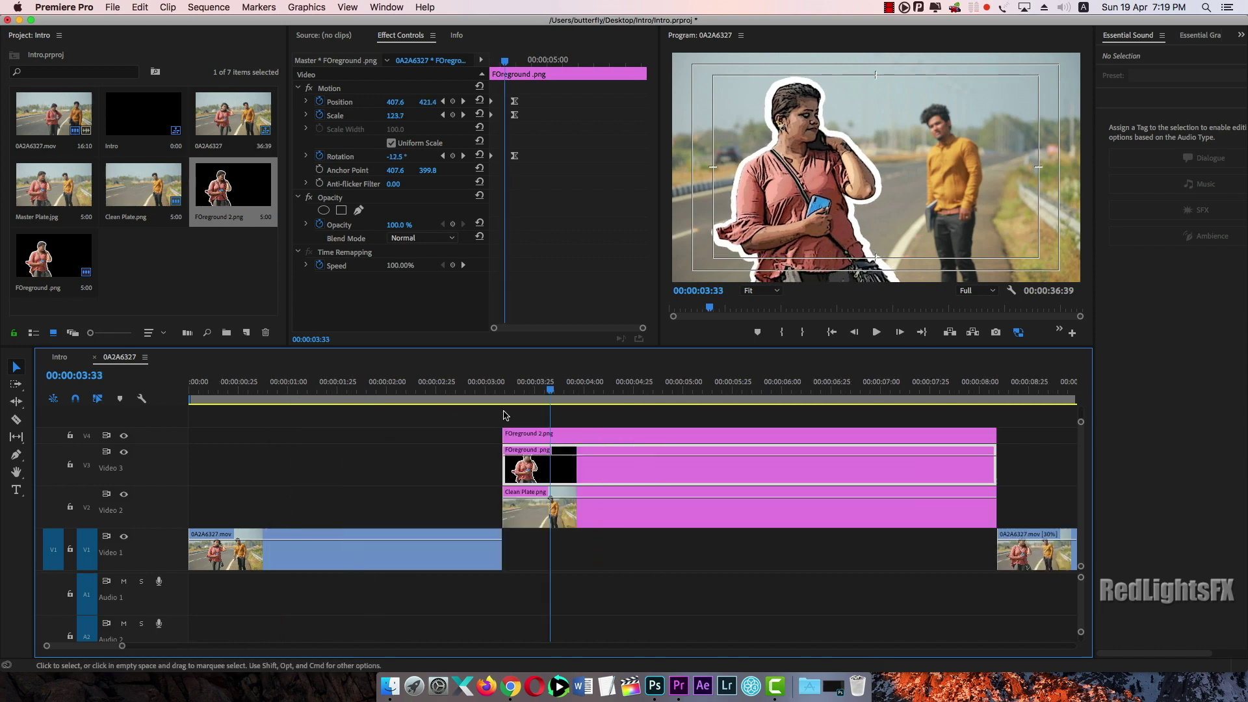
{"action": "mouse_move", "coordinate": [550, 393]}
{"action": "left_mouse_down"}
{"action": "mouse_move", "coordinate": [523, 401]}
{"action": "mouse_move", "coordinate": [557, 390]}
{"action": "mouse_move", "coordinate": [516, 390]}
{"action": "mouse_move", "coordinate": [607, 390]}
{"action": "mouse_move", "coordinate": [557, 391]}
{"action": "mouse_move", "coordinate": [570, 393]}
{"action": "left_mouse_up"}
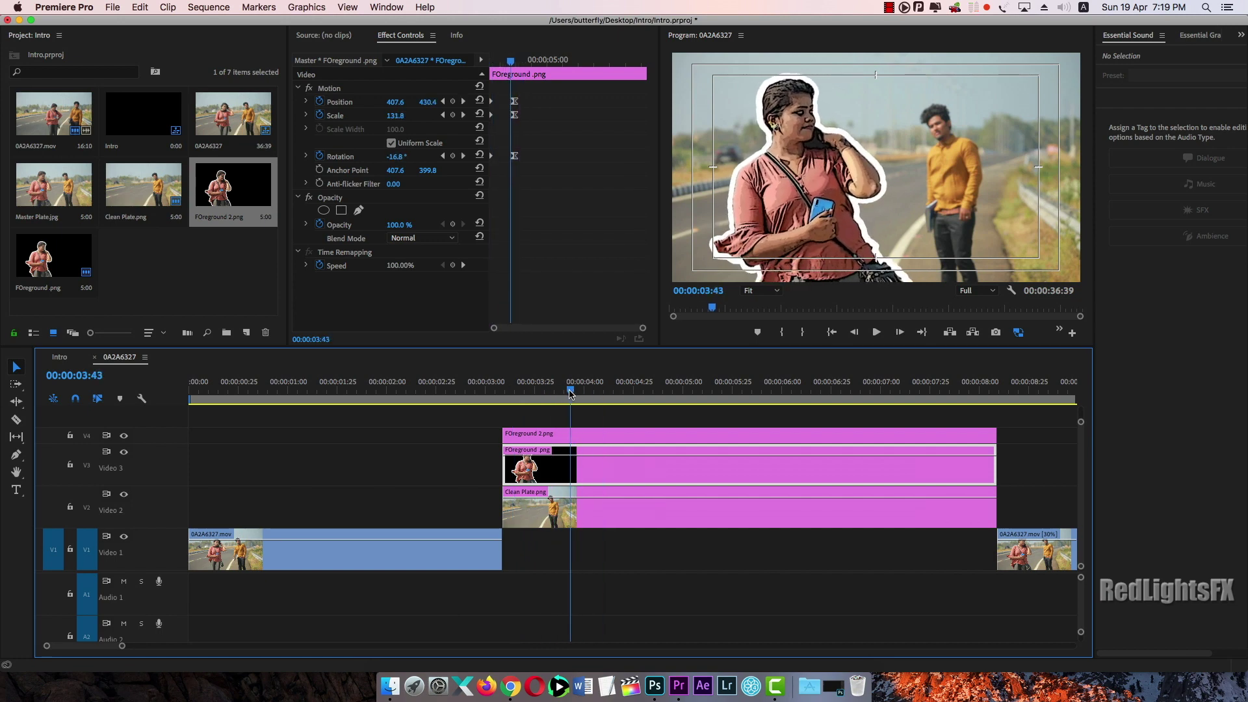
{"action": "key", "text": "c"}
{"action": "left_click", "coordinate": [564, 434]}
{"action": "key", "text": "v"}
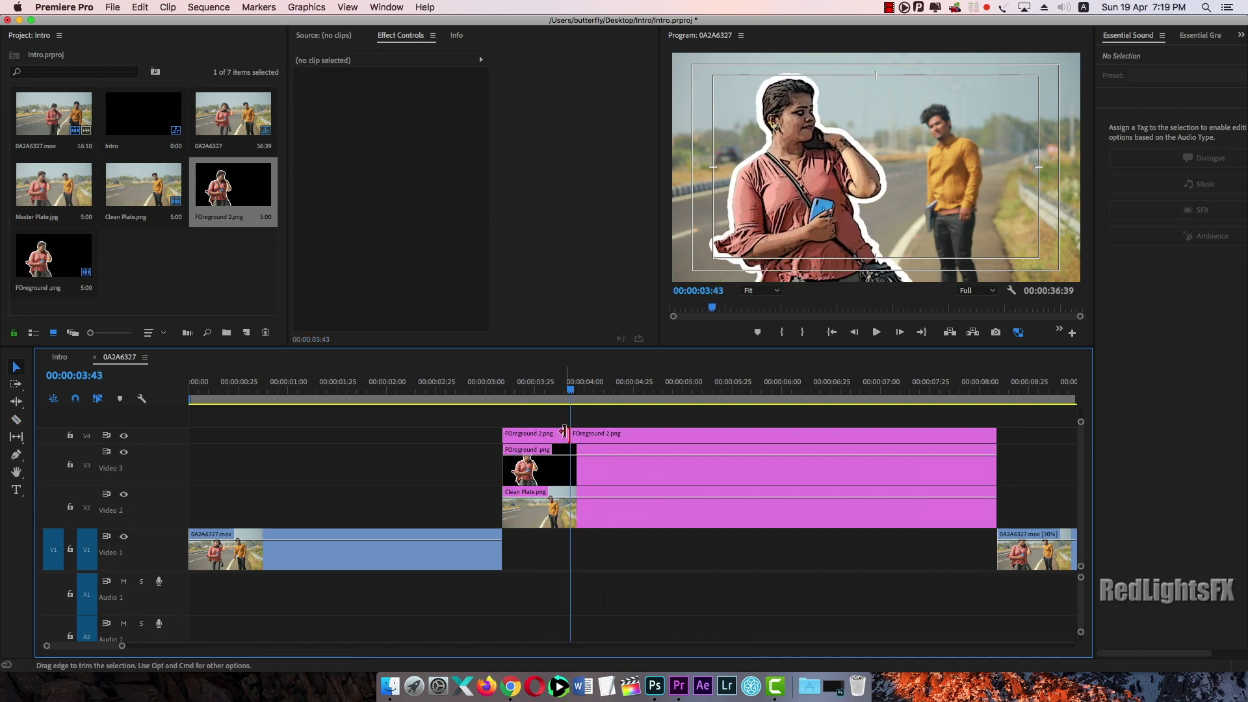
{"action": "left_click", "coordinate": [563, 433]}
{"action": "key", "text": "Delete"}
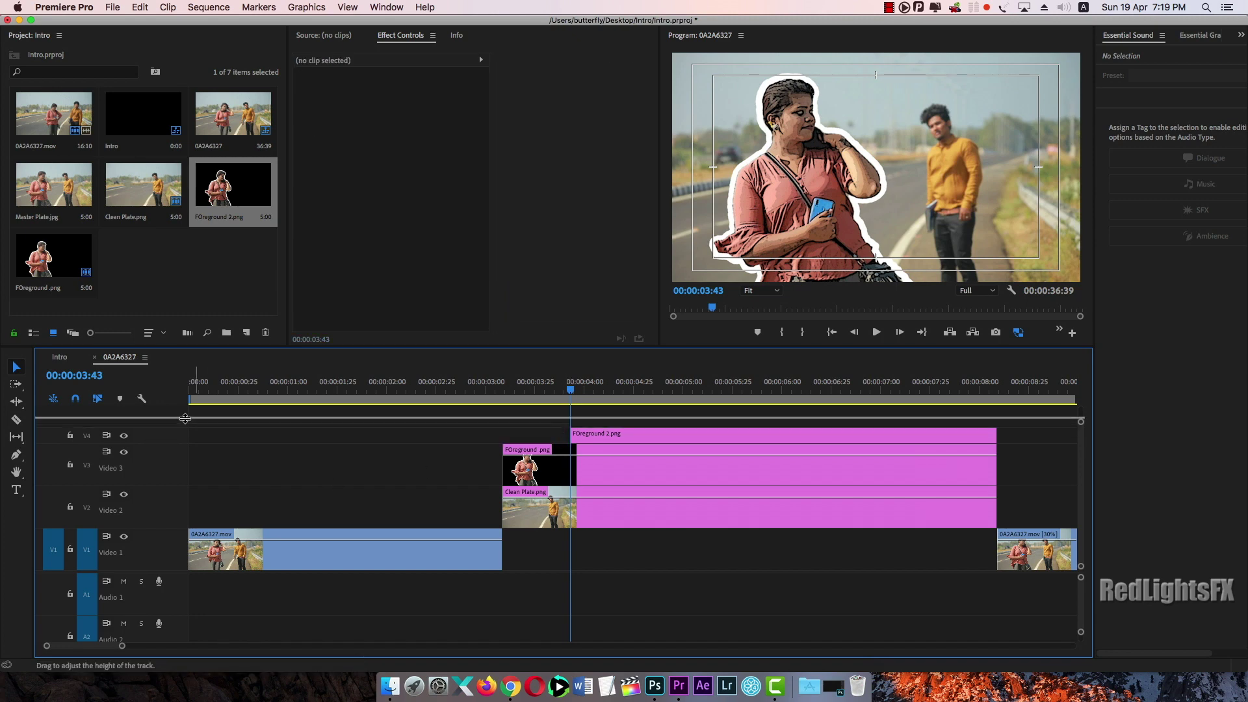
Step: Extend the FOreground 2.png clip's start to 00:00:03:37 and fade it in with Opacity keyframes from 0 to 100%
{"action": "left_click_drag", "start_coordinate": [185, 418], "coordinate": [185, 409]}
{"action": "left_click", "coordinate": [585, 429]}
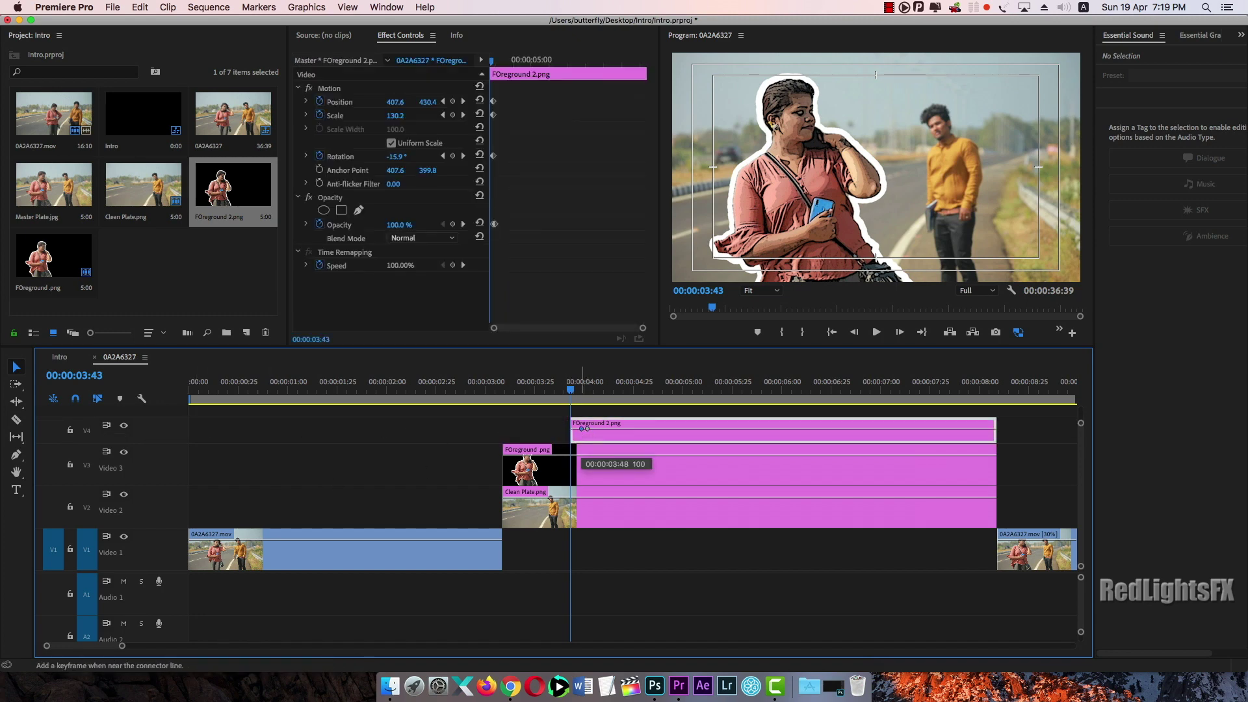
{"action": "left_click_drag", "start_coordinate": [582, 429], "coordinate": [563, 466]}
{"action": "left_click_drag", "start_coordinate": [581, 390], "coordinate": [558, 433]}
Step: Play back the freeze-frame to check the stylized cutout's fade-in over the plain cutout
{"action": "key", "text": "space"}
{"action": "key", "text": "space"}
{"action": "key", "text": "space"}
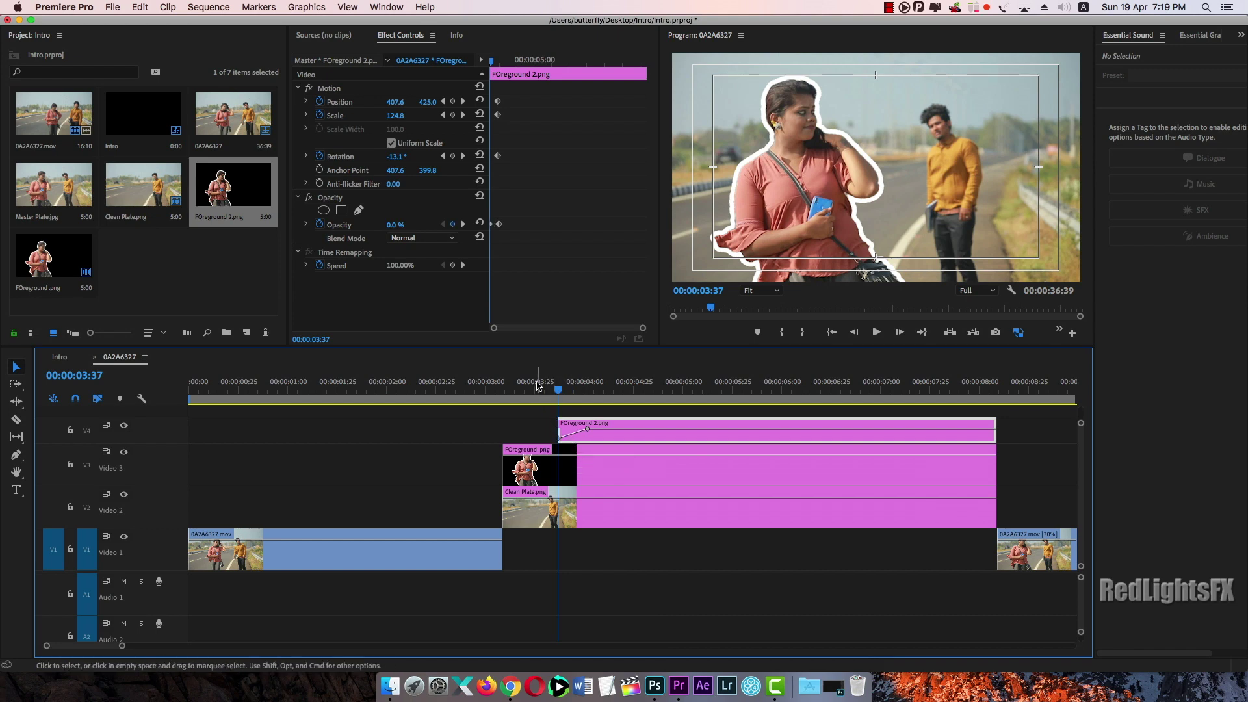
{"action": "key", "text": "space"}
{"action": "left_click", "coordinate": [515, 398]}
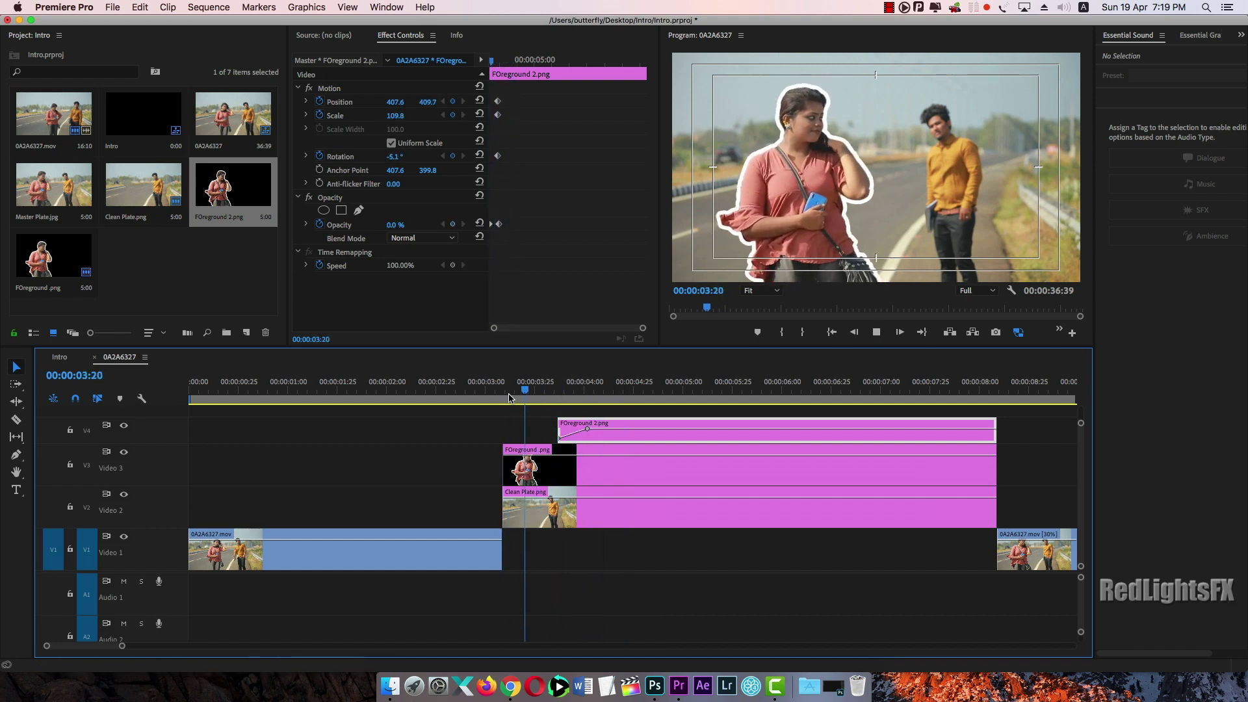
{"action": "key", "text": "space"}
{"action": "key", "text": "space"}
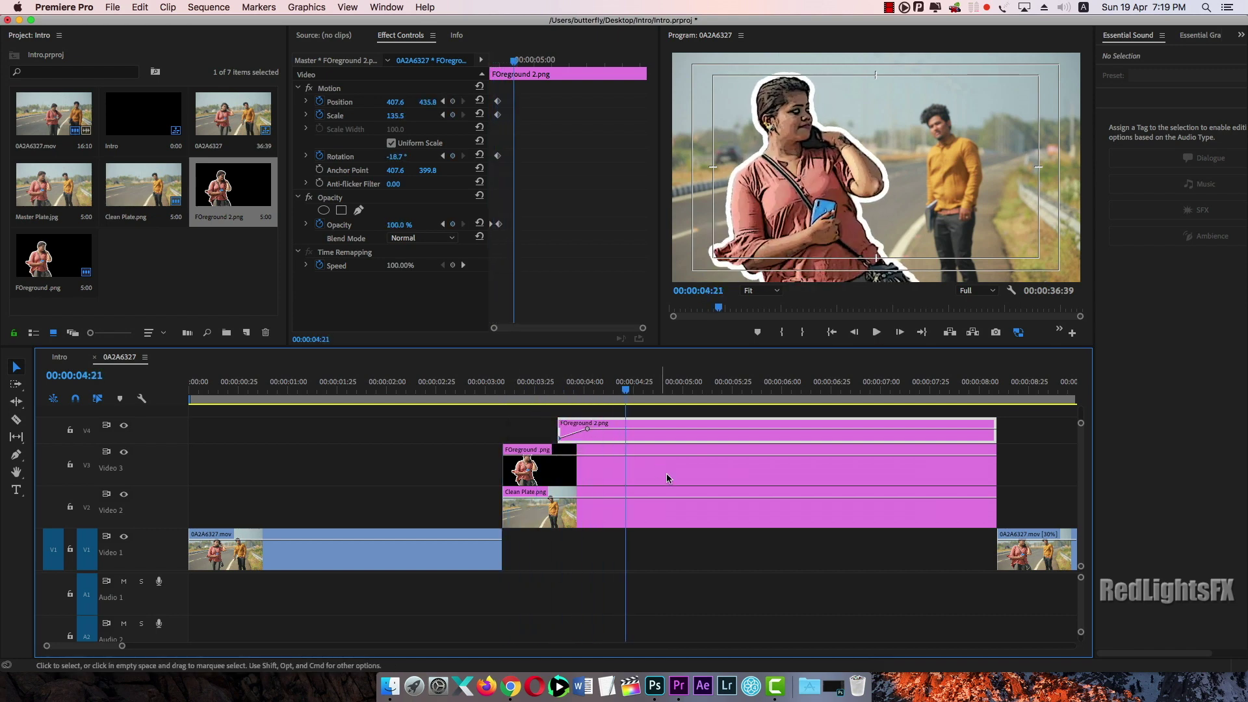
Step: Close the gap on Video 1 by moving the 30% speed 0A2A6327.mov clip against the first clip's end
{"action": "left_click", "coordinate": [711, 557]}
{"action": "key", "text": "minus"}
{"action": "key", "text": "minus"}
{"action": "key", "text": "equal"}
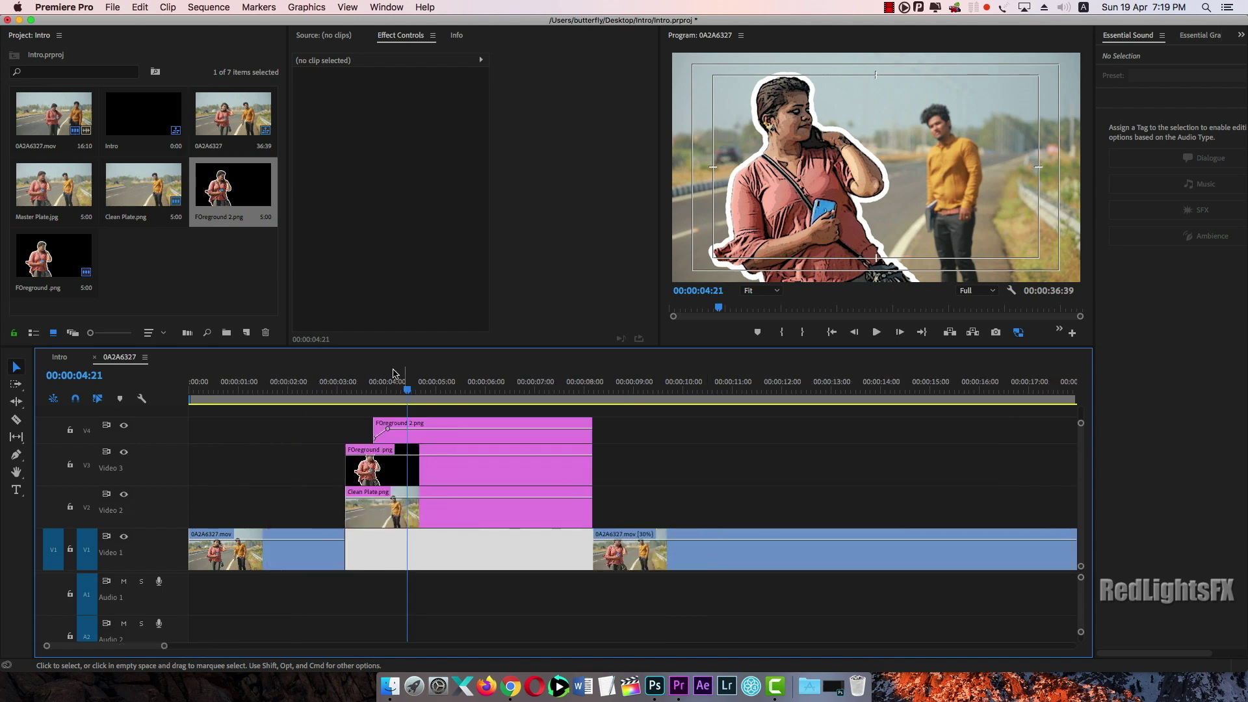
{"action": "mouse_move", "coordinate": [407, 390]}
{"action": "left_mouse_down"}
{"action": "mouse_move", "coordinate": [333, 395]}
{"action": "mouse_move", "coordinate": [407, 400]}
{"action": "left_mouse_up"}
{"action": "left_click_drag", "start_coordinate": [626, 557], "coordinate": [383, 574]}
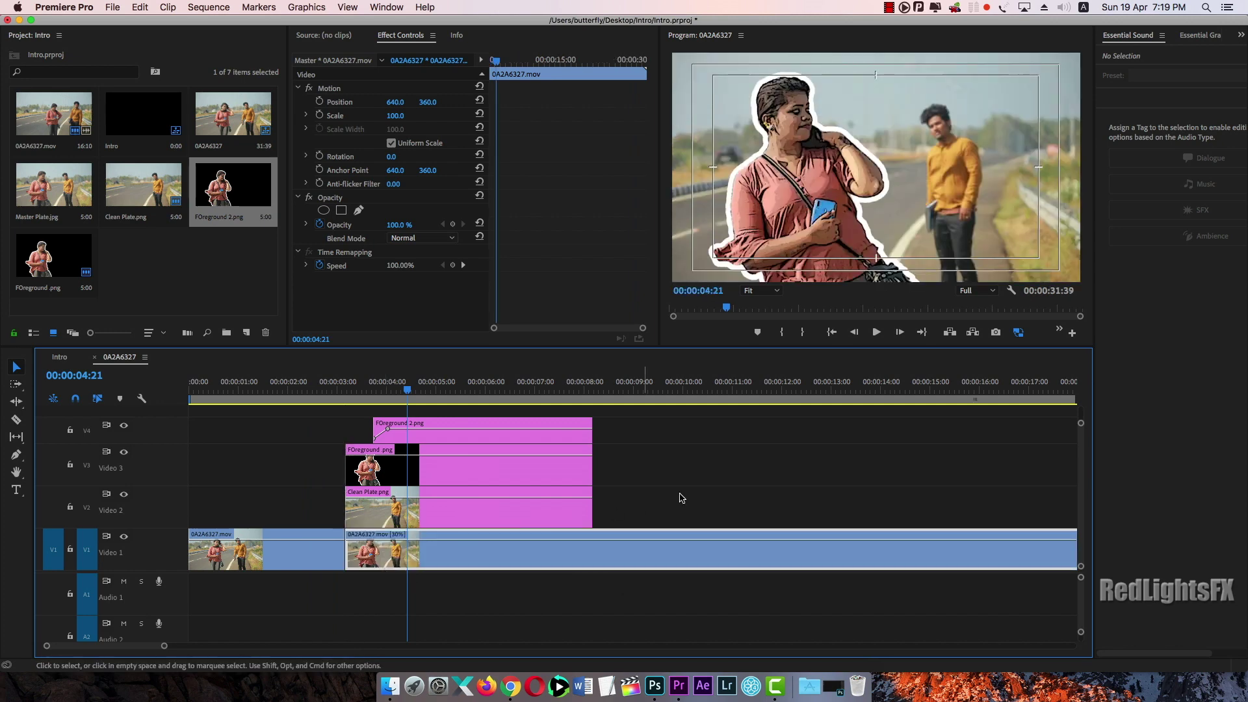
{"action": "left_click", "coordinate": [680, 500]}
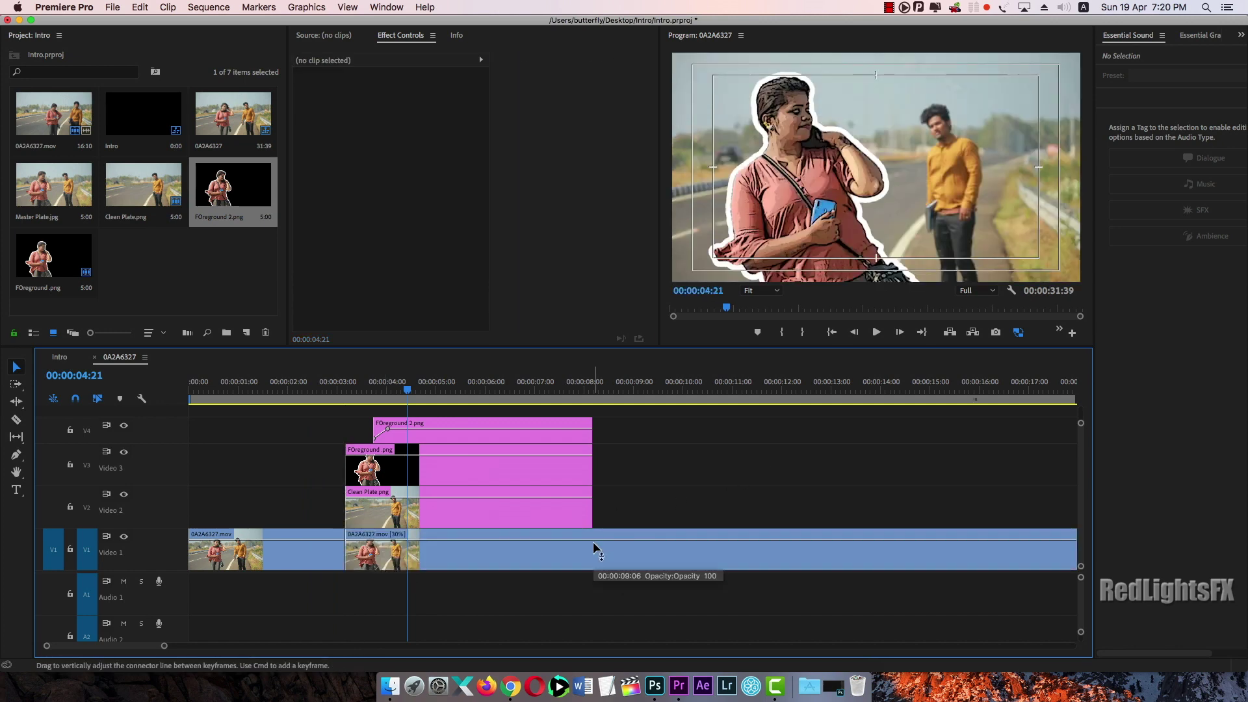
Step: Apply Gaussian Blur to the Clean Plate.png clip and set its Blurriness to 56
{"action": "left_click", "coordinate": [1240, 35]}
{"action": "left_click", "coordinate": [1208, 117]}
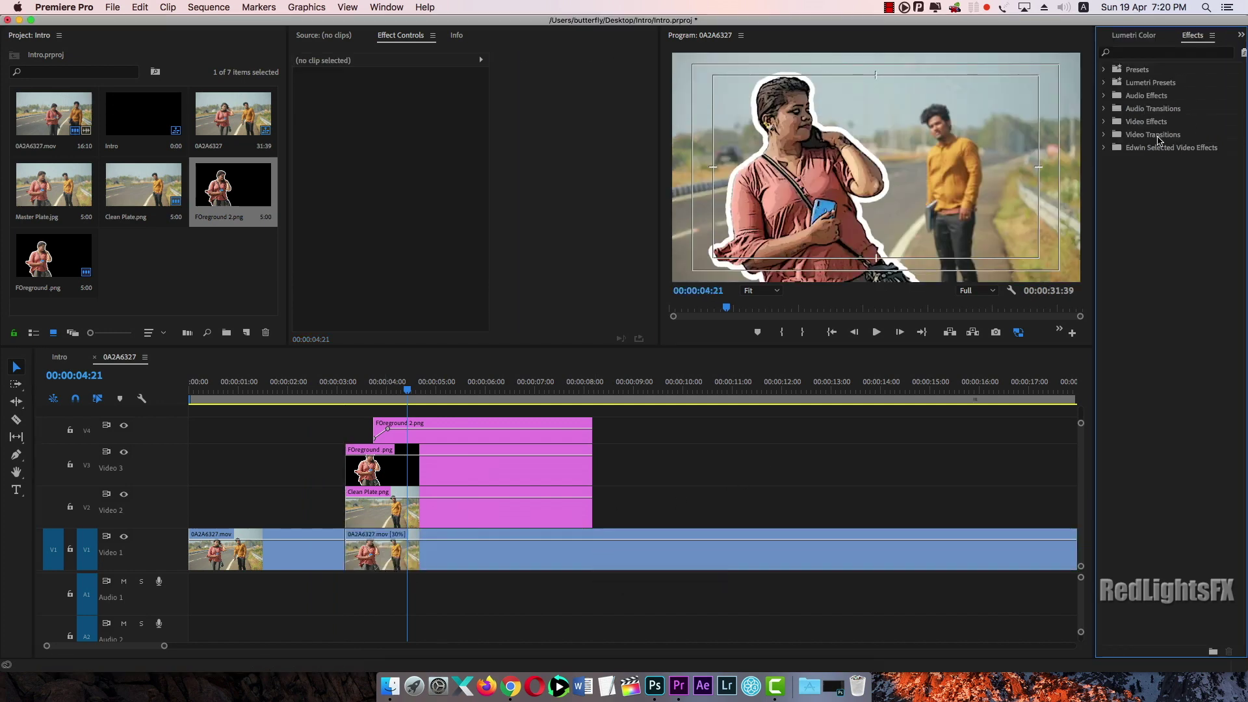
{"action": "left_click_drag", "start_coordinate": [1096, 172], "coordinate": [1070, 172]}
{"action": "left_click", "coordinate": [1144, 52]}
{"action": "type", "text": "blur"}
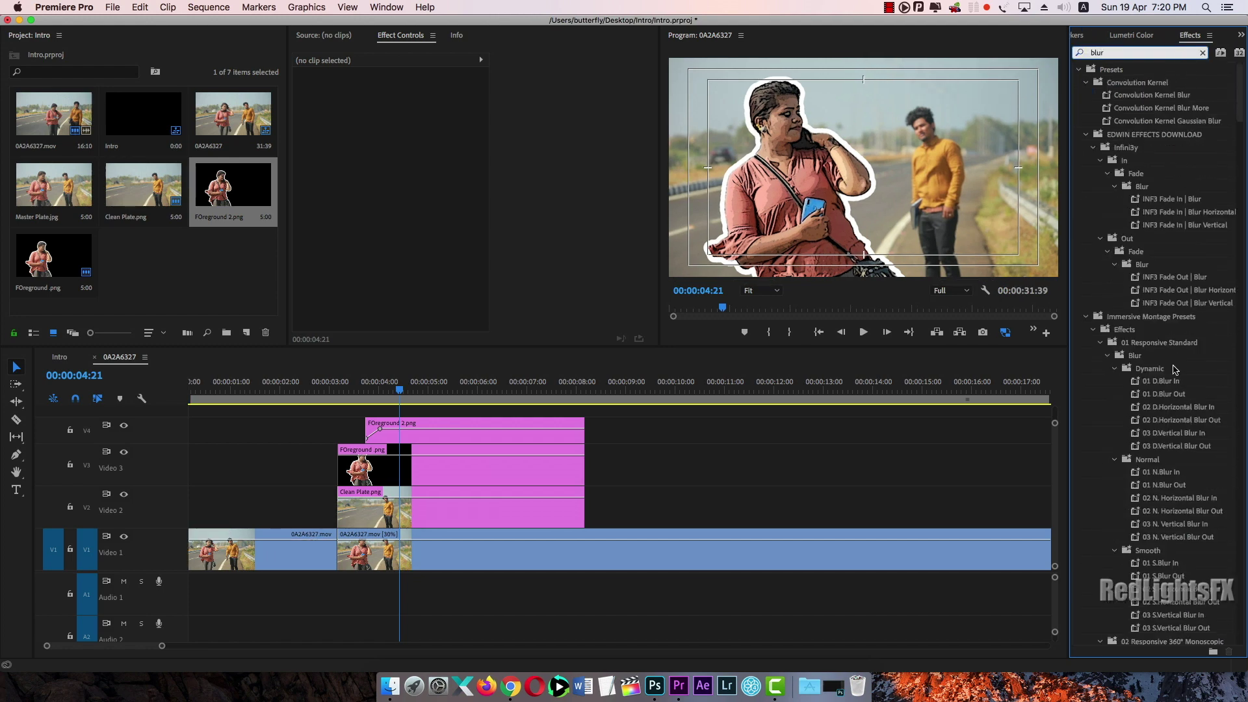
{"action": "scroll", "coordinate": [1194, 430], "scroll_direction": "down", "scroll_amount": 10}
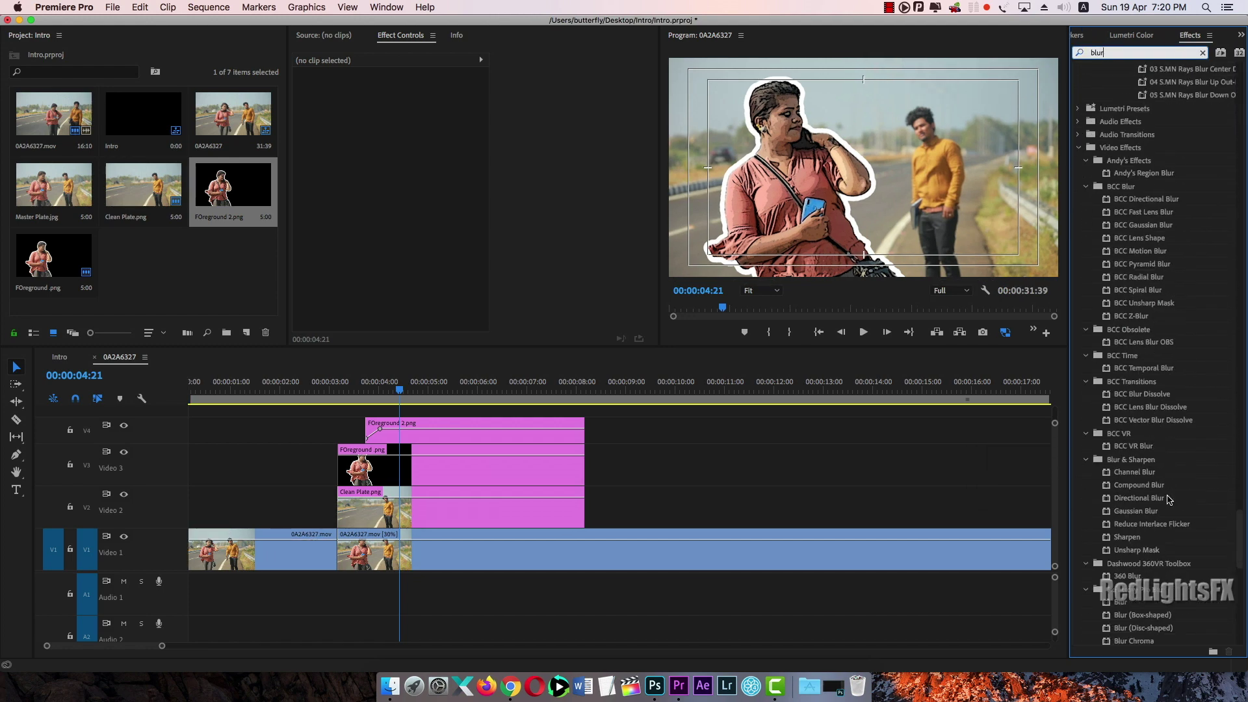
{"action": "left_click_drag", "start_coordinate": [1128, 520], "coordinate": [504, 521]}
{"action": "left_click", "coordinate": [487, 519]}
{"action": "scroll", "coordinate": [411, 214], "scroll_direction": "down", "scroll_amount": 2}
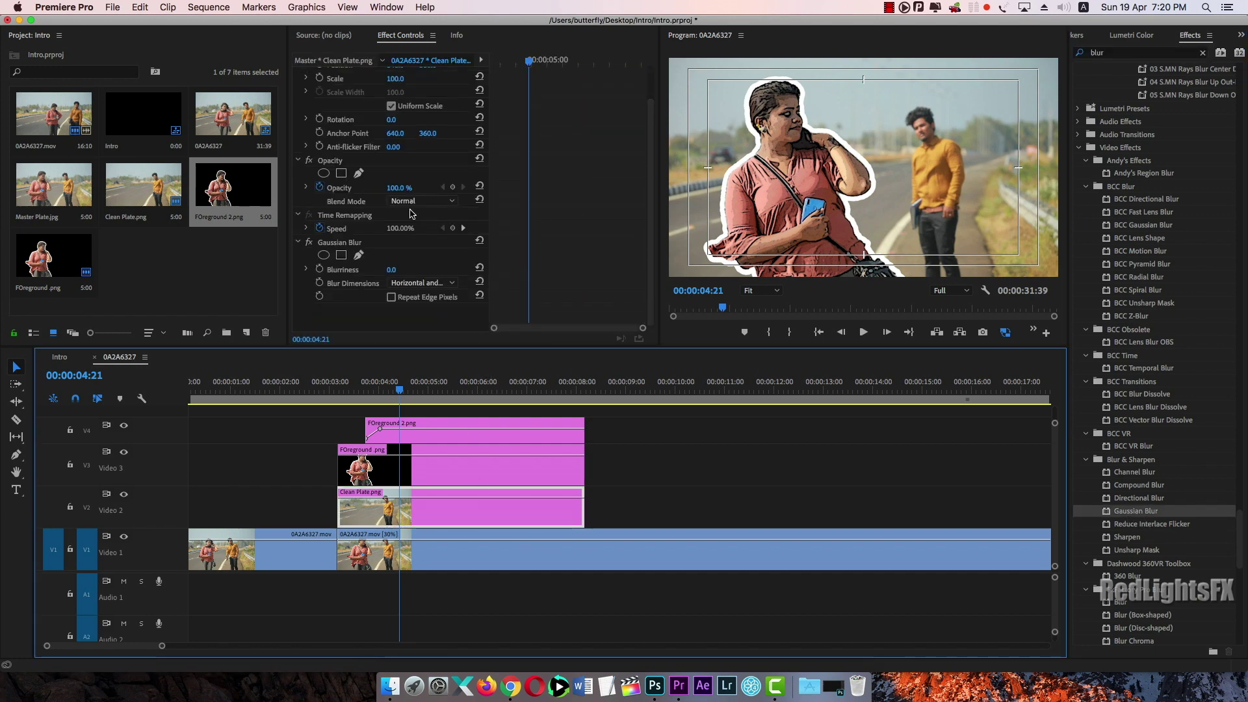
{"action": "left_click_drag", "start_coordinate": [392, 271], "coordinate": [428, 271]}
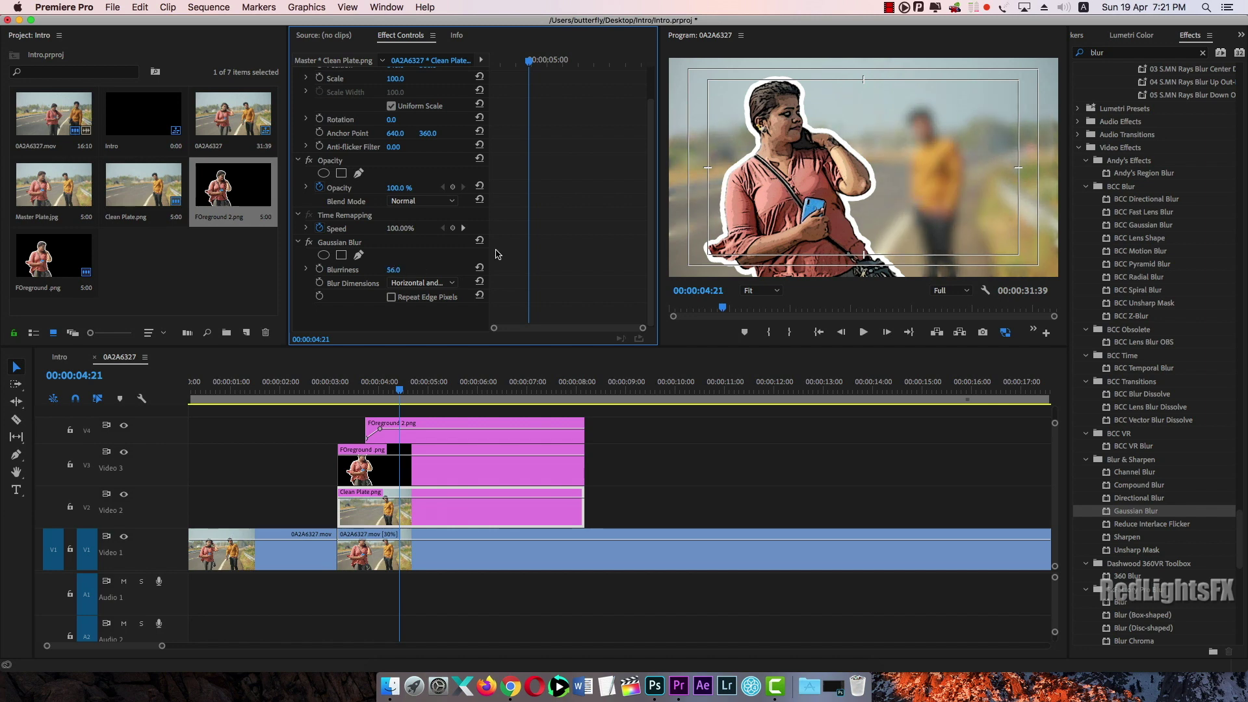
Step: Find the Black & White effect and apply it to the Clean Plate.png clip
{"action": "left_click", "coordinate": [1202, 54]}
{"action": "left_click", "coordinate": [1178, 55]}
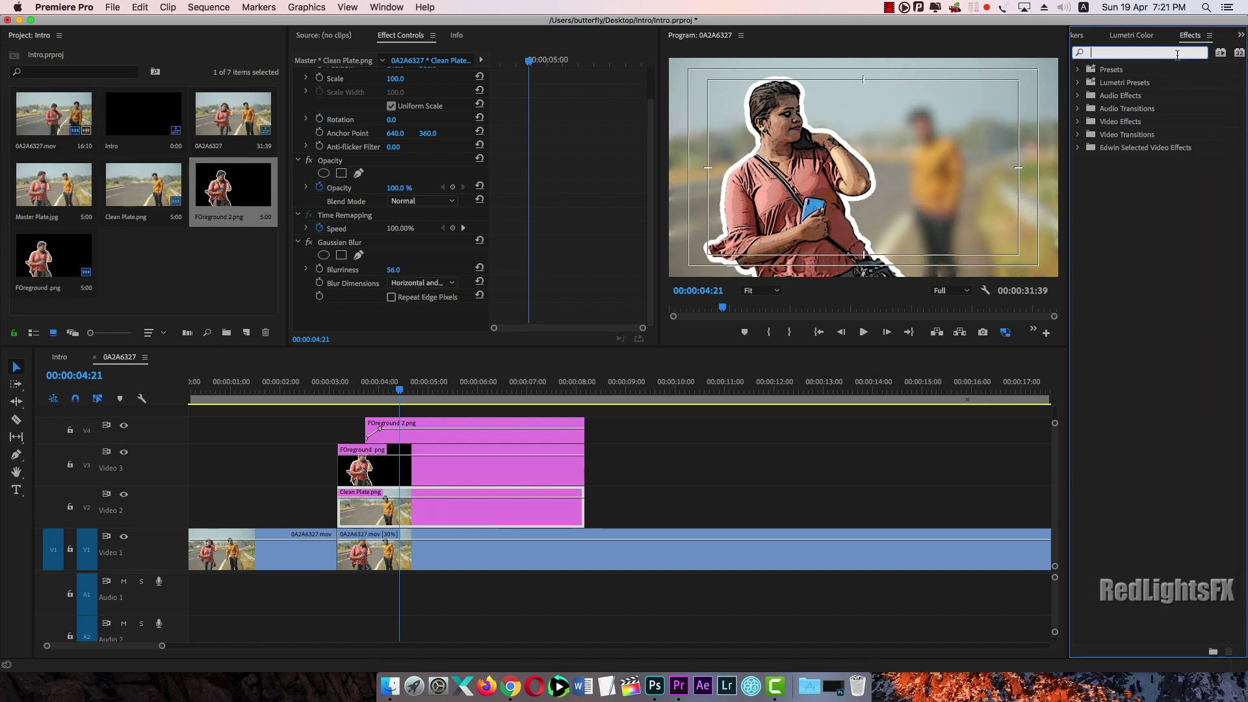
{"action": "type", "text": "black"}
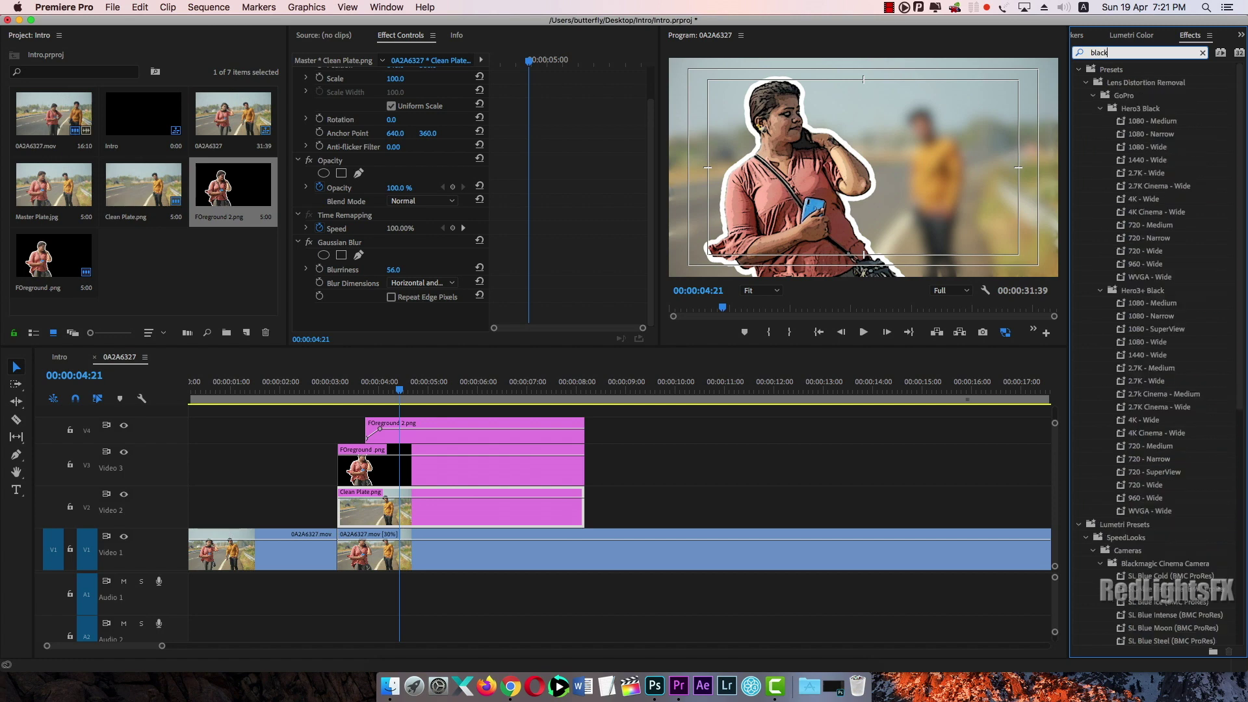
{"action": "scroll", "coordinate": [1189, 344], "scroll_direction": "down", "scroll_amount": 10}
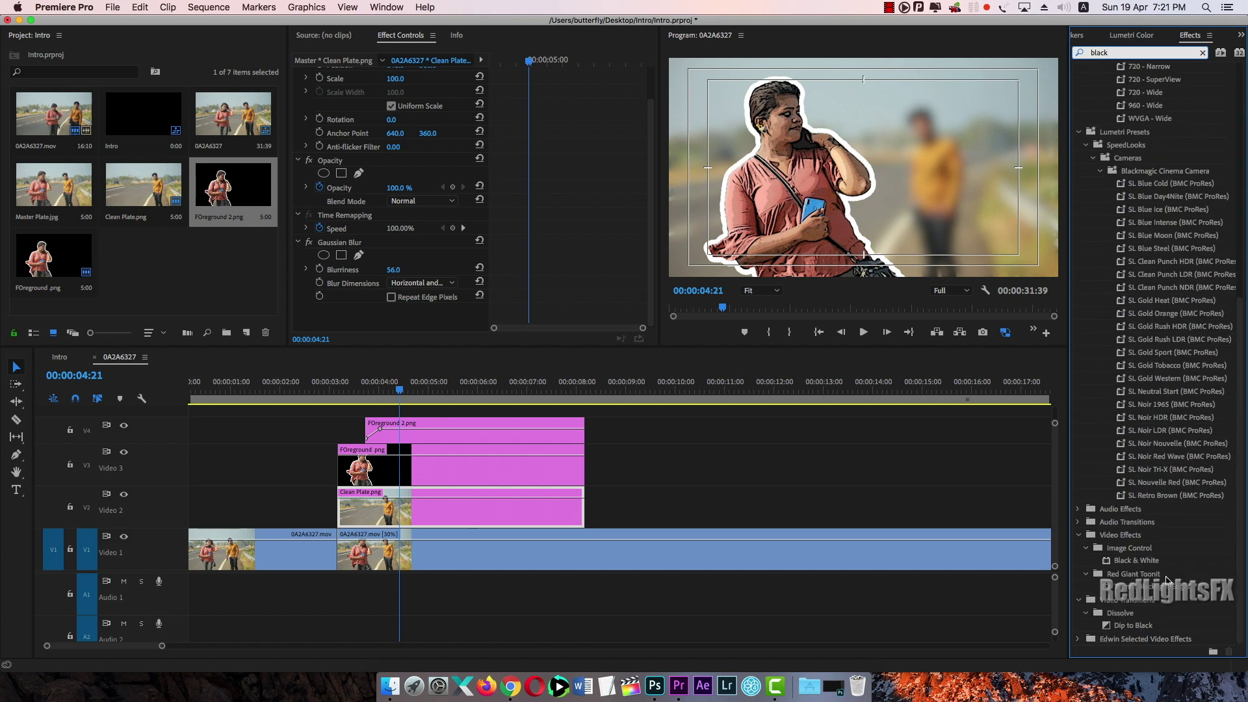
{"action": "left_click_drag", "start_coordinate": [1139, 566], "coordinate": [556, 500]}
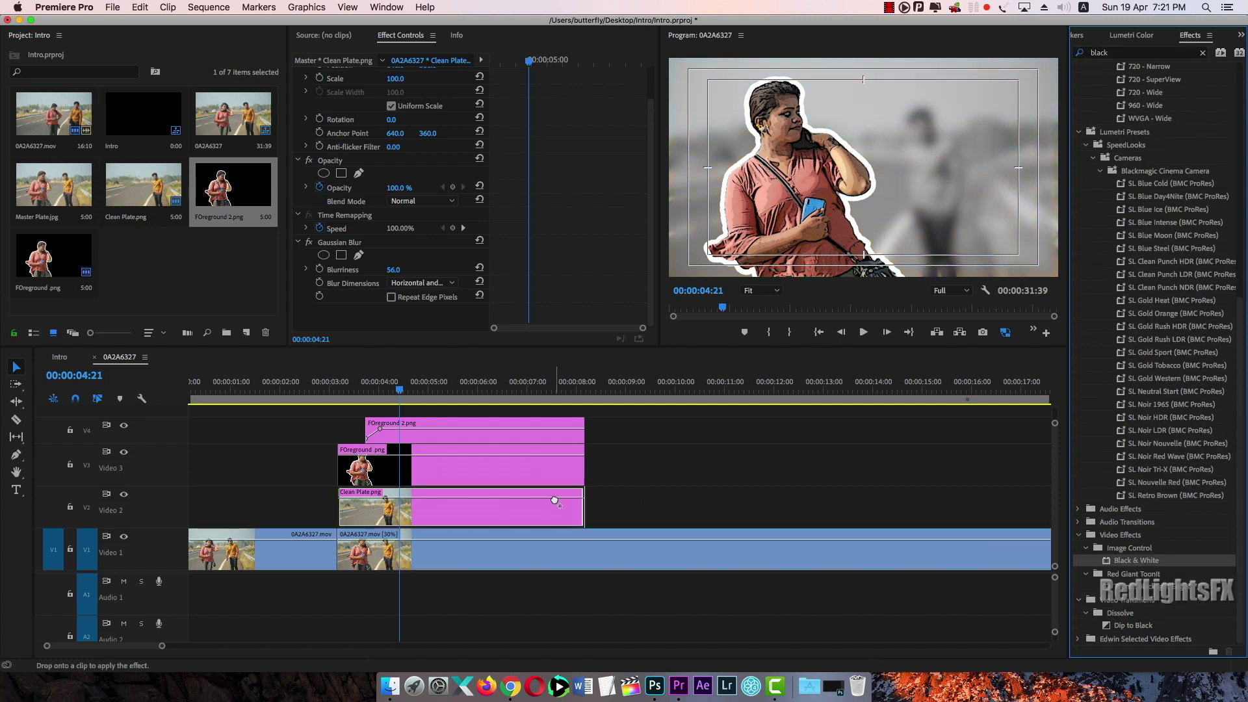
Step: Move the 30% speed 0A2A6327.mov clip on Video 1 back to the end of the Clean Plate.png clip
{"action": "left_click_drag", "start_coordinate": [402, 393], "coordinate": [334, 392]}
{"action": "left_click_drag", "start_coordinate": [358, 556], "coordinate": [624, 554]}
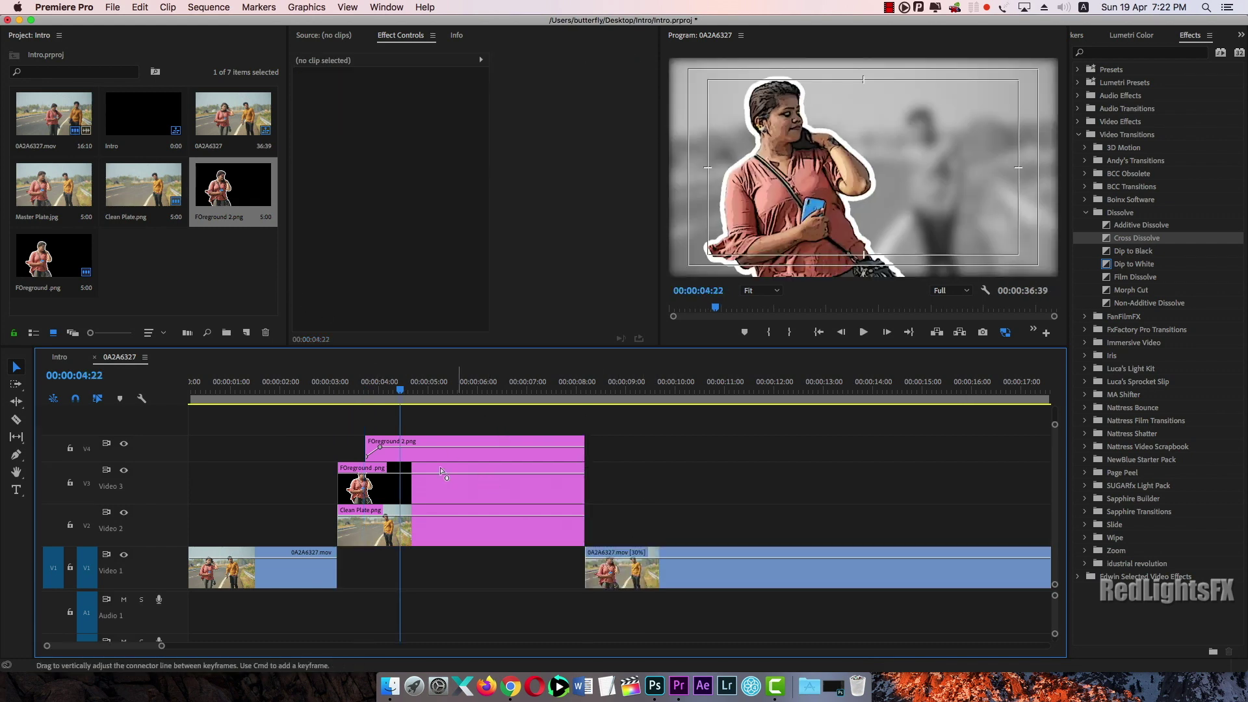
Step: Create an adjustment layer and place it on V5 above all clips, spanning from the sequence start to the end of the Clean Plate.png clip
{"action": "left_click", "coordinate": [247, 332]}
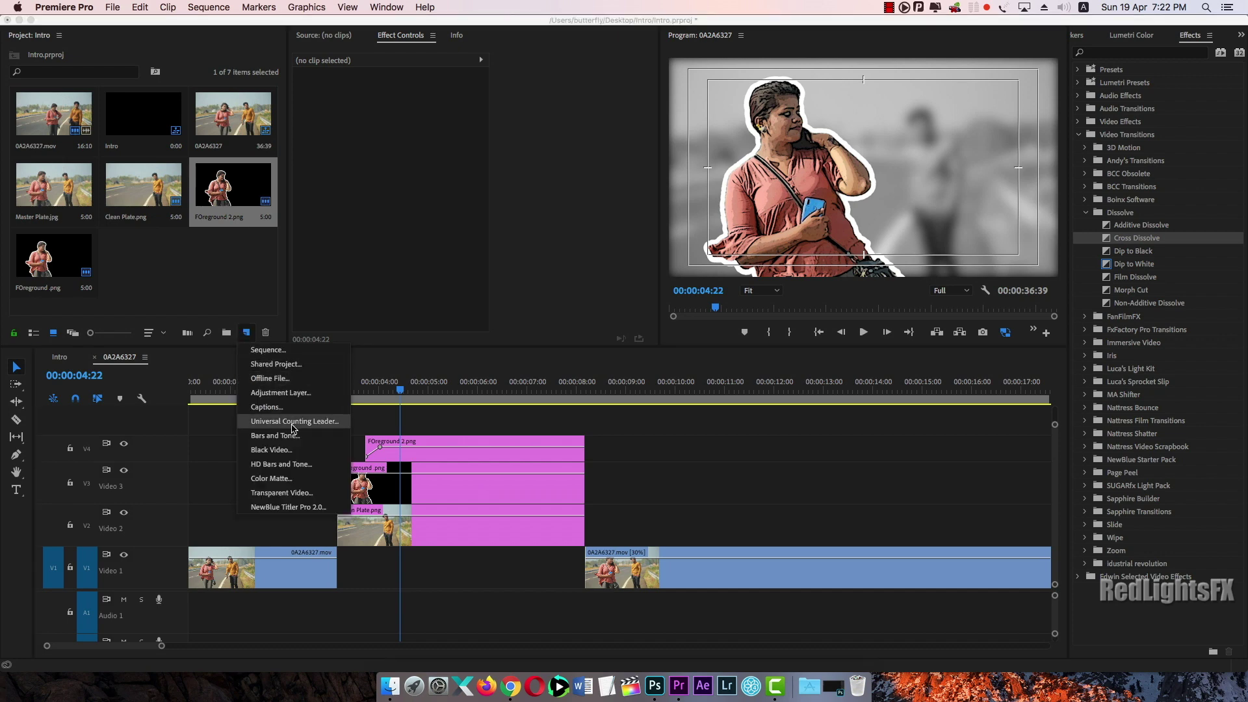
{"action": "left_click", "coordinate": [290, 392]}
{"action": "left_click", "coordinate": [705, 395]}
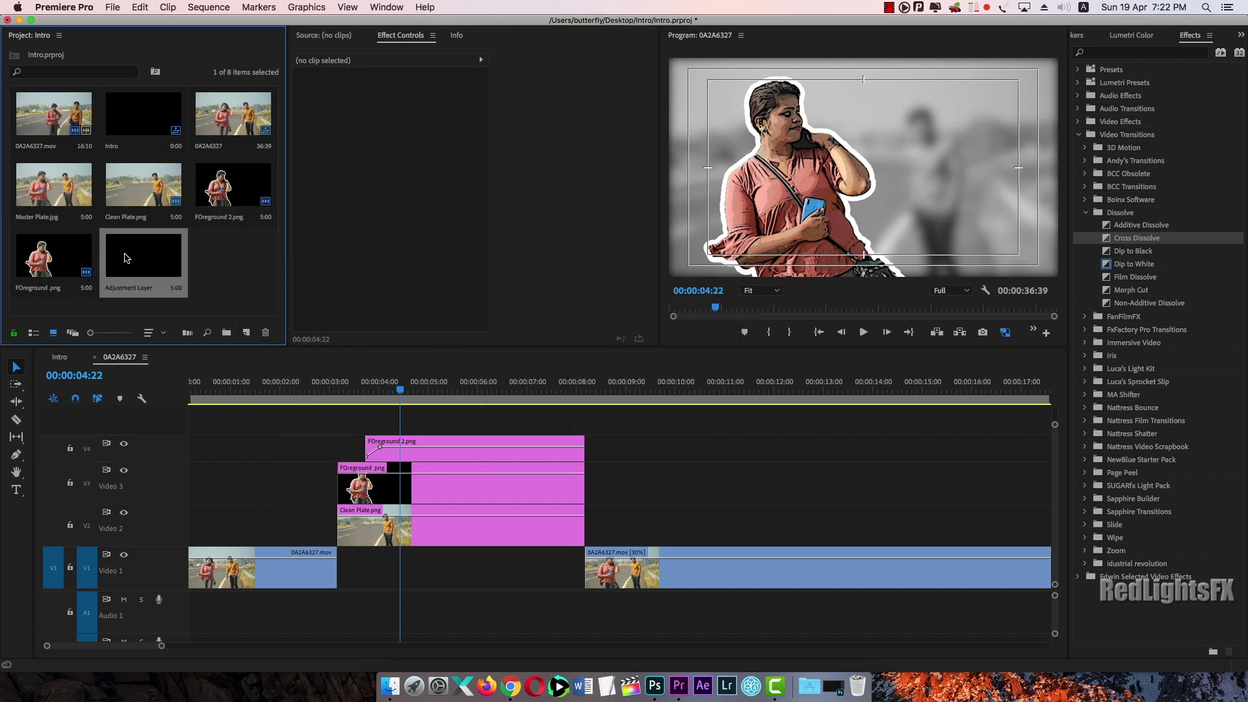
{"action": "left_click_drag", "start_coordinate": [127, 258], "coordinate": [380, 431]}
{"action": "key", "text": "minus"}
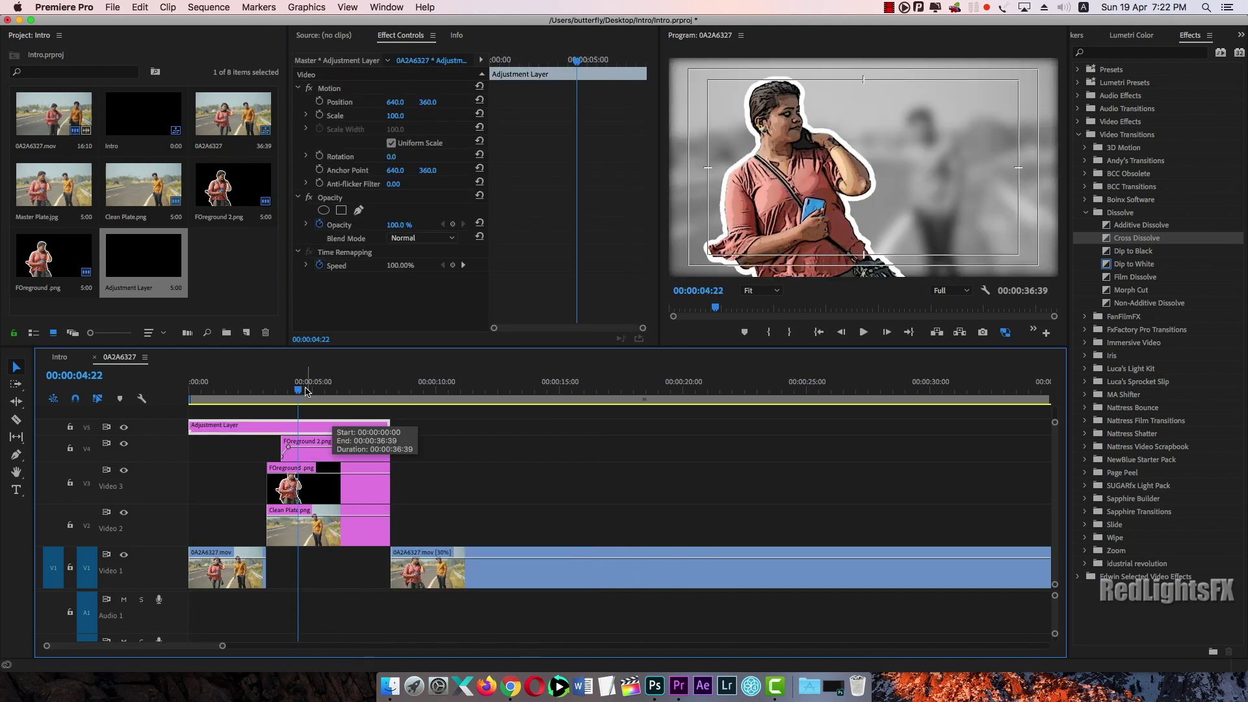
Step: Find the Crop effect and apply it to the adjustment layer on V5
{"action": "mouse_move", "coordinate": [296, 390]}
{"action": "left_mouse_down"}
{"action": "mouse_move", "coordinate": [268, 391]}
{"action": "mouse_move", "coordinate": [281, 391]}
{"action": "left_mouse_up"}
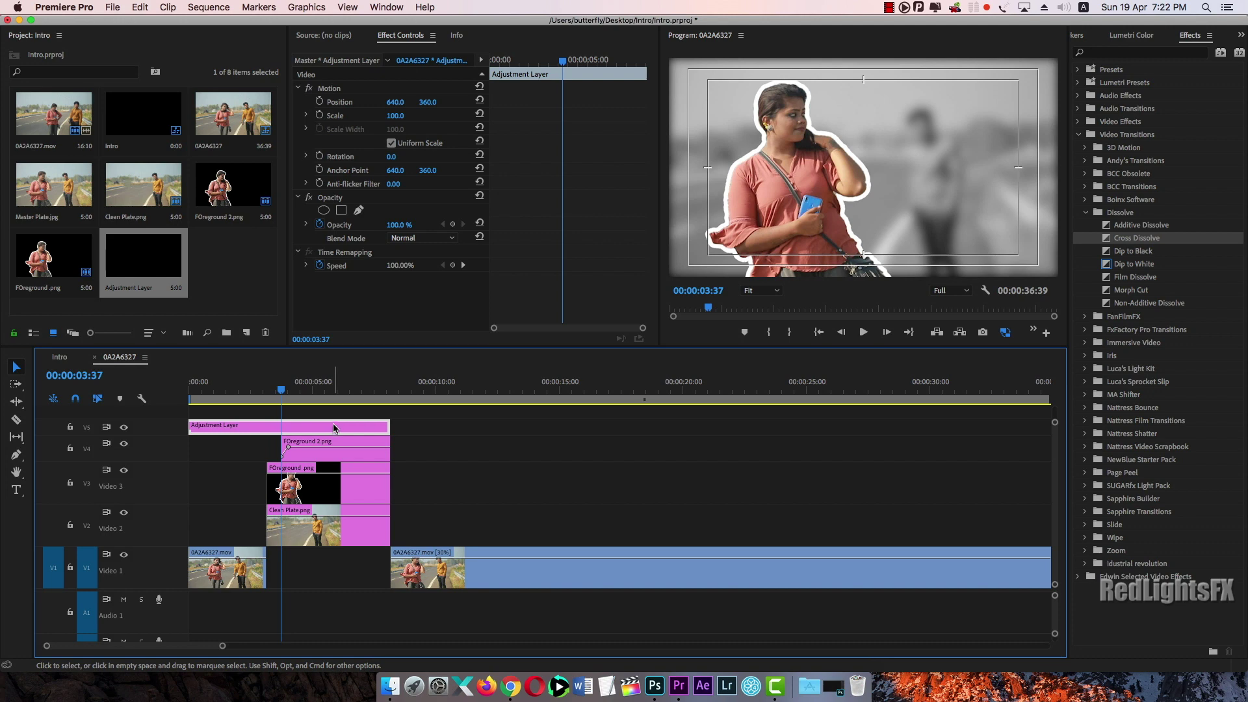
{"action": "left_click", "coordinate": [1135, 52]}
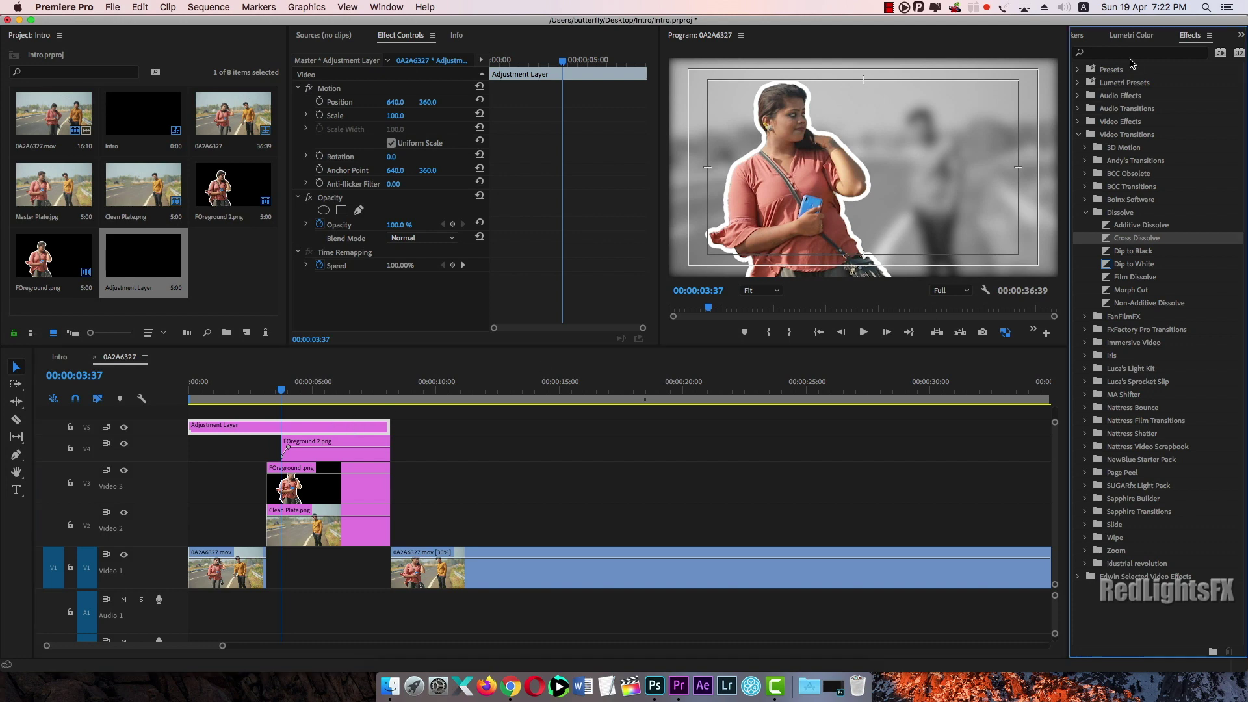
{"action": "type", "text": "crop"}
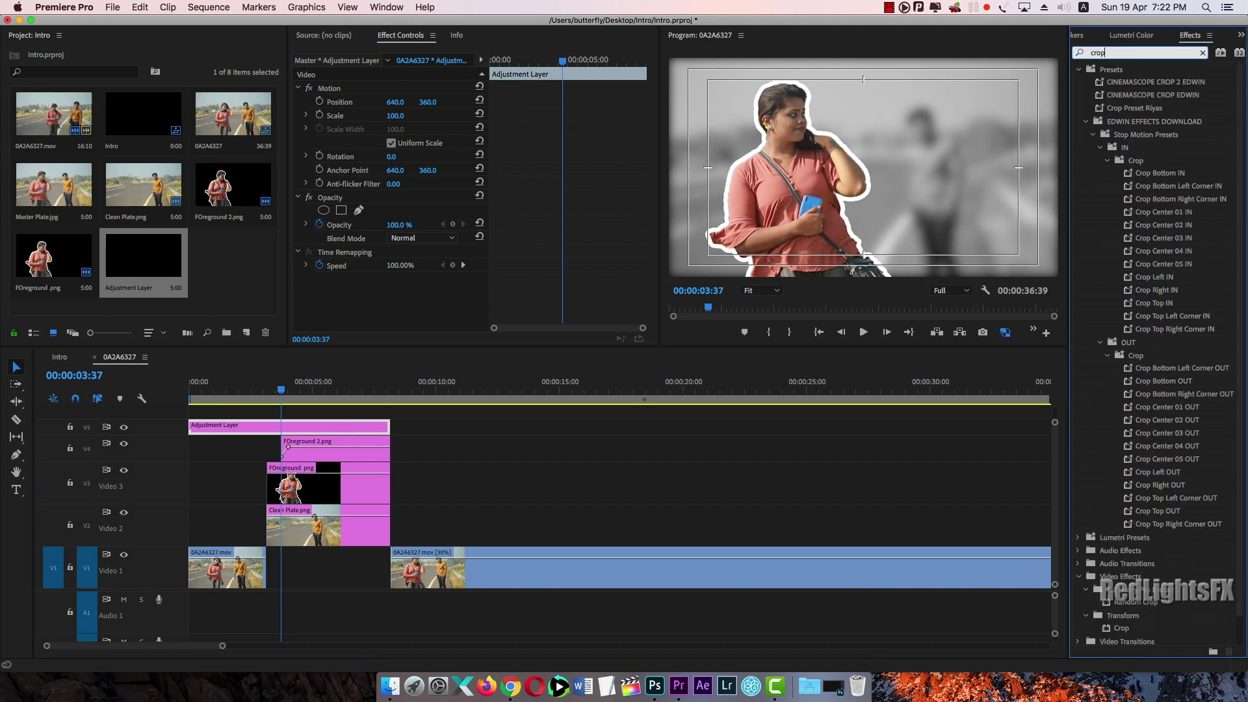
{"action": "left_click_drag", "start_coordinate": [1129, 628], "coordinate": [349, 424]}
Step: Set the adjustment layer's Crop values to 18% for both Top and Bottom
{"action": "scroll", "coordinate": [446, 269], "scroll_direction": "down", "scroll_amount": 3}
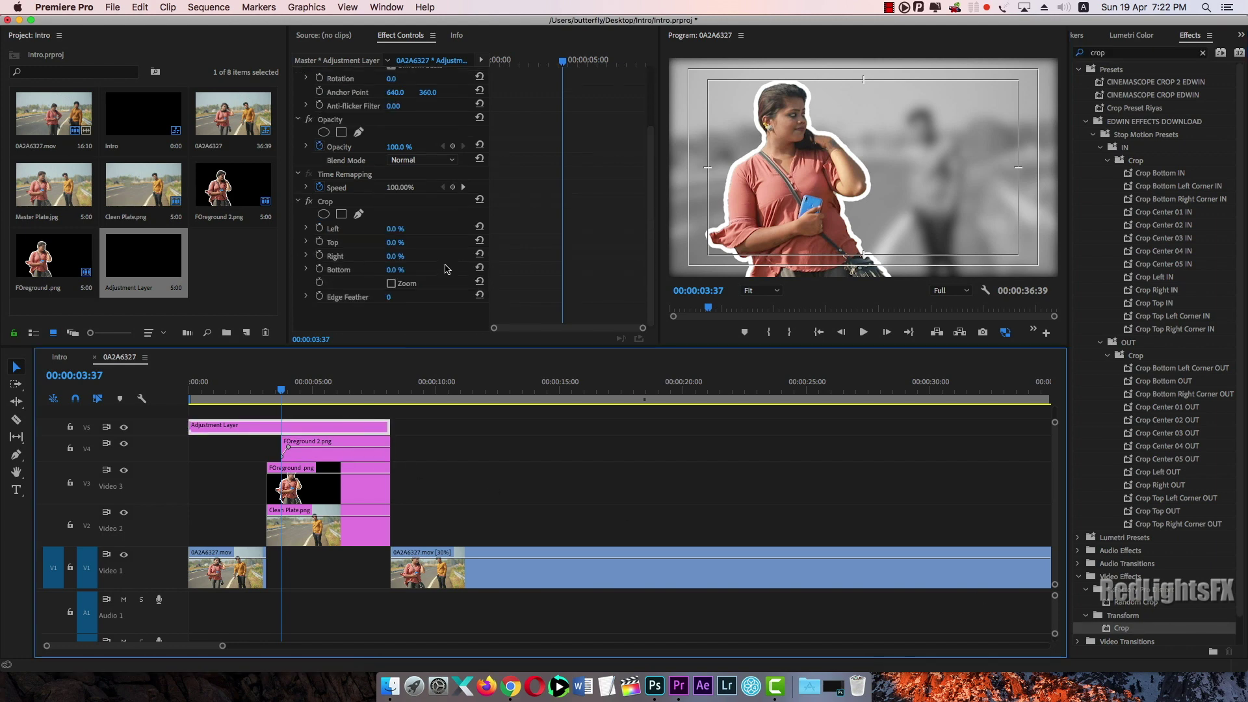
{"action": "left_click", "coordinate": [395, 242]}
{"action": "type", "text": "18"}
{"action": "key", "text": "Return"}
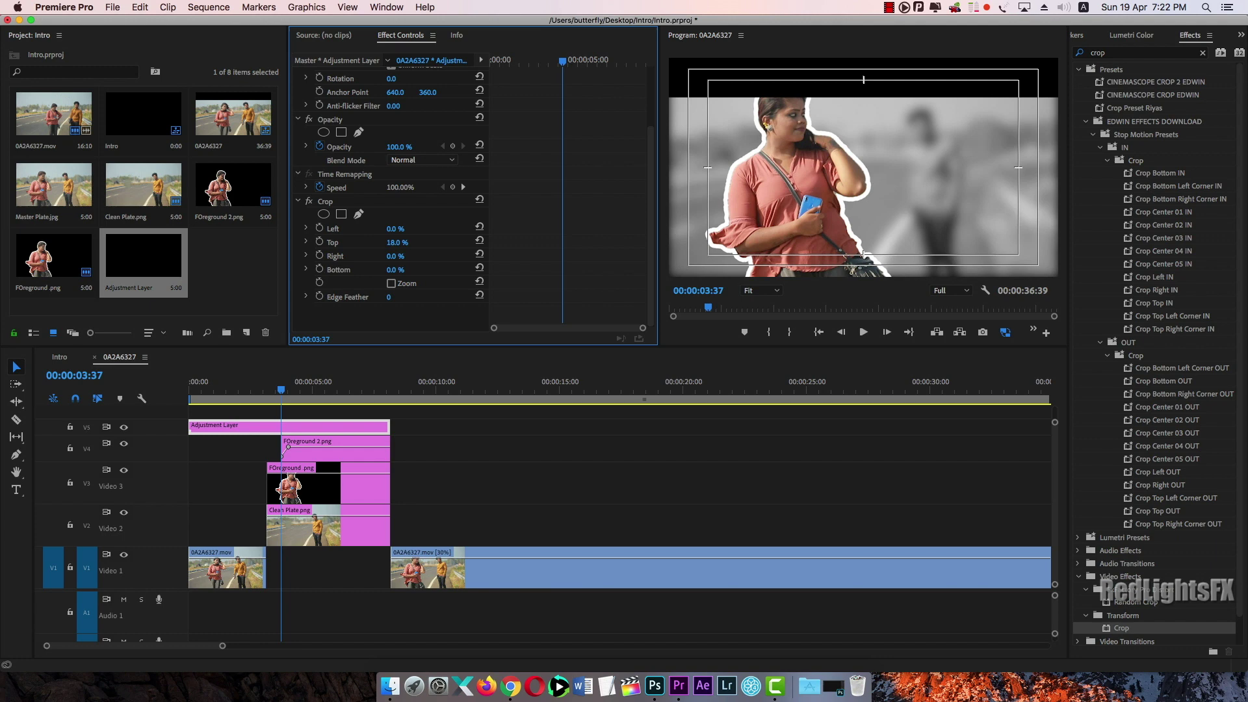
{"action": "left_click", "coordinate": [398, 270]}
{"action": "type", "text": "18"}
{"action": "key", "text": "Return"}
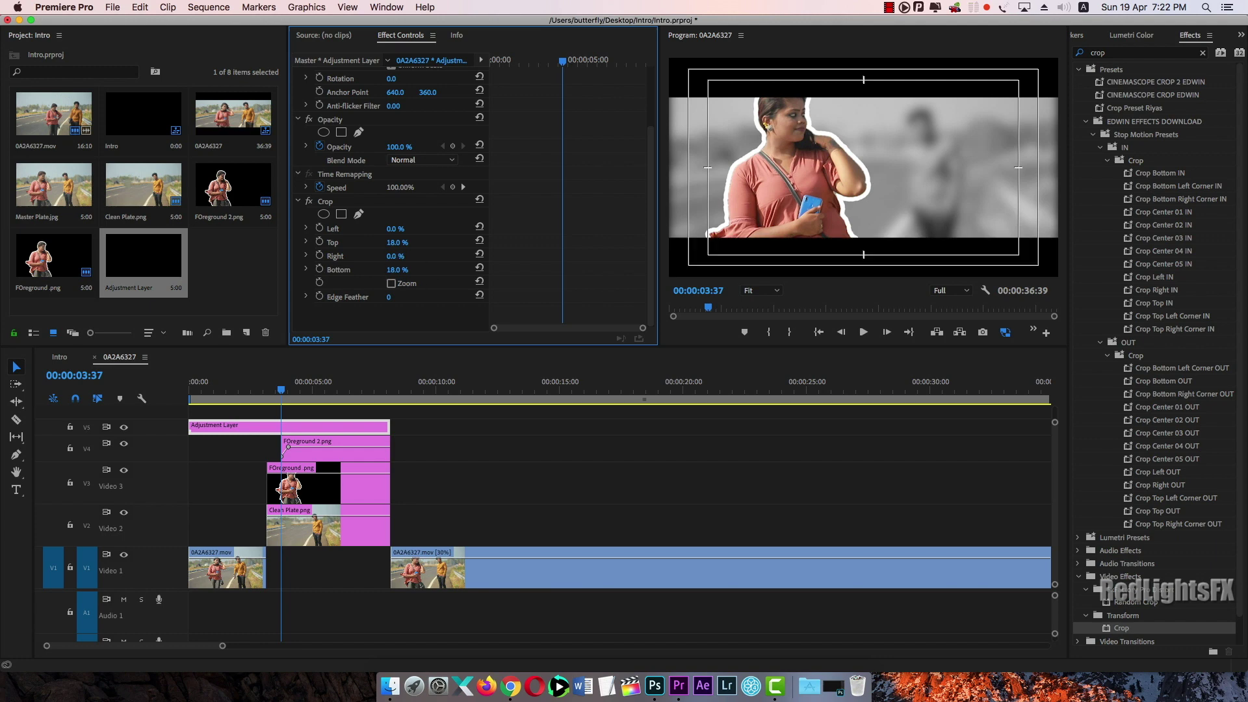
Step: Set the adjustment layer's Crop to 15% Top and 15% Bottom for the letterbox bars, leaving the clip deselected
{"action": "left_click", "coordinate": [406, 243]}
{"action": "type", "text": "15"}
{"action": "key", "text": "Return"}
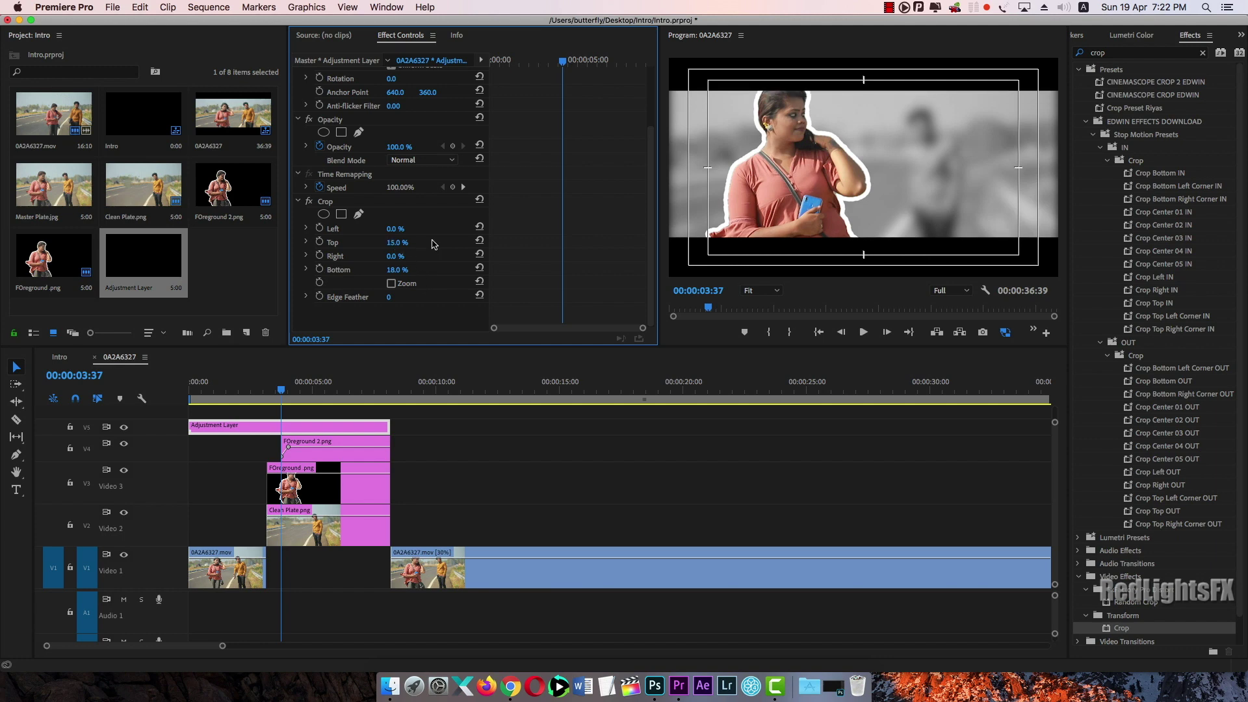
{"action": "left_click", "coordinate": [403, 270]}
{"action": "type", "text": "15"}
{"action": "key", "text": "Return"}
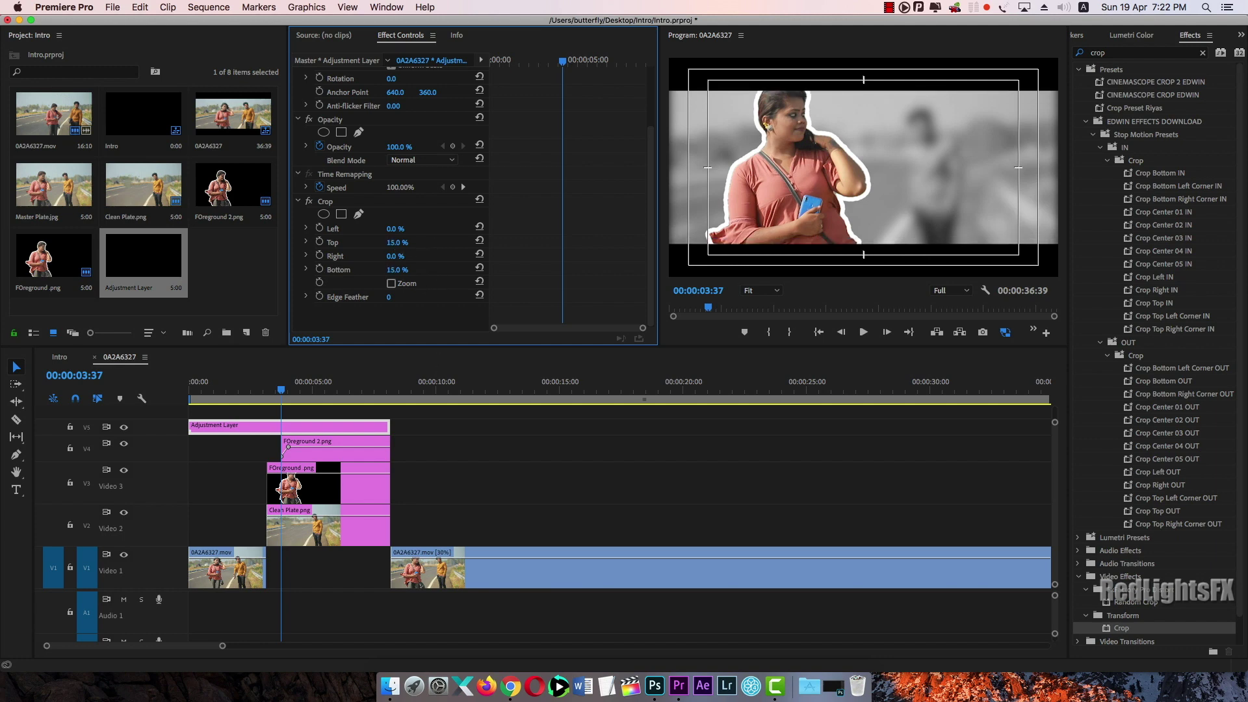
{"action": "left_click", "coordinate": [454, 480]}
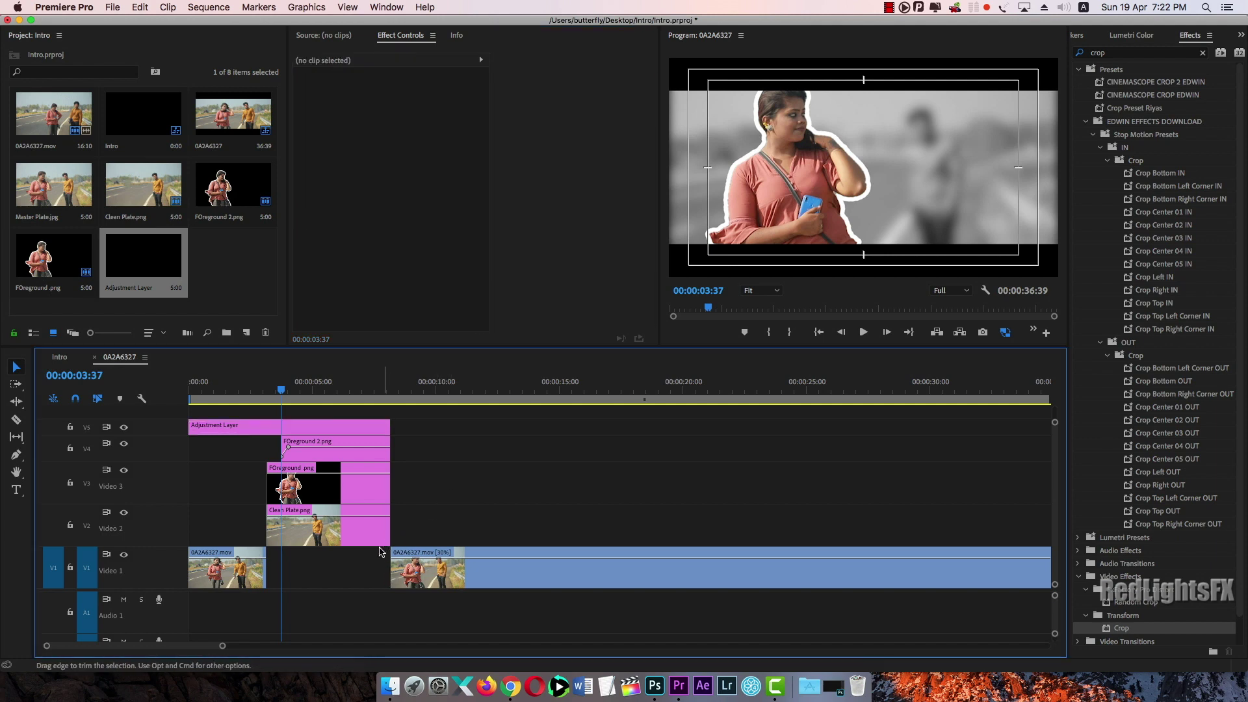
Step: Play the sequence from just before the freeze frame to preview the letterboxed transition
{"action": "left_click", "coordinate": [257, 390]}
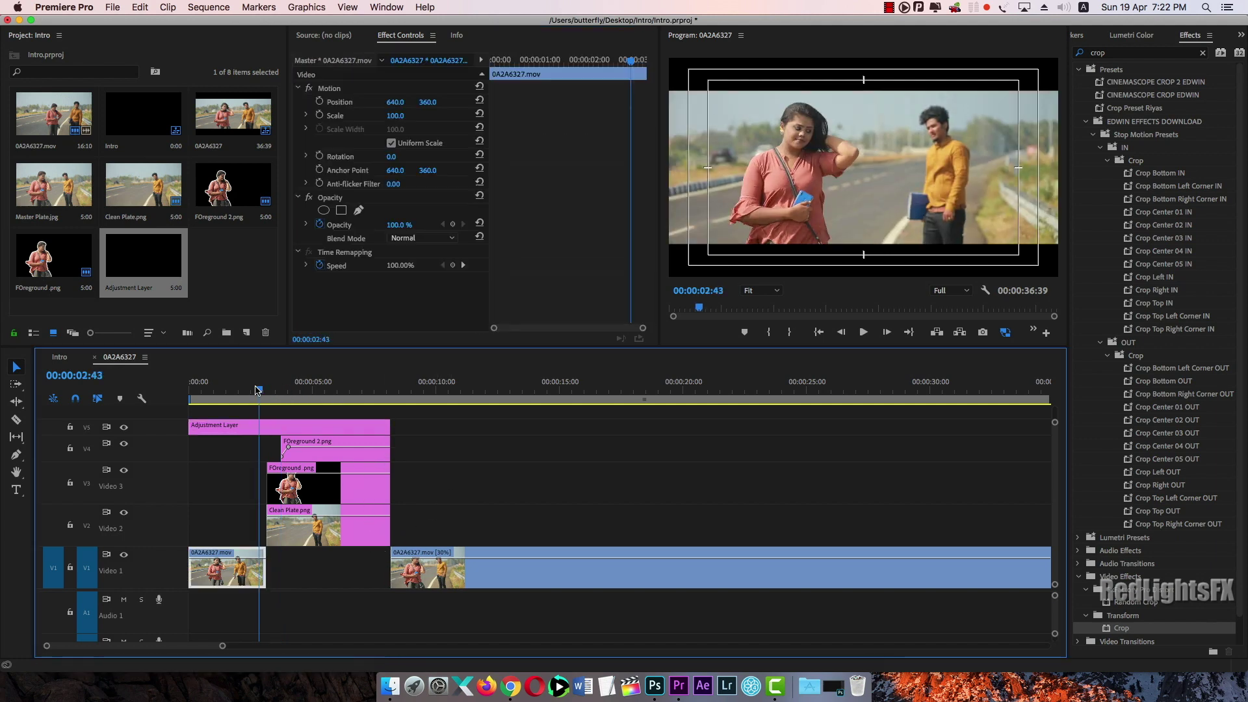
{"action": "key", "text": "space"}
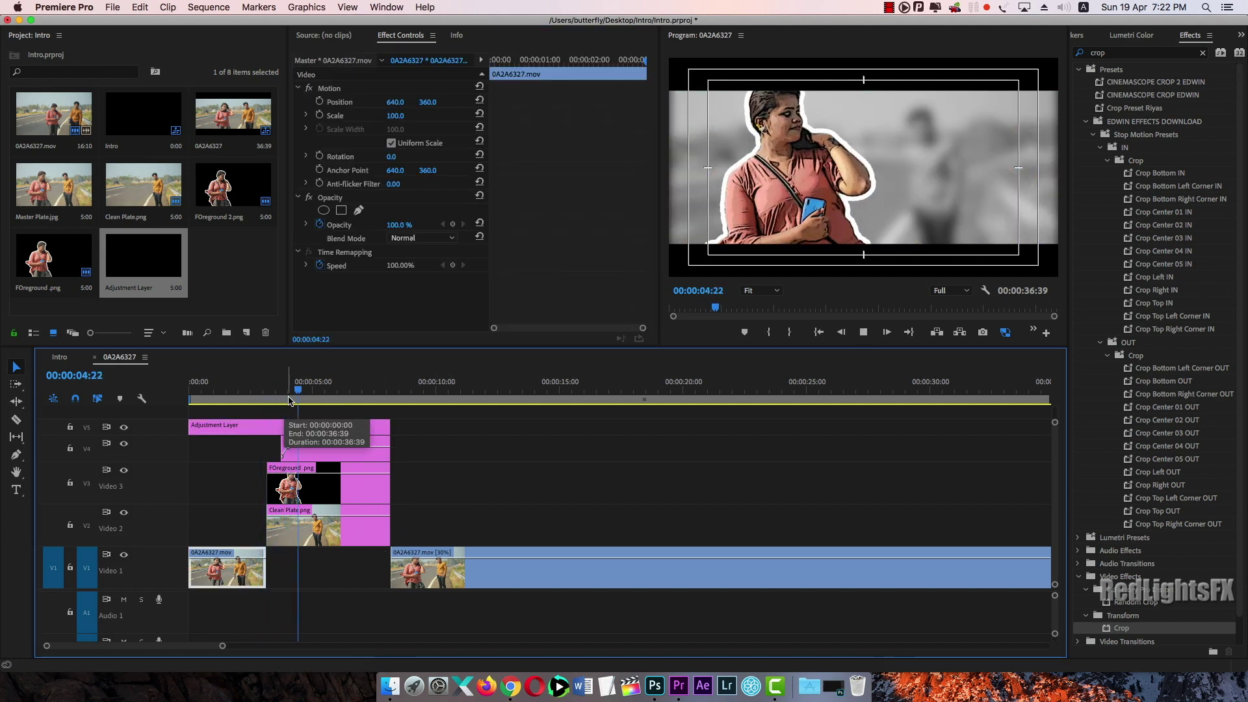
{"action": "key", "text": "space"}
Step: Create a new legacy title with the default settings and move its window so the properties are fully in view
{"action": "left_click", "coordinate": [248, 295]}
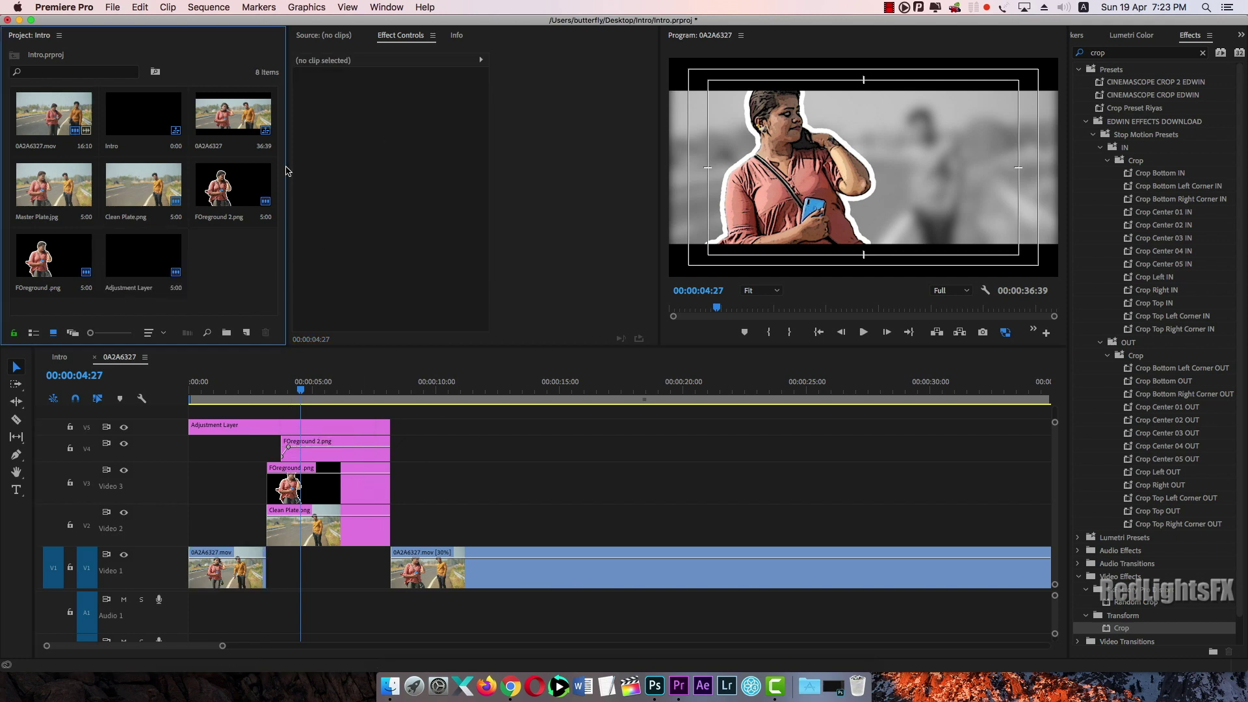
{"action": "left_click", "coordinate": [110, 9]}
{"action": "mouse_move", "coordinate": [121, 24]}
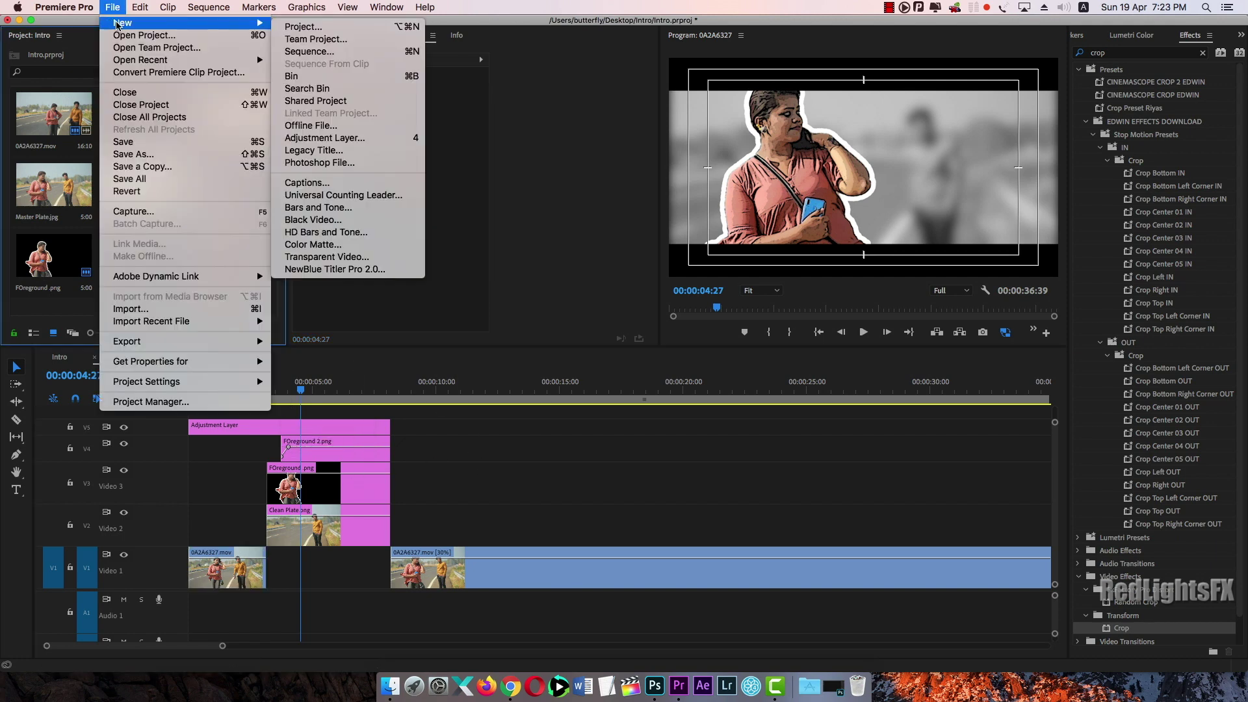
{"action": "left_click", "coordinate": [338, 152]}
{"action": "left_click", "coordinate": [704, 410]}
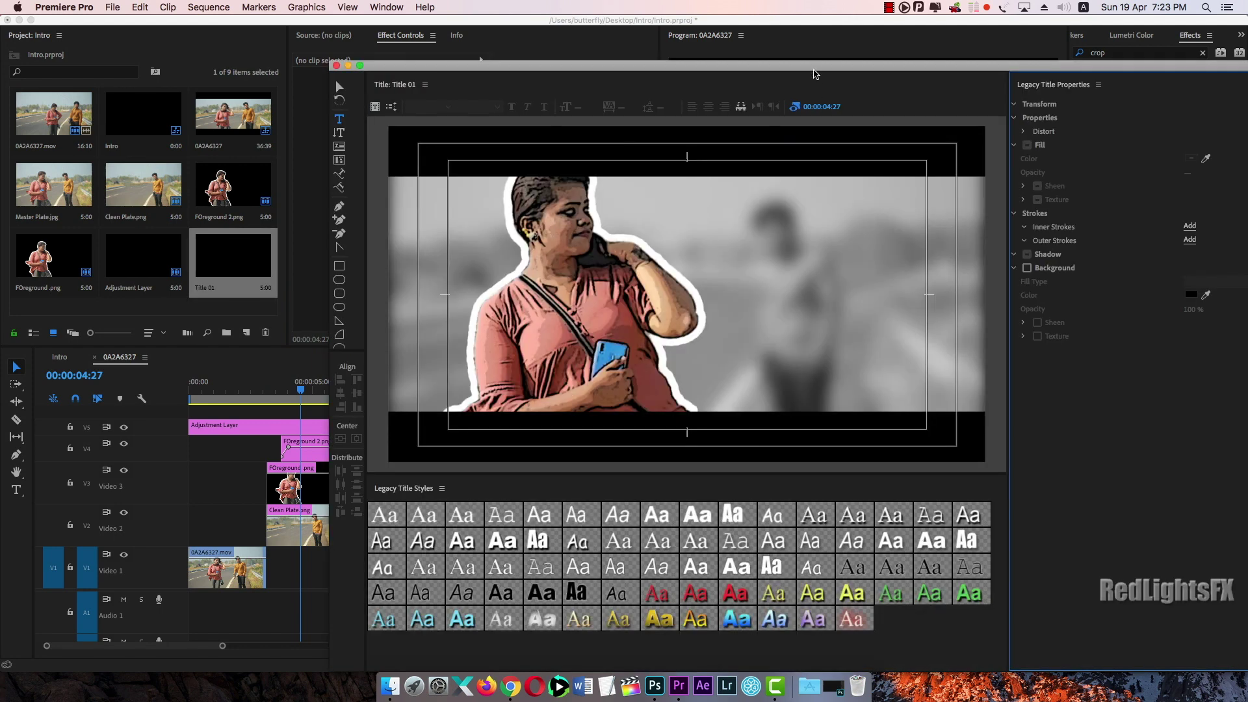
{"action": "left_click_drag", "start_coordinate": [815, 69], "coordinate": [536, 70]}
Step: Add the character's name in capitals as a text line beside the woman's cutout
{"action": "left_click", "coordinate": [463, 287]}
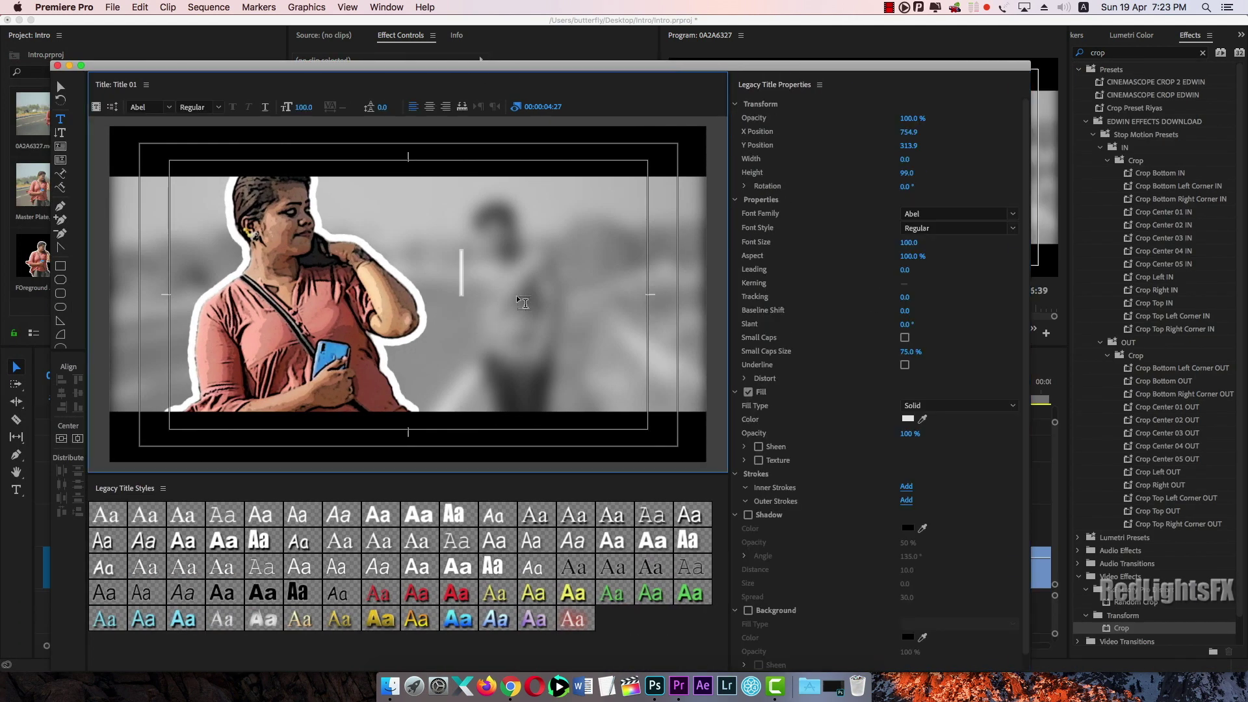
{"action": "type", "text": "ANU"}
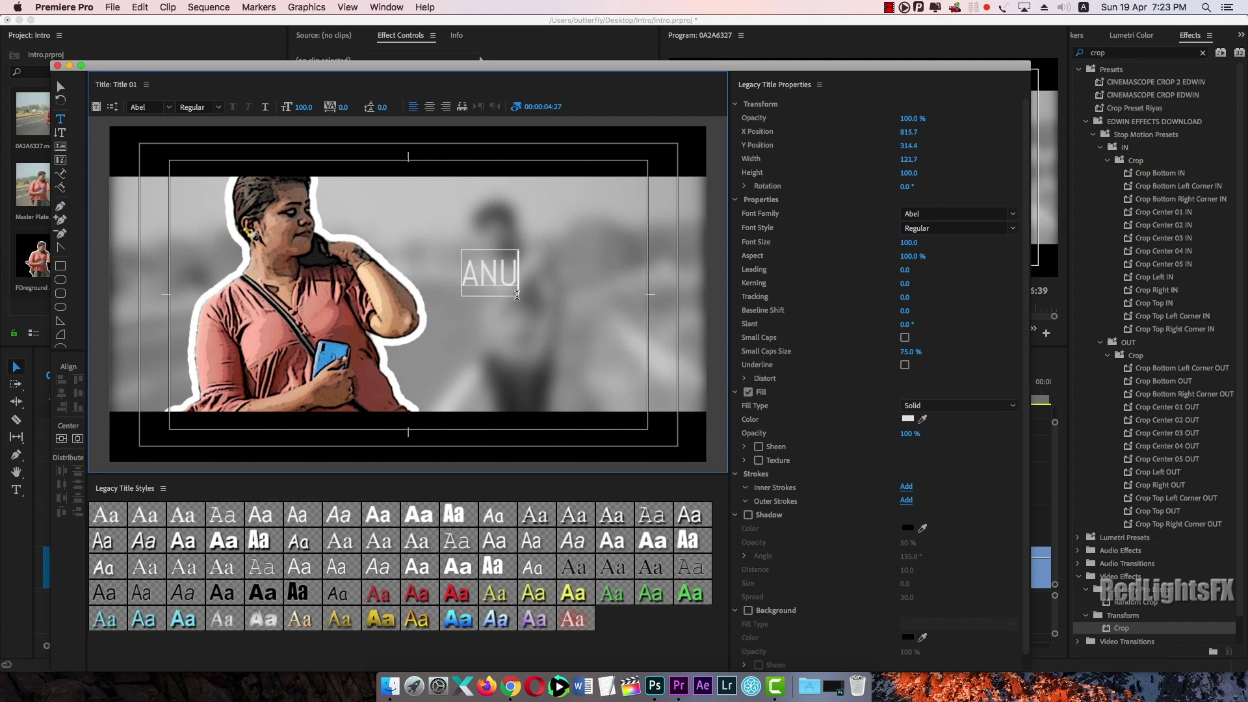
{"action": "type", "text": "SHA"}
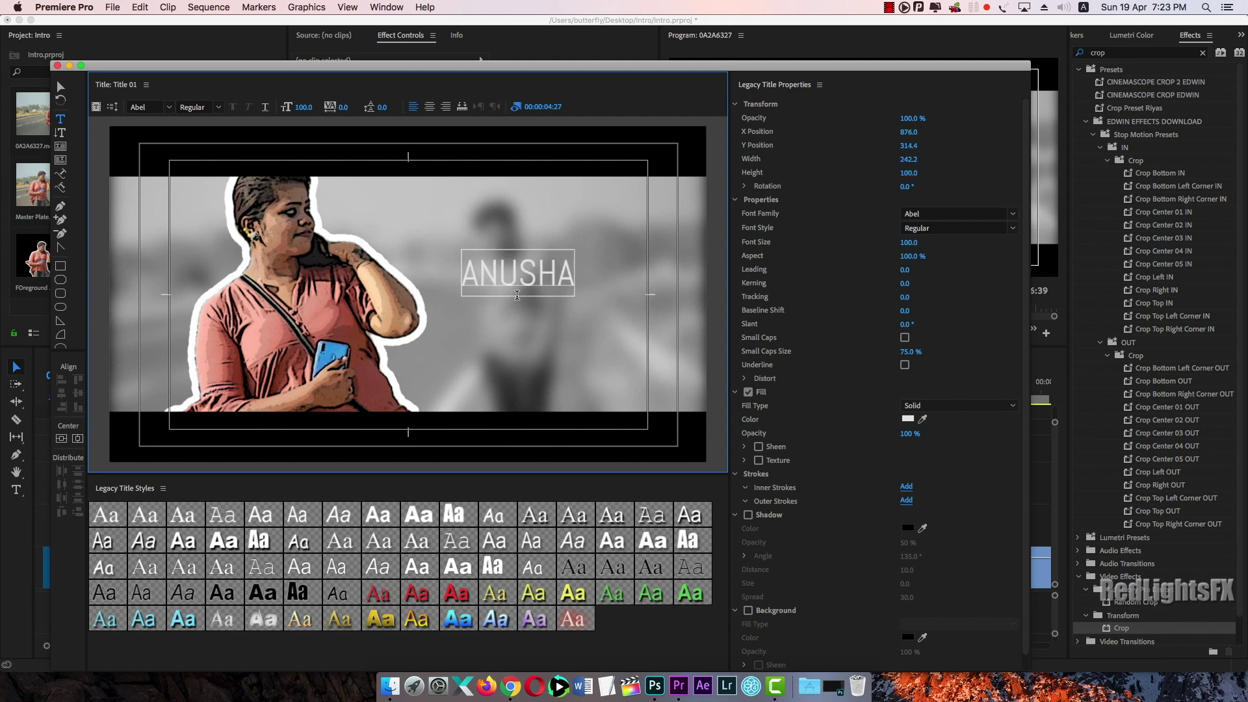
{"action": "type", "text": "v"}
Step: Apply the white shadowed Impact style to the name and enlarge it to font size 149 in the lower part of the picture
{"action": "left_click", "coordinate": [259, 540]}
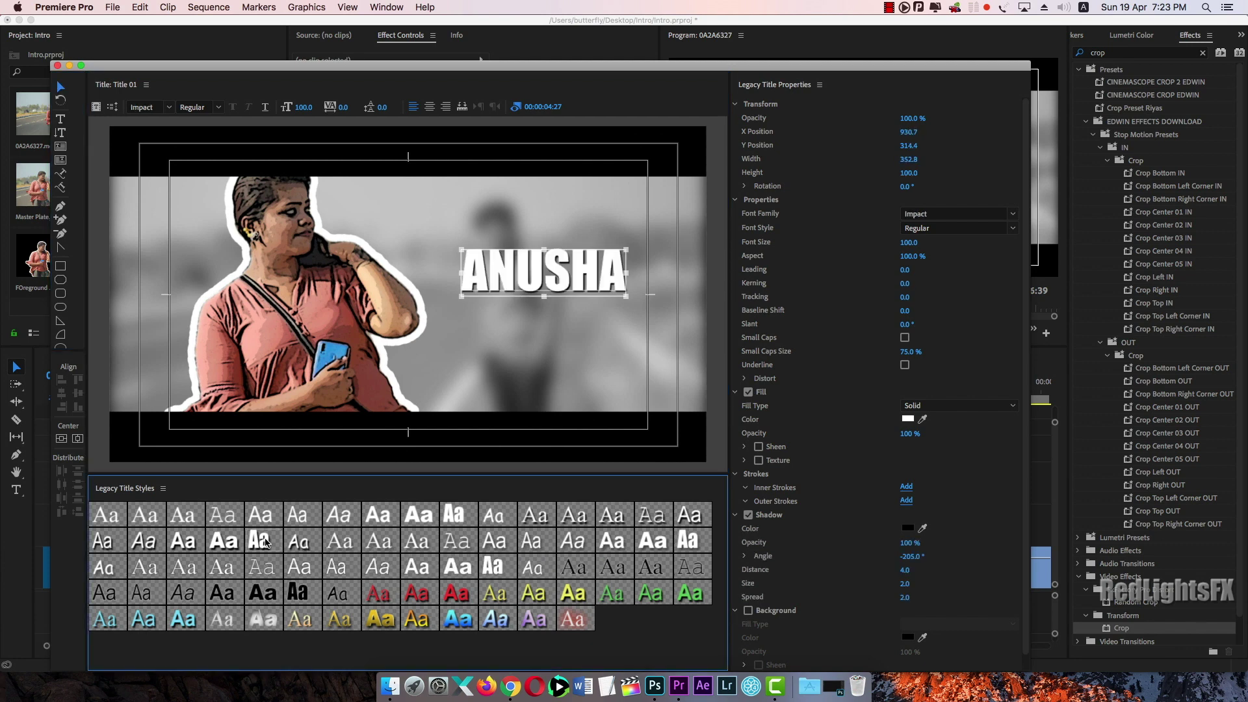
{"action": "left_click_drag", "start_coordinate": [589, 280], "coordinate": [572, 379]}
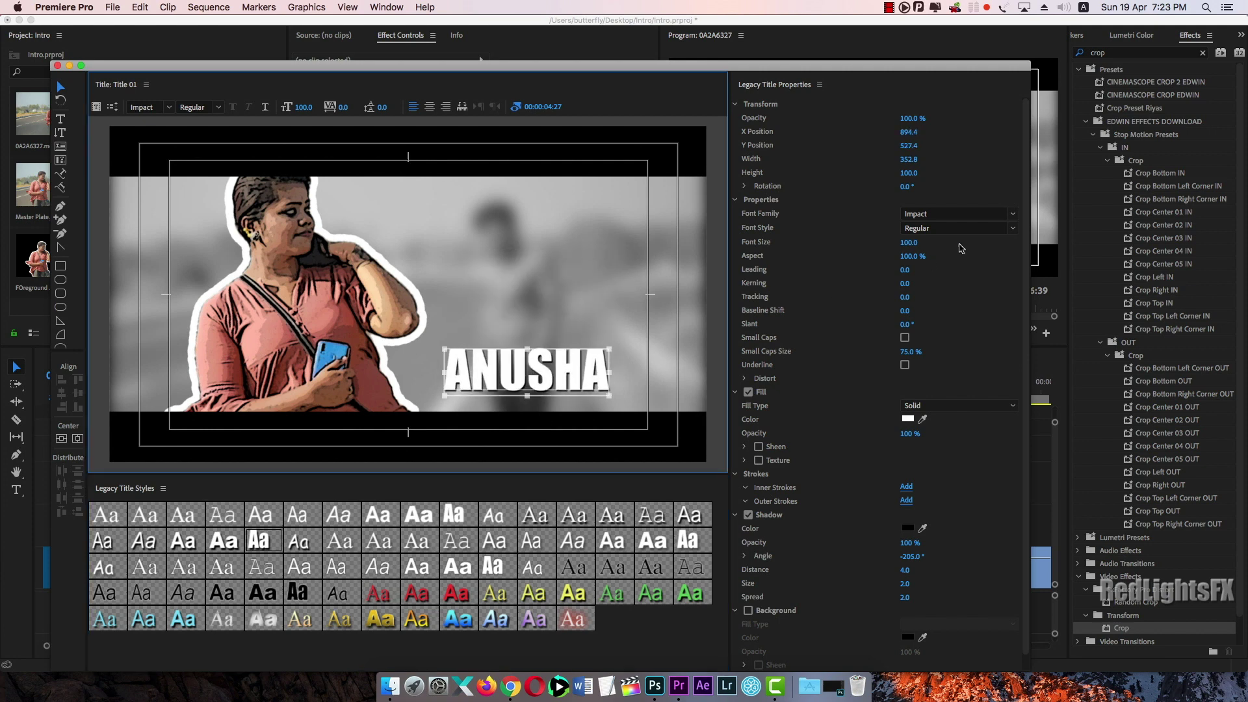
{"action": "left_click_drag", "start_coordinate": [909, 247], "coordinate": [940, 246]}
Step: Duplicate the name text above the original and replace the copy's wording with "A LITTLE GIRL"
{"action": "left_click_drag", "start_coordinate": [632, 364], "coordinate": [615, 277]}
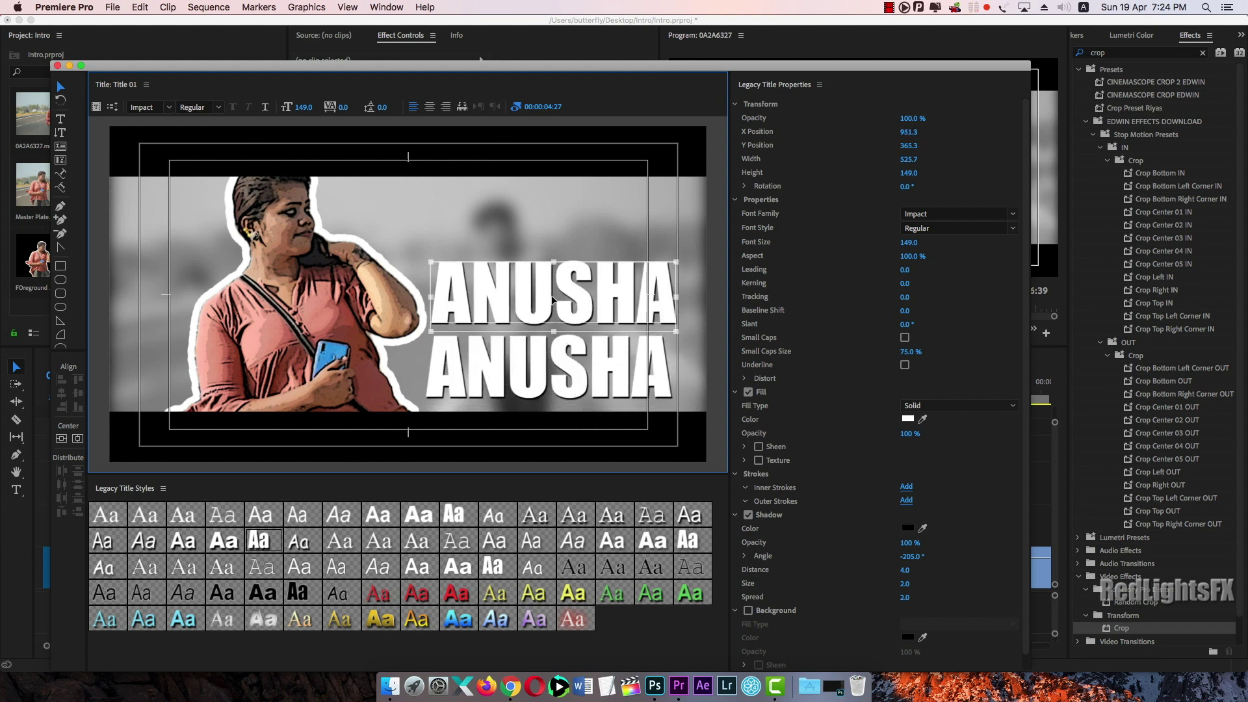
{"action": "double_click", "coordinate": [551, 299]}
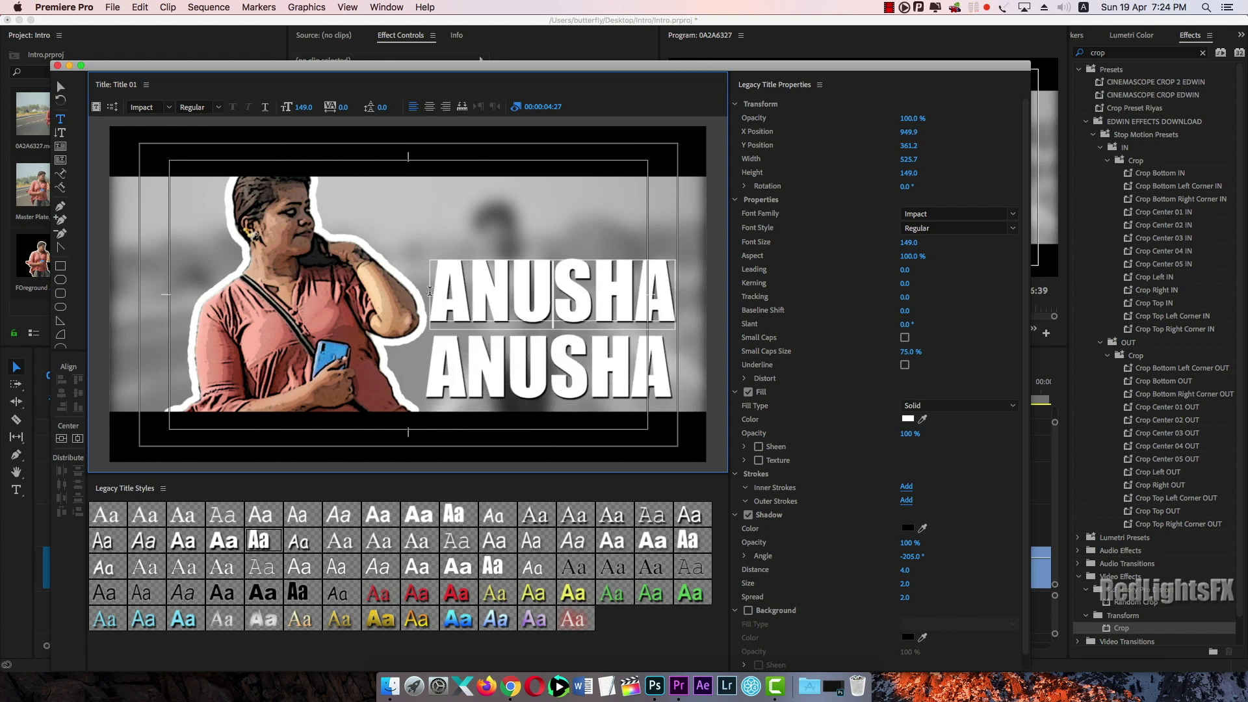
{"action": "left_click_drag", "start_coordinate": [427, 290], "coordinate": [740, 301]}
{"action": "type", "text": "A L"}
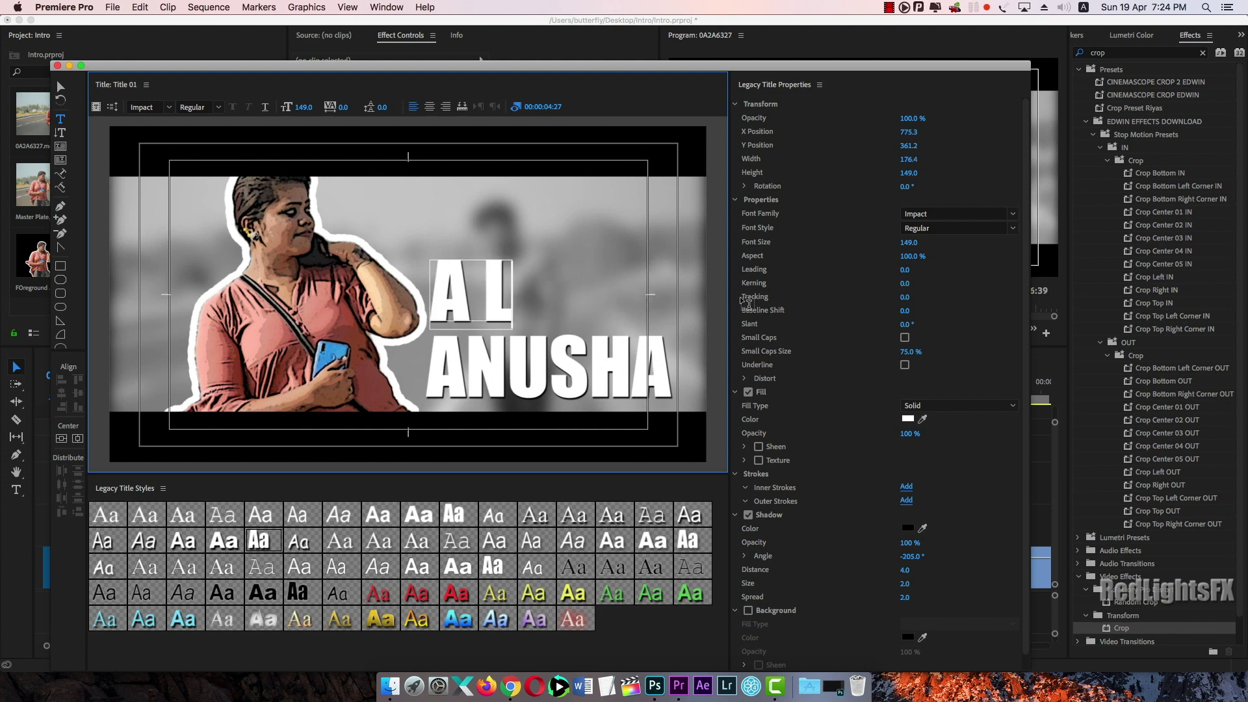
{"action": "type", "text": "IT"}
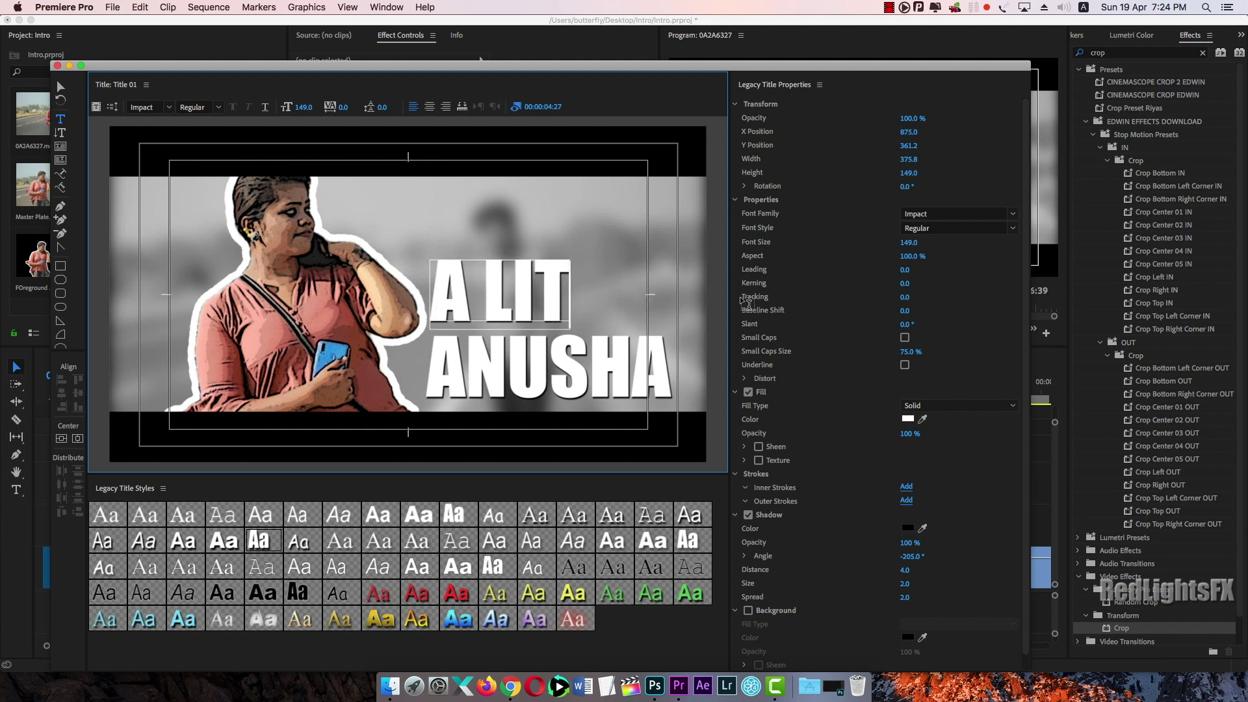
{"action": "type", "text": "TLE G"}
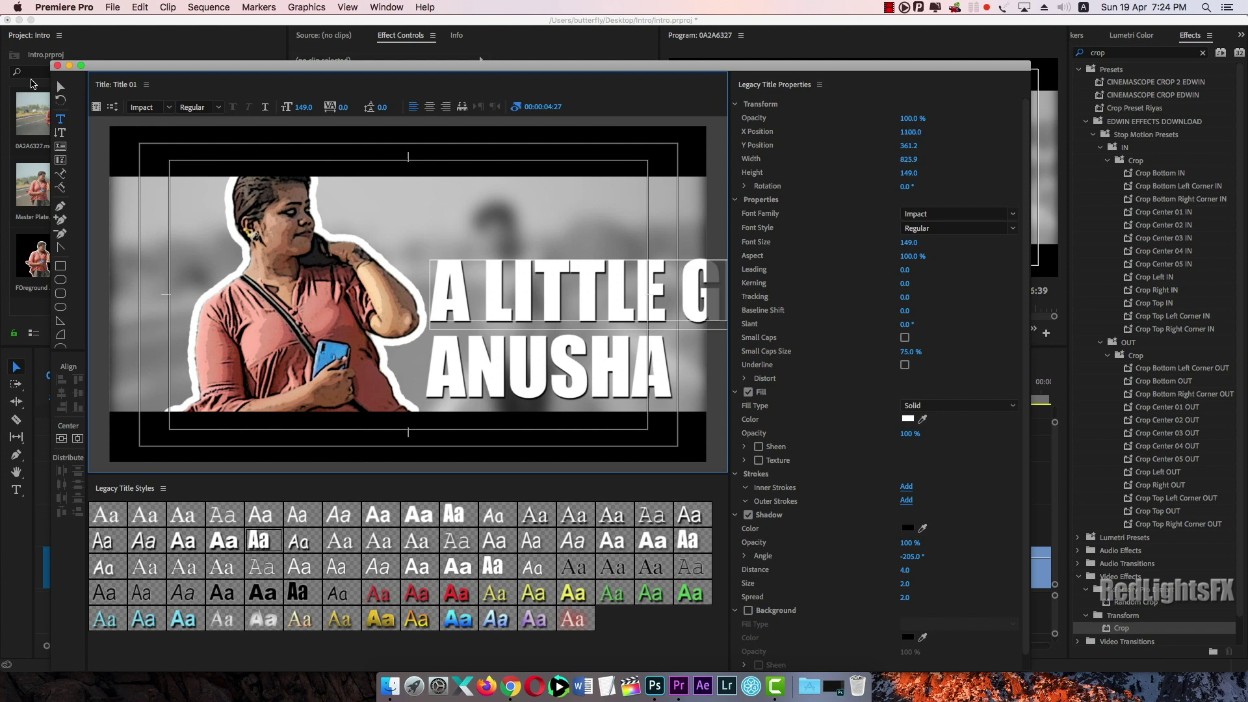
Step: Shrink the "A LITTLE GIRL" line to font size 65 and move it directly above the name
{"action": "left_click", "coordinate": [61, 86]}
{"action": "left_click_drag", "start_coordinate": [912, 243], "coordinate": [865, 243]}
{"action": "left_click_drag", "start_coordinate": [598, 286], "coordinate": [604, 323]}
{"action": "left_click_drag", "start_coordinate": [907, 243], "coordinate": [903, 242]}
{"action": "left_click_drag", "start_coordinate": [561, 317], "coordinate": [580, 319]}
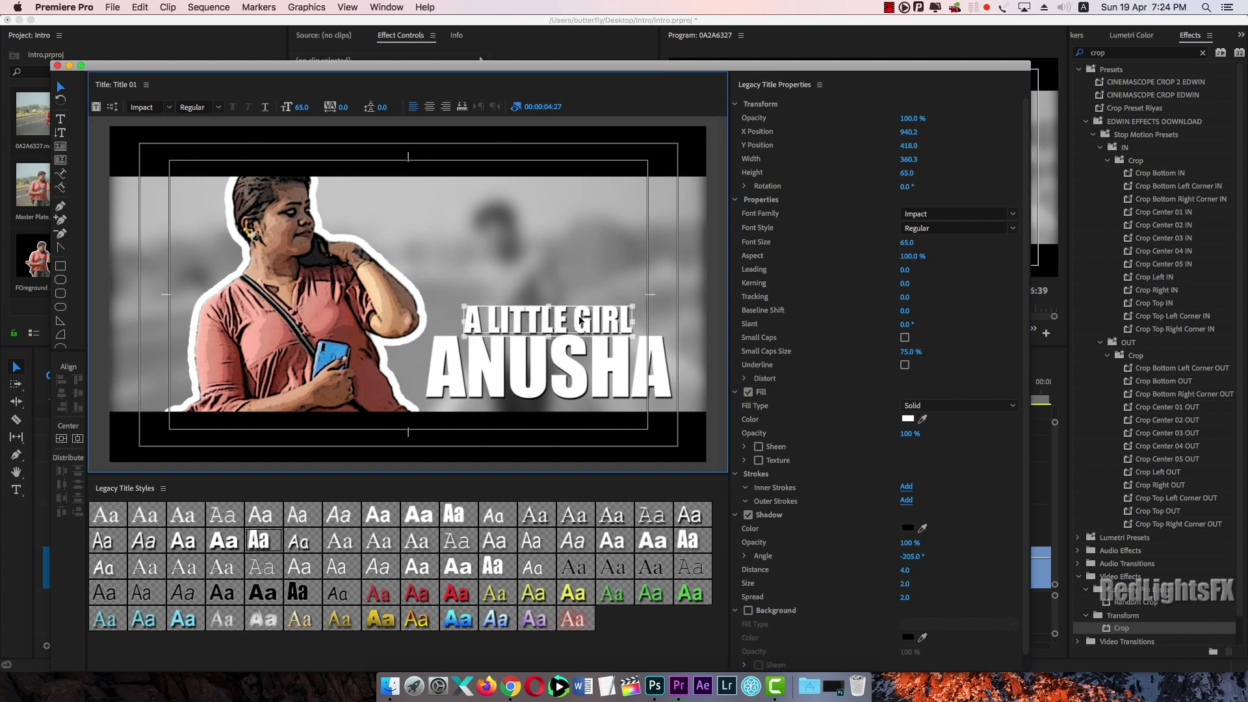
Step: Set the "A LITTLE GIRL" line to font size 63 centred above the name, and save the project
{"action": "left_click", "coordinate": [920, 244]}
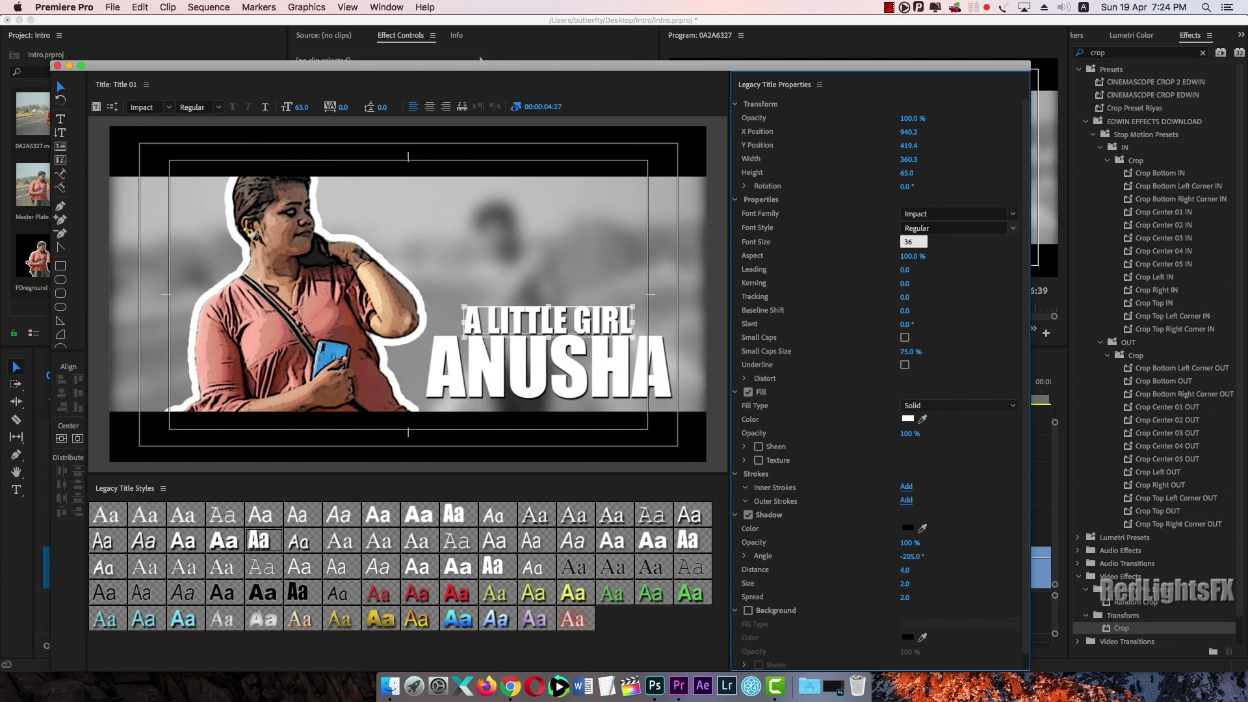
{"action": "type", "text": "63"}
{"action": "key", "text": "Return"}
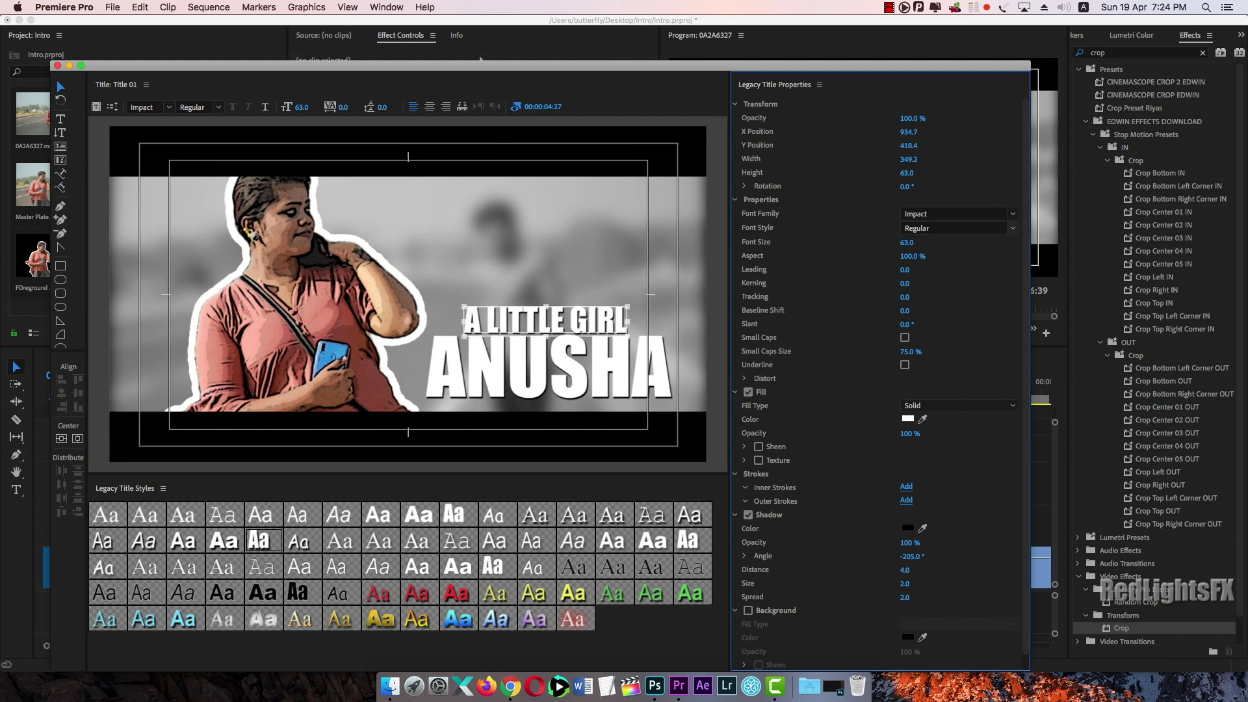
{"action": "left_click_drag", "start_coordinate": [576, 317], "coordinate": [581, 316]}
{"action": "left_click", "coordinate": [607, 273]}
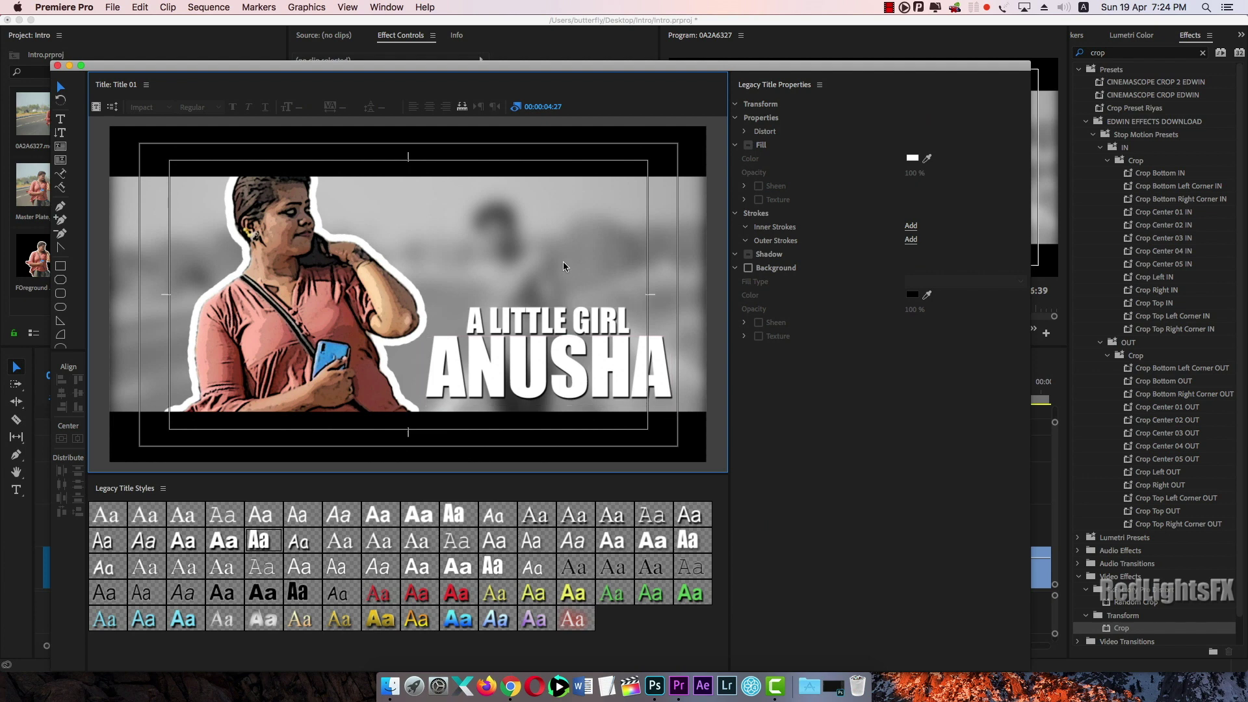
{"action": "key", "text": "super+s"}
Step: Fill the "A LITTLE GIRL" line with the salmon colour sampled from the woman's shirt
{"action": "left_click", "coordinate": [611, 321]}
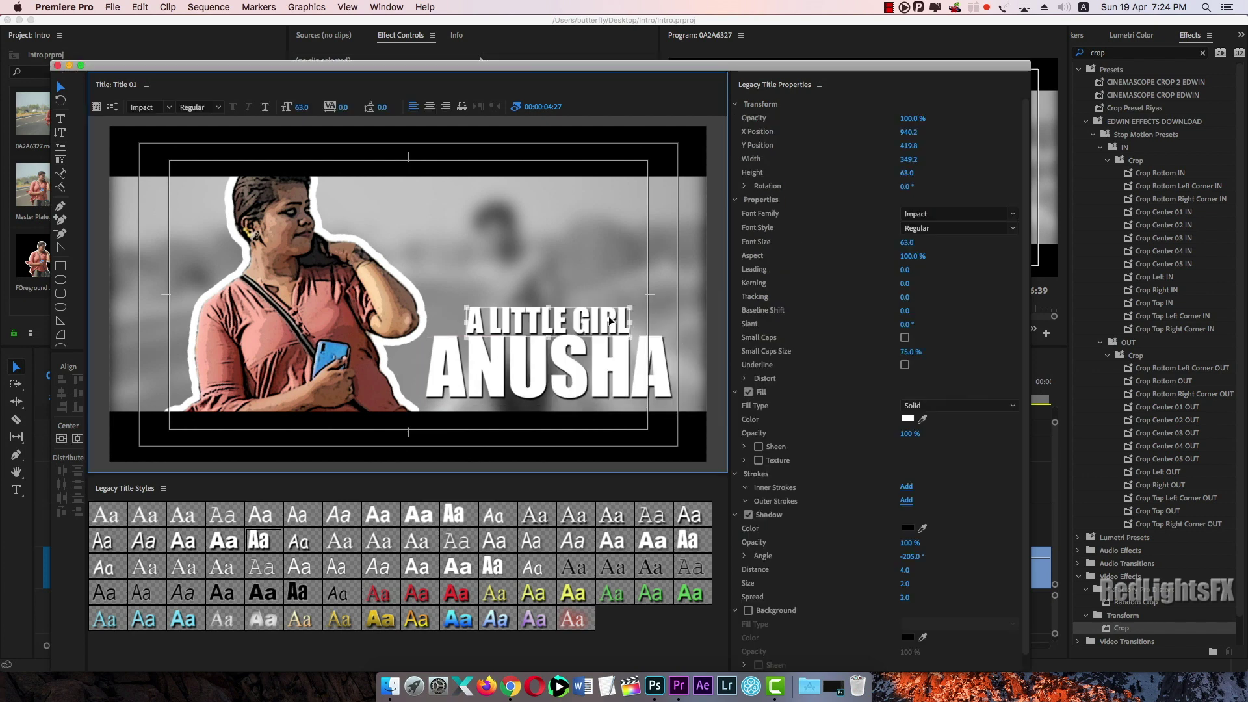
{"action": "left_click", "coordinate": [923, 419]}
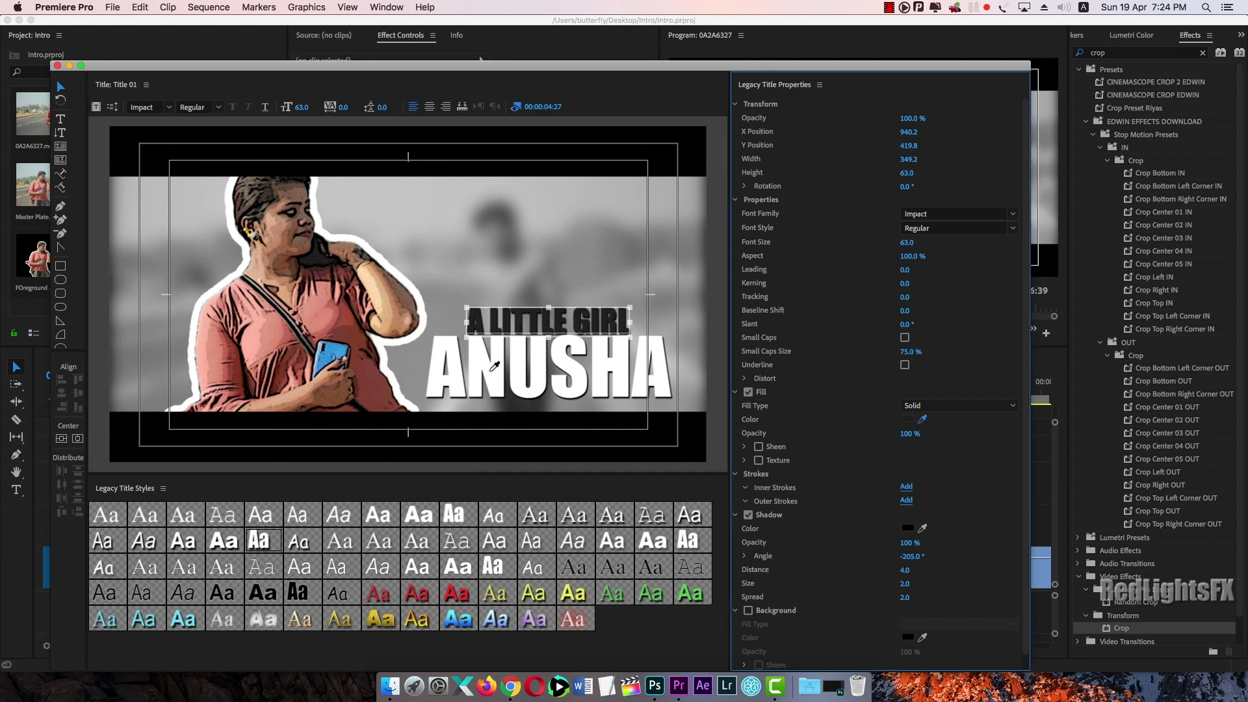
{"action": "left_click", "coordinate": [333, 317]}
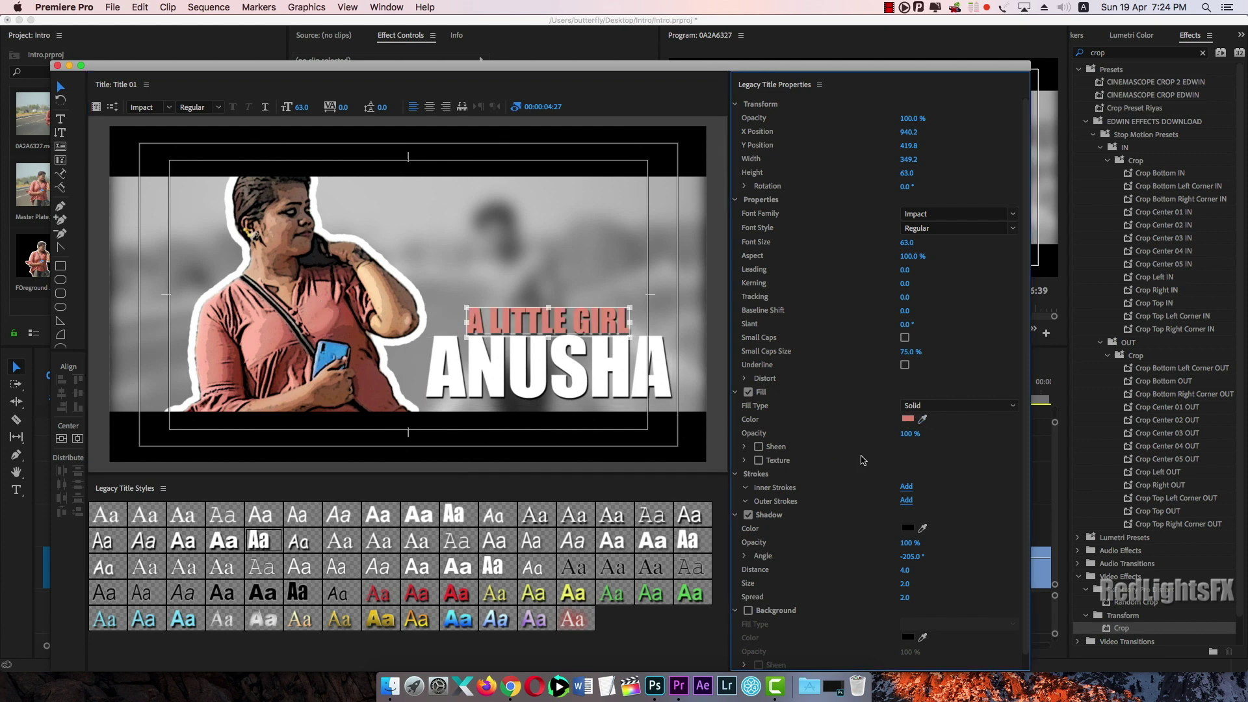
Step: Fill the name text with the blue sampled from the woman's phone, and save the project
{"action": "left_click", "coordinate": [623, 366]}
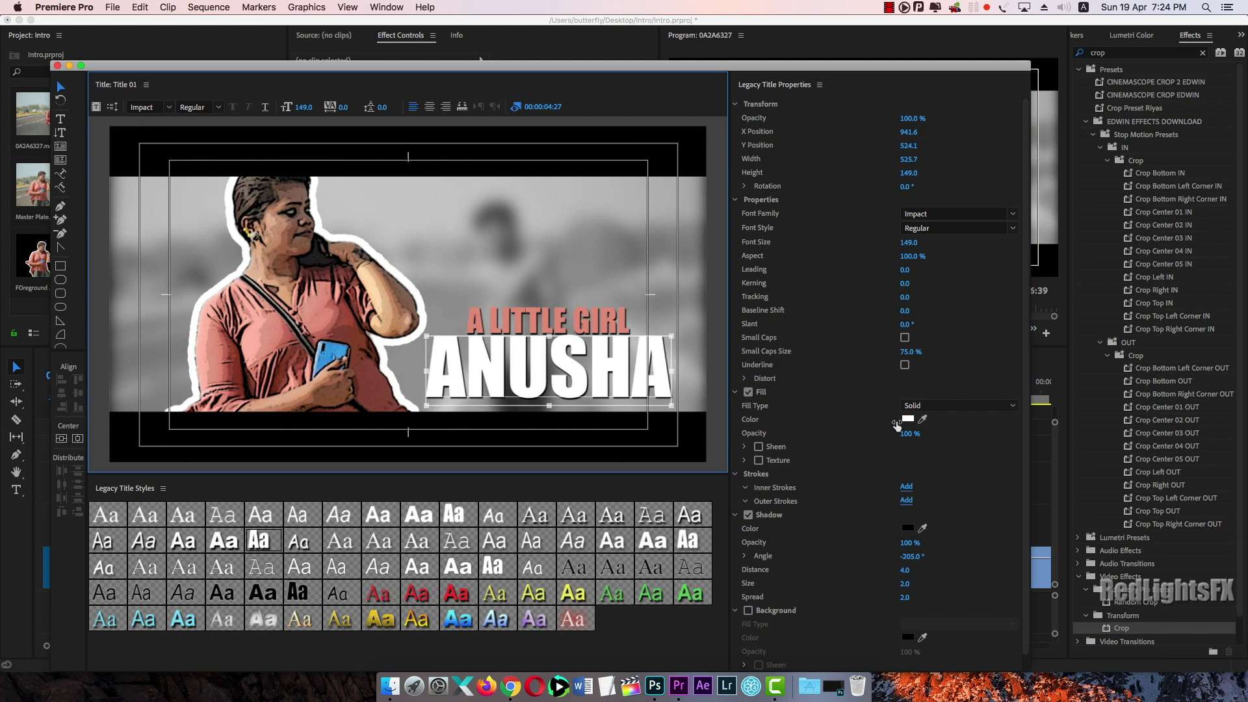
{"action": "left_click", "coordinate": [923, 420]}
{"action": "left_click", "coordinate": [325, 346]}
{"action": "left_click", "coordinate": [331, 355]}
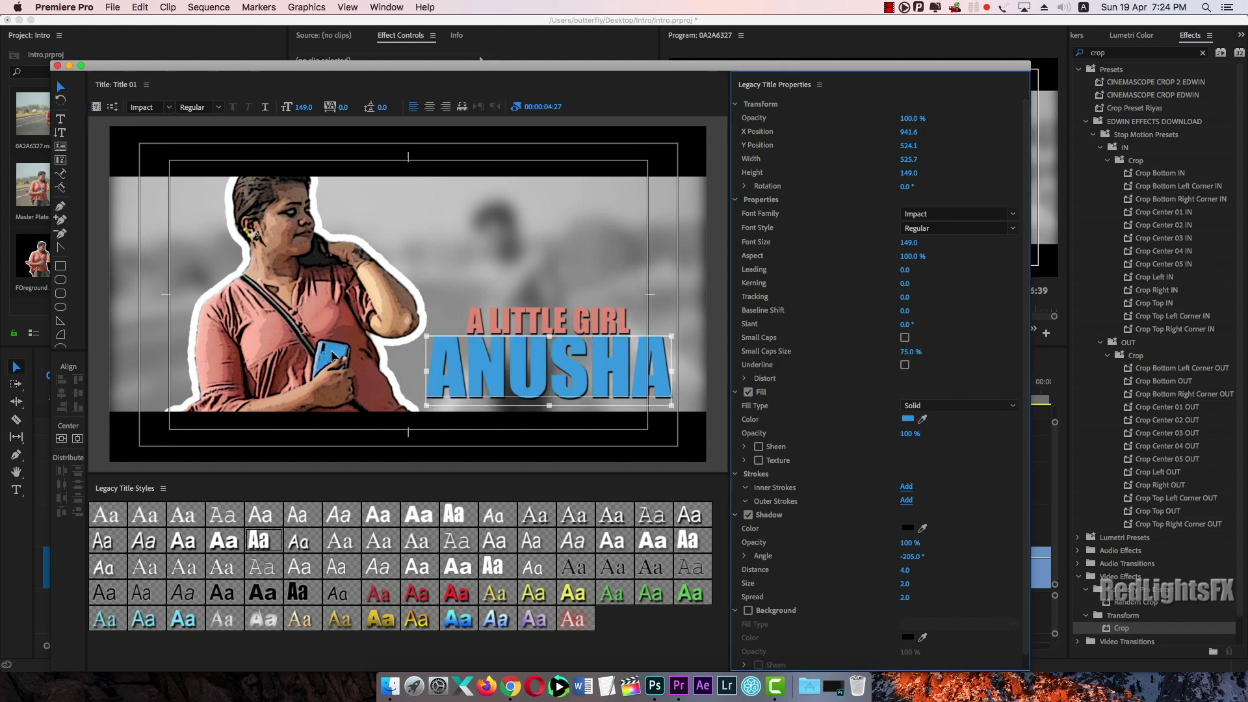
{"action": "left_click", "coordinate": [510, 277]}
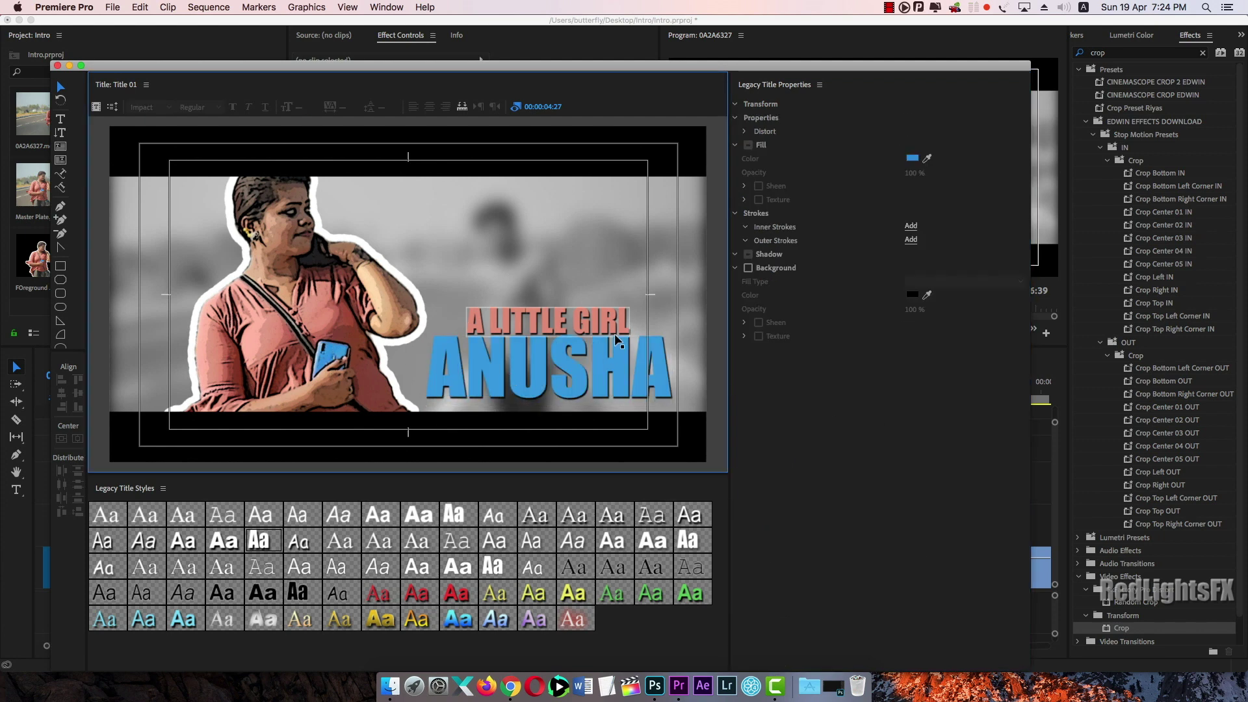
{"action": "key", "text": "super+s"}
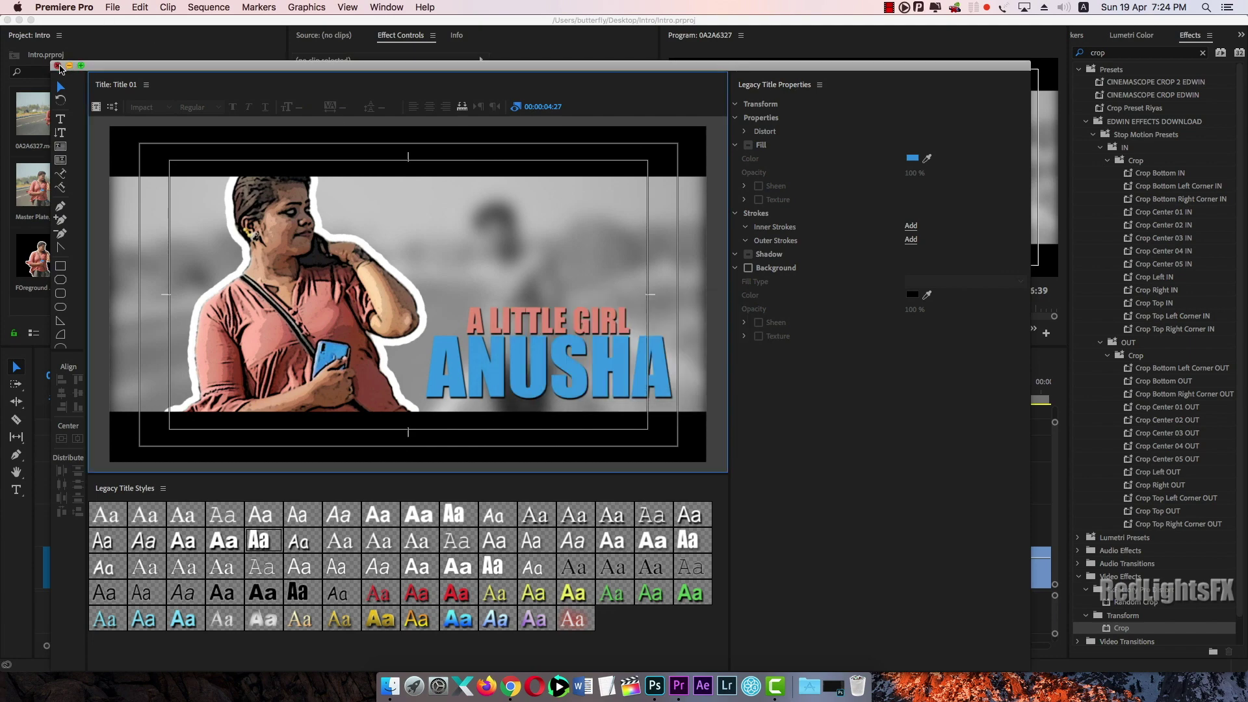
Step: Close the title editor, place Title 01 above FOreground 2.png starting with that clip, and trim it to the end of the stack
{"action": "left_click", "coordinate": [57, 65]}
{"action": "left_click_drag", "start_coordinate": [246, 260], "coordinate": [352, 408]}
{"action": "left_click_drag", "start_coordinate": [485, 435], "coordinate": [390, 429]}
{"action": "left_click", "coordinate": [398, 437]}
{"action": "left_click_drag", "start_coordinate": [325, 389], "coordinate": [265, 392]}
{"action": "key", "text": "space"}
{"action": "key", "text": "space"}
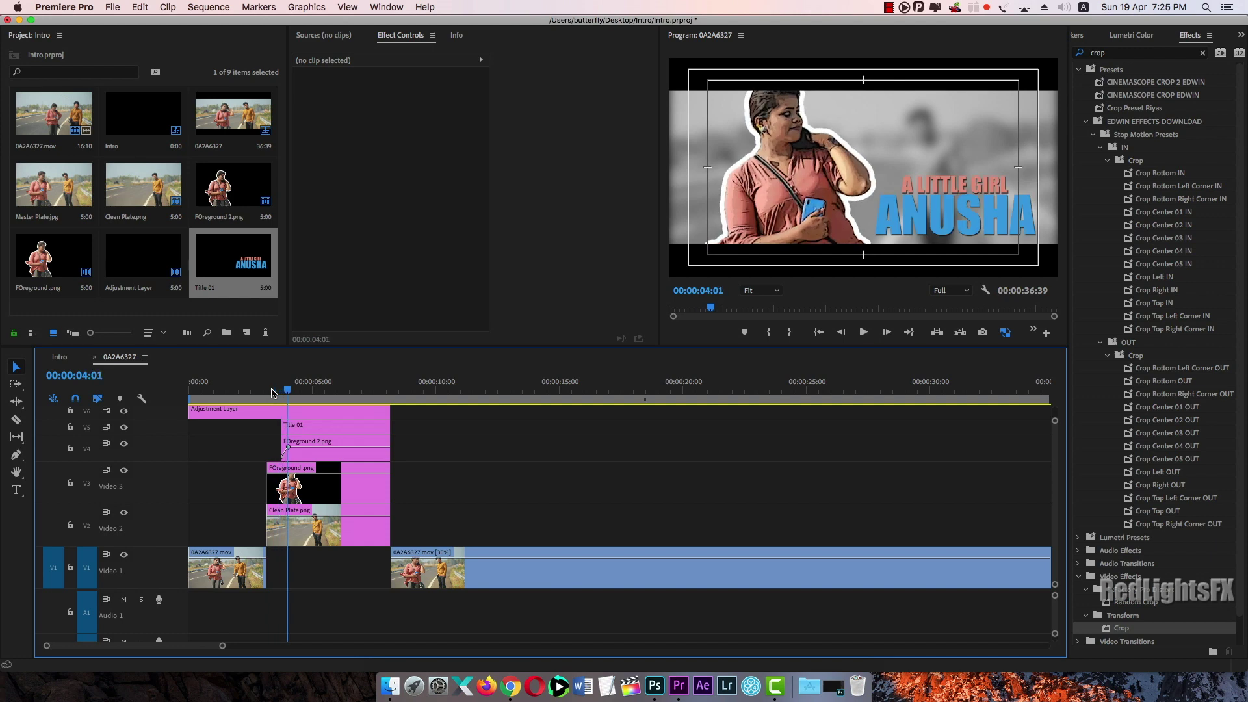
Step: Shift the title horizontally to X position 357 at 00:00:03:37
{"action": "key", "text": "="}
{"action": "left_click", "coordinate": [591, 422]}
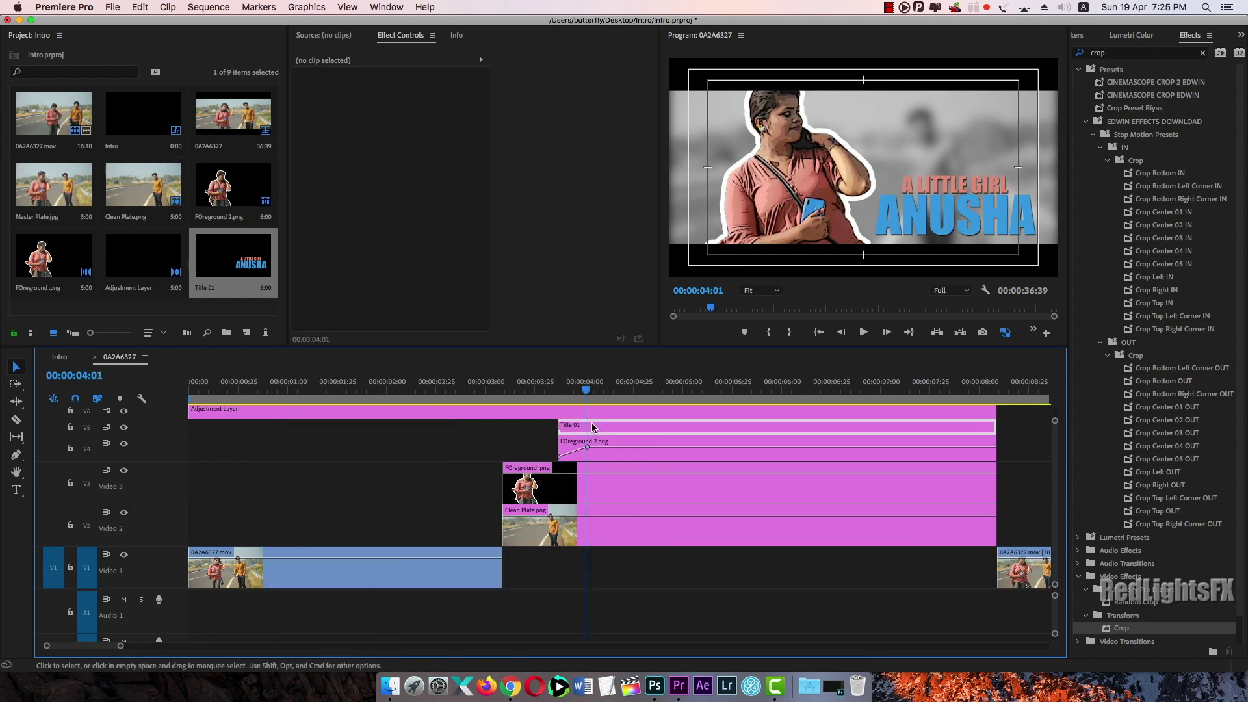
{"action": "left_click", "coordinate": [558, 386]}
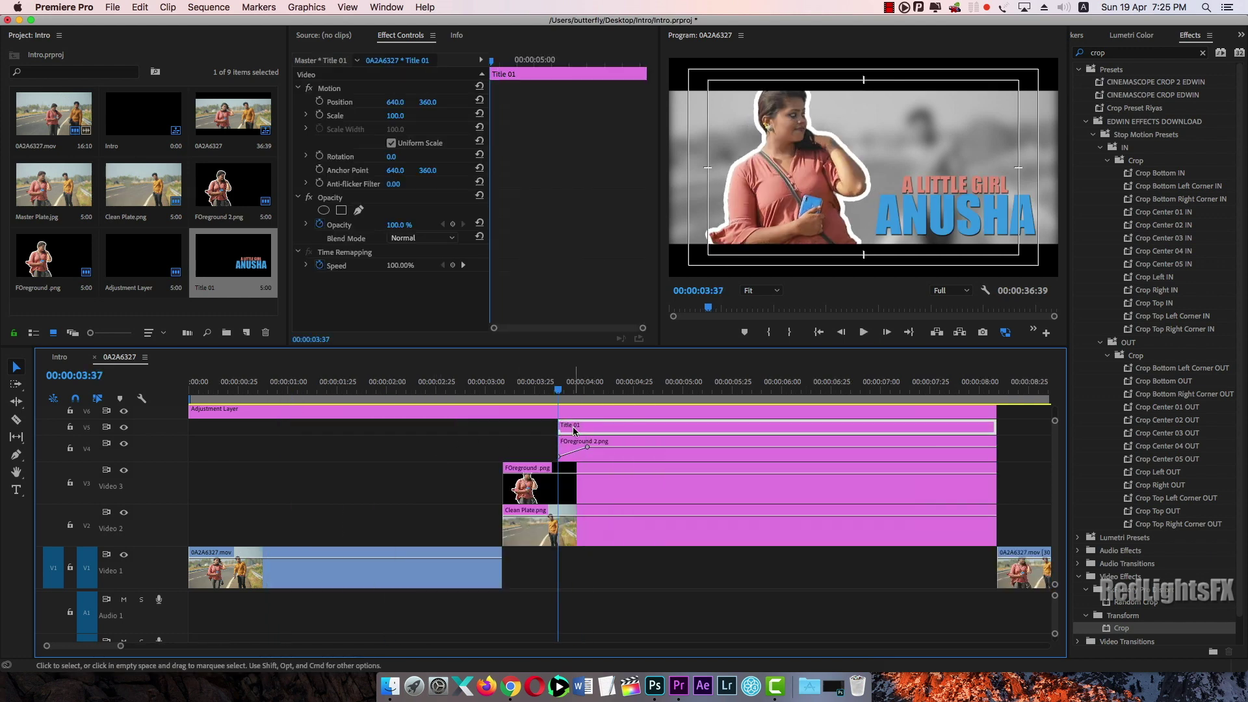
{"action": "left_click_drag", "start_coordinate": [396, 102], "coordinate": [212, 103]}
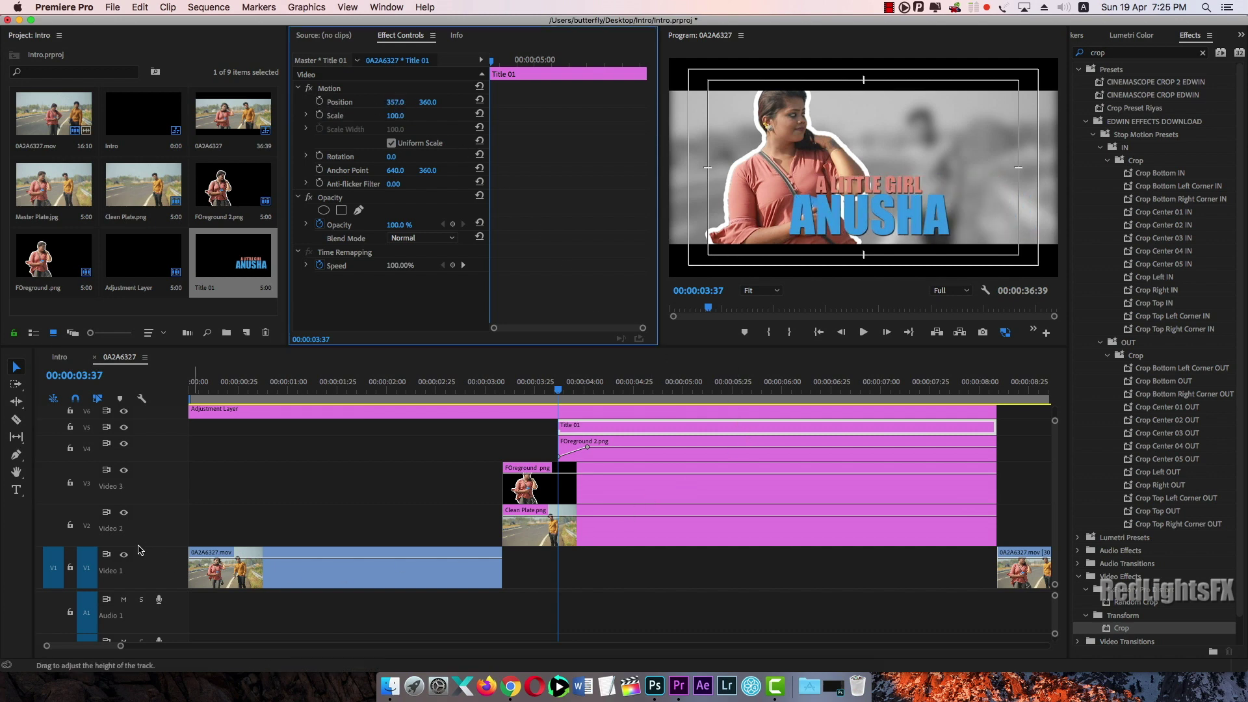
Step: Move the adjustment layer up to track V7 to free a track beneath it
{"action": "left_click_drag", "start_coordinate": [622, 504], "coordinate": [488, 525]}
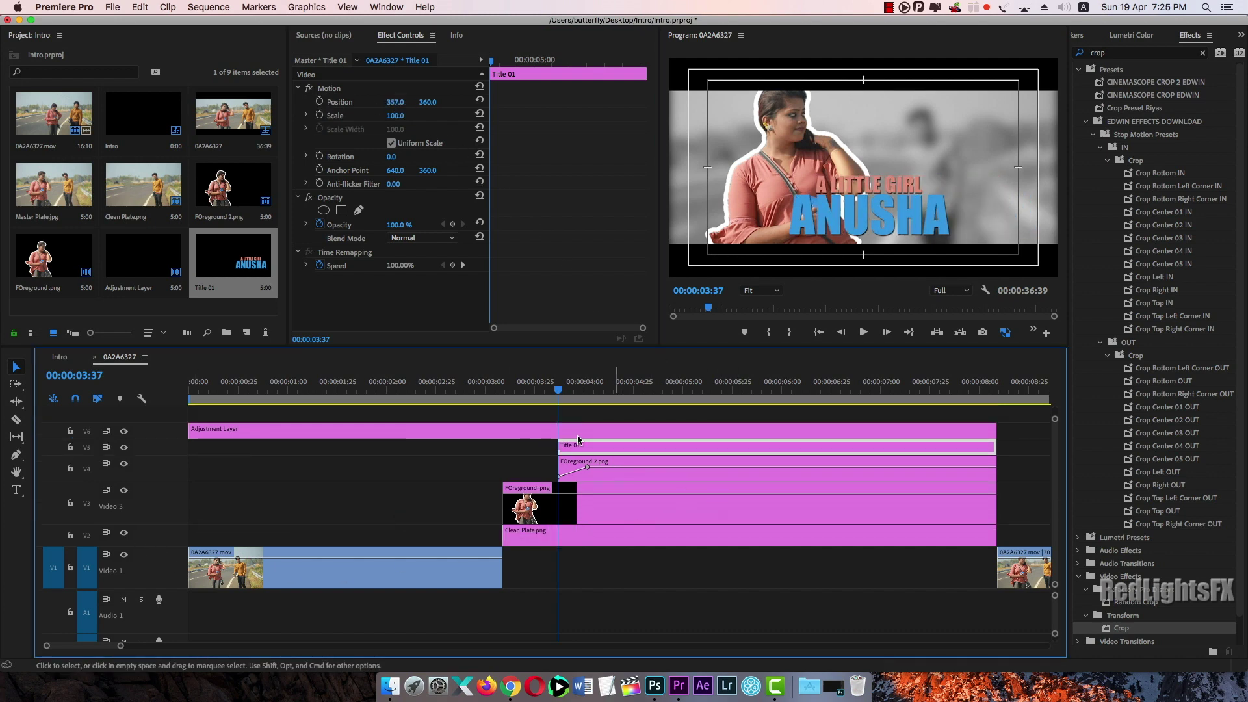
{"action": "left_click_drag", "start_coordinate": [296, 430], "coordinate": [297, 419]}
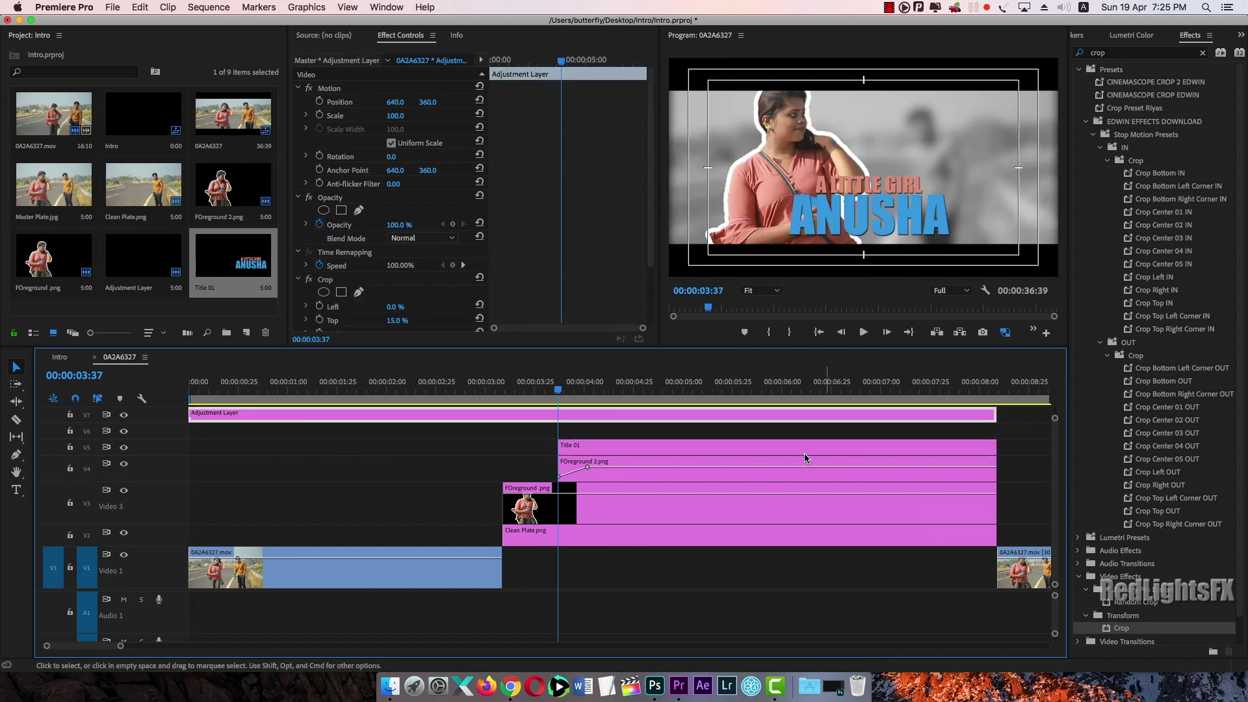
{"action": "key", "text": "super+shift+a"}
Step: Restack the clips so FOreground 2.png is on V5, FOreground.png on V4 and Title 01 below them on V3
{"action": "key", "text": "h"}
{"action": "key", "text": "minus"}
{"action": "key", "text": "minus"}
{"action": "key", "text": "v"}
{"action": "left_click_drag", "start_coordinate": [381, 449], "coordinate": [563, 467]}
{"action": "left_click_drag", "start_coordinate": [445, 453], "coordinate": [380, 505]}
{"action": "left_click_drag", "start_coordinate": [371, 498], "coordinate": [370, 471]}
{"action": "left_click_drag", "start_coordinate": [488, 473], "coordinate": [291, 509]}
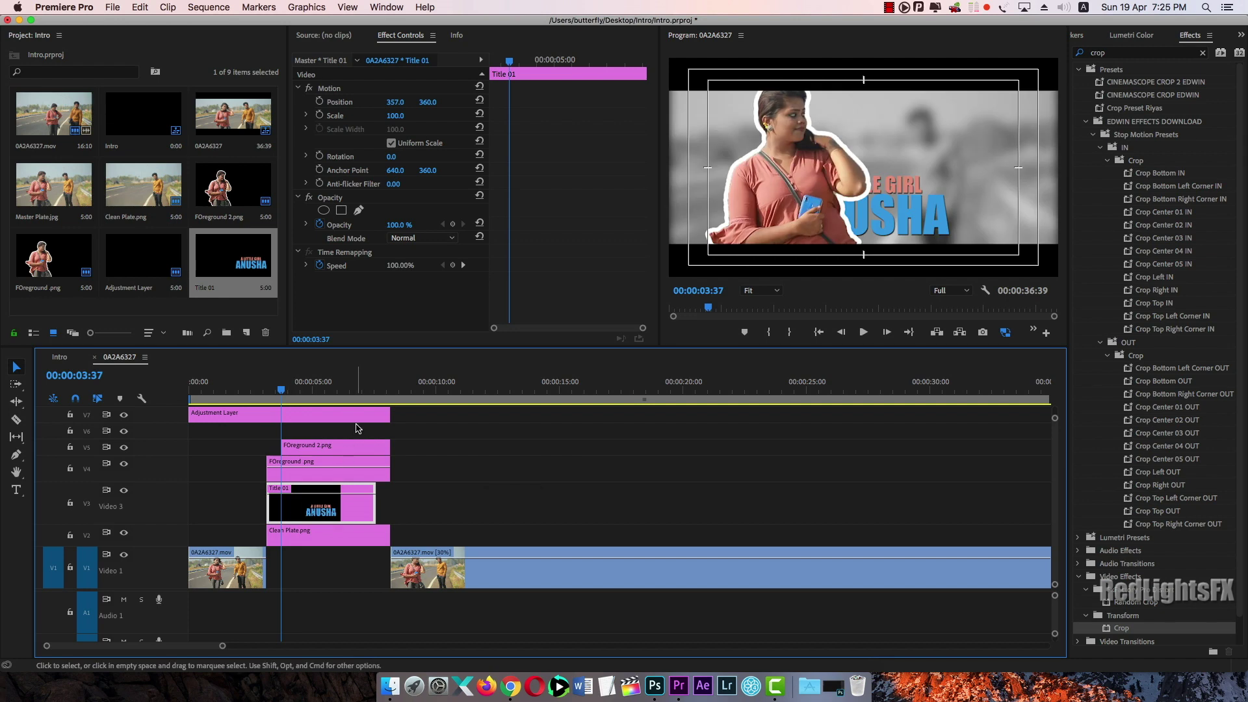
Step: Start Title 01 at 00:00:03:37 on V3 and cut off its excess beyond the end of the other stacked clips
{"action": "left_click_drag", "start_coordinate": [377, 503], "coordinate": [390, 503]}
{"action": "key", "text": "="}
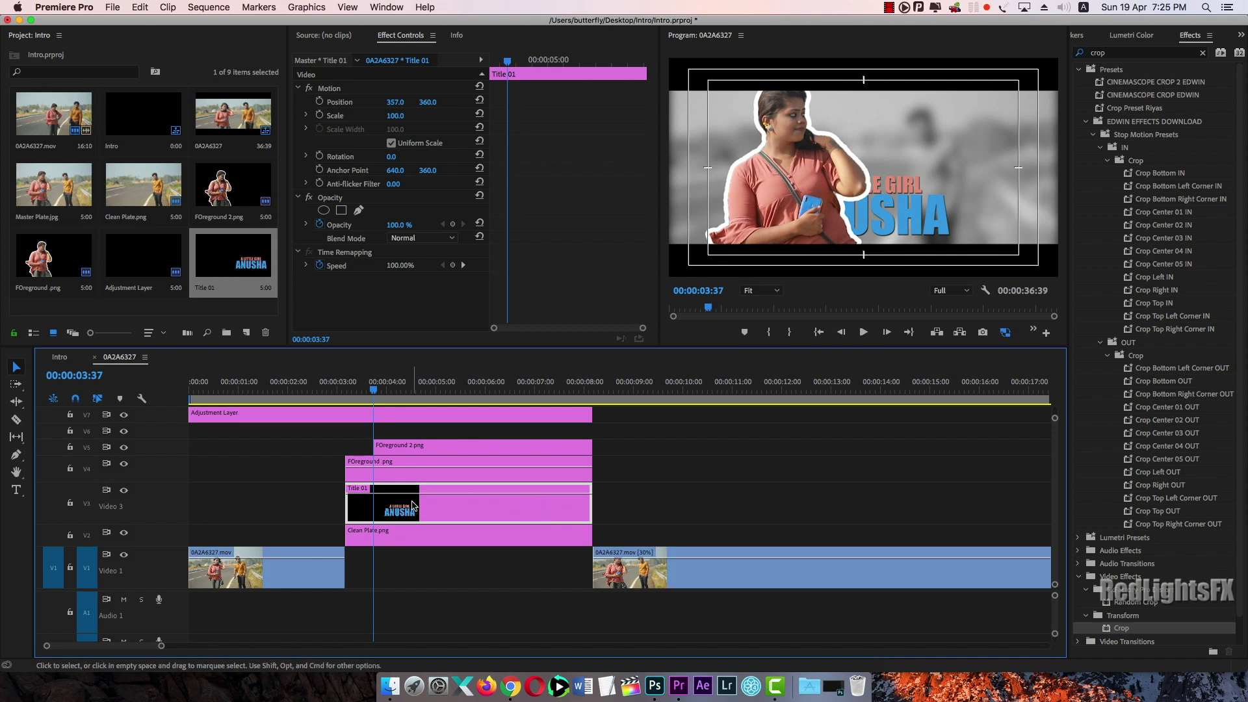
{"action": "left_click_drag", "start_coordinate": [409, 505], "coordinate": [437, 505]}
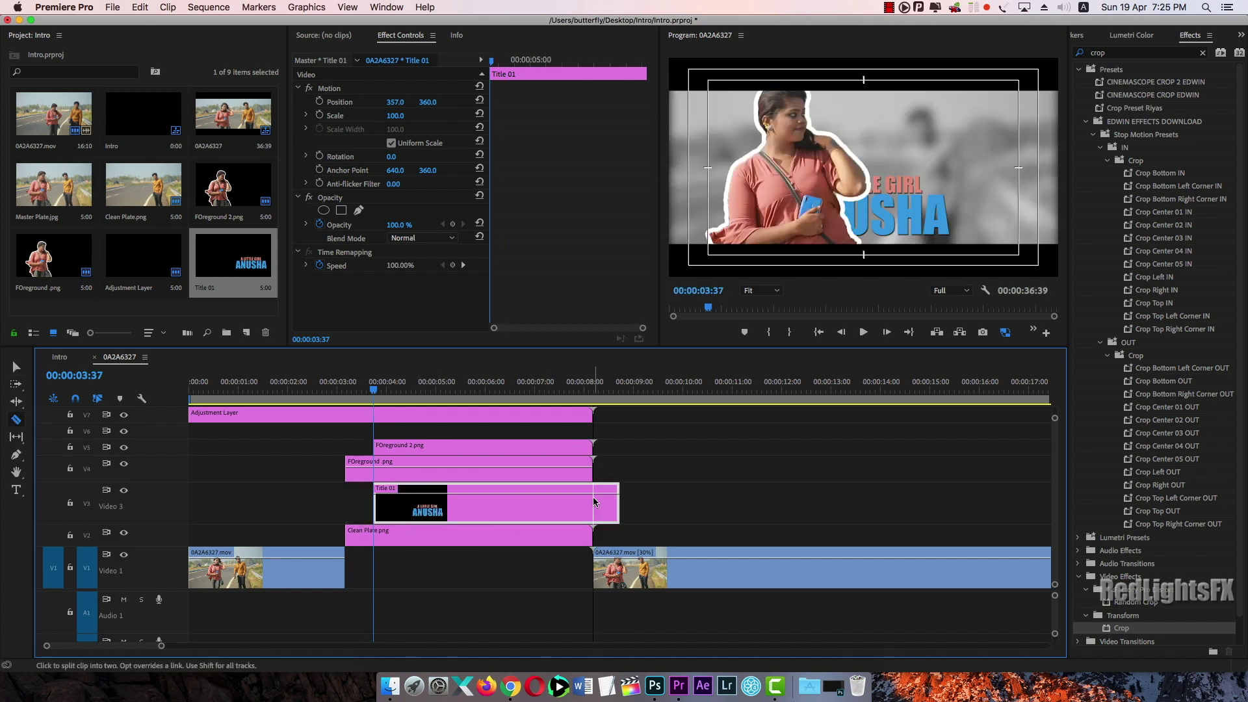
{"action": "left_click", "coordinate": [593, 497]}
Step: Set the title's X position to -283 at 00:00:03:37 so it starts behind the woman on the far side
{"action": "left_click", "coordinate": [567, 502]}
{"action": "left_click_drag", "start_coordinate": [395, 102], "coordinate": [156, 102]}
{"action": "key", "text": "super+z"}
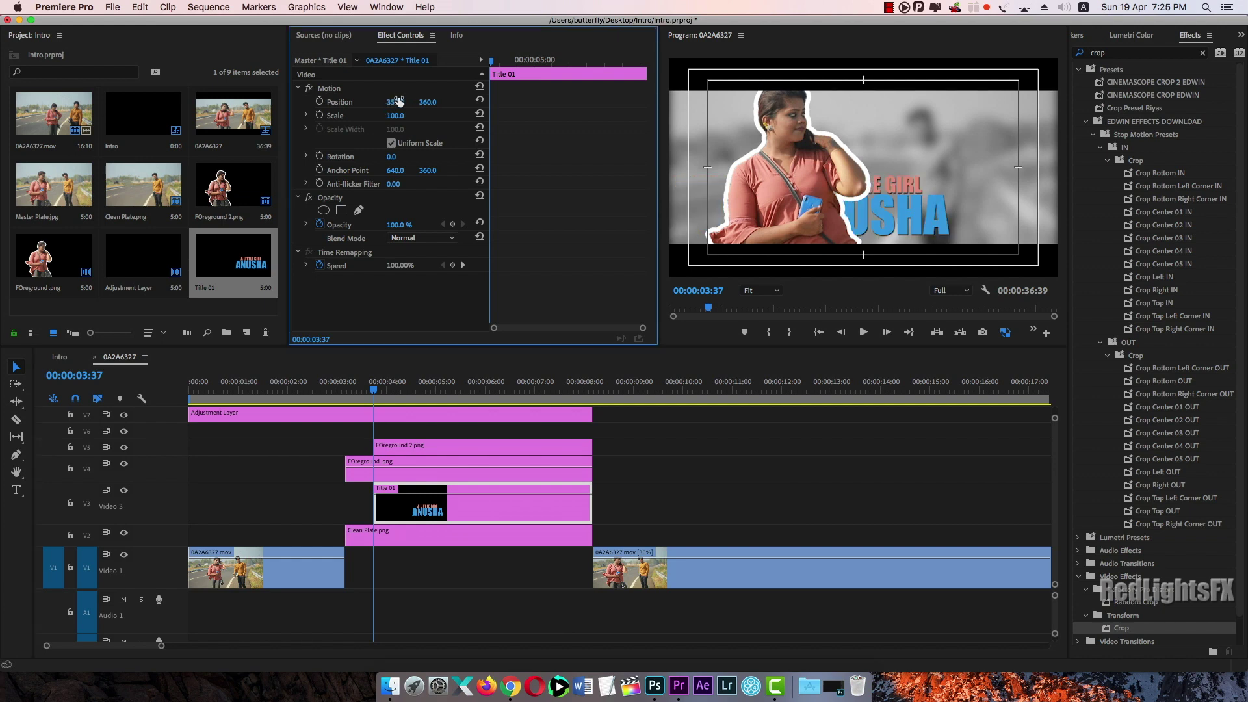
{"action": "left_click_drag", "start_coordinate": [395, 102], "coordinate": [142, 102]}
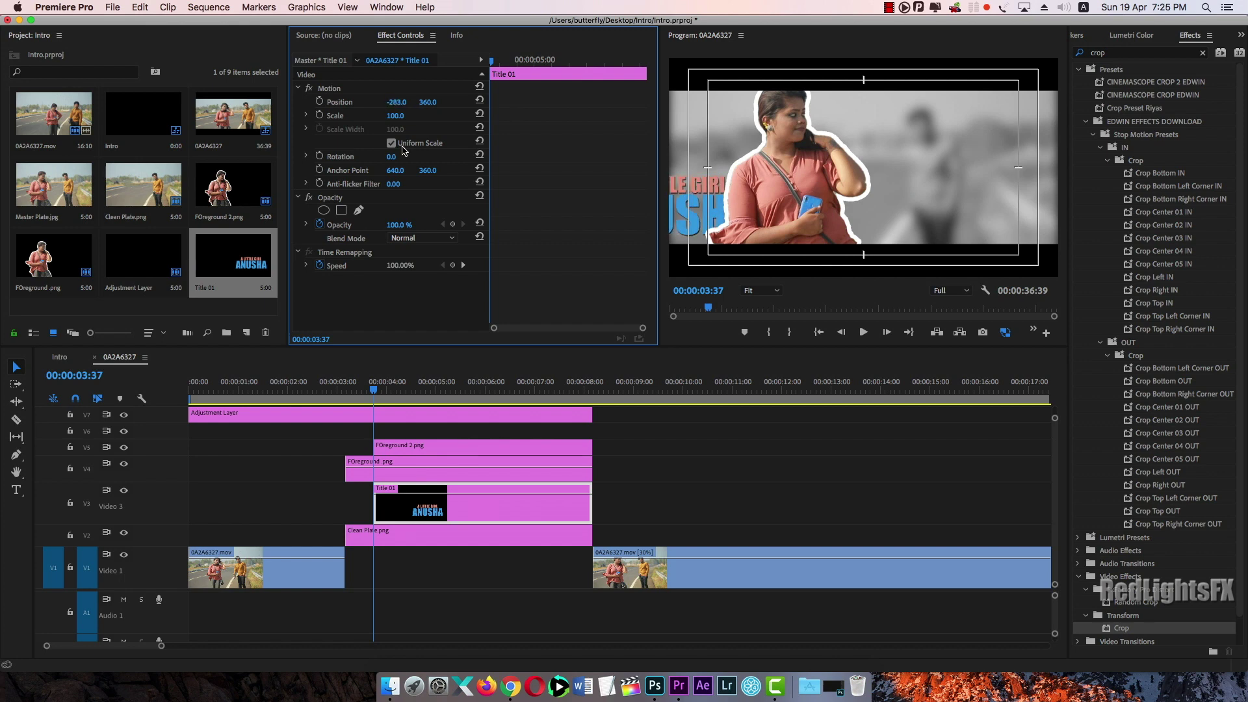
Step: Start Position, Scale and Rotation keyframes for Title 01 at 00:00:03:37
{"action": "left_click", "coordinate": [403, 503]}
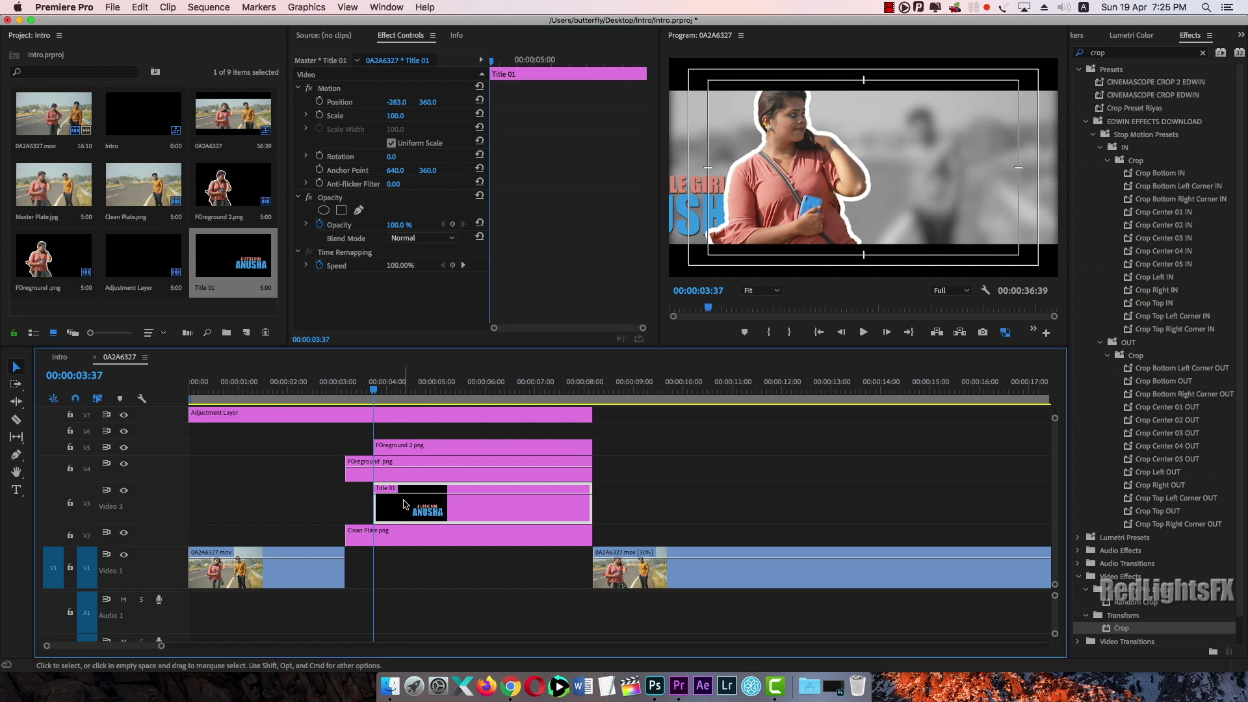
{"action": "key", "text": "space"}
{"action": "key", "text": "space"}
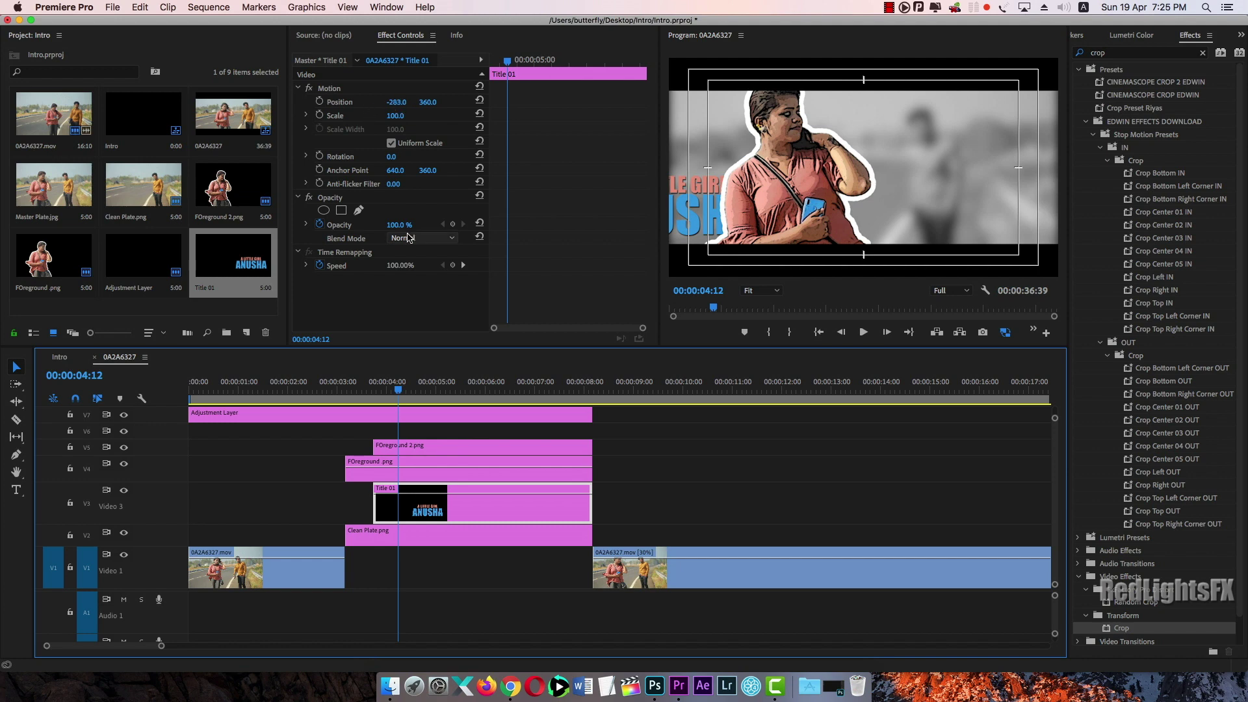
{"action": "left_click", "coordinate": [375, 386]}
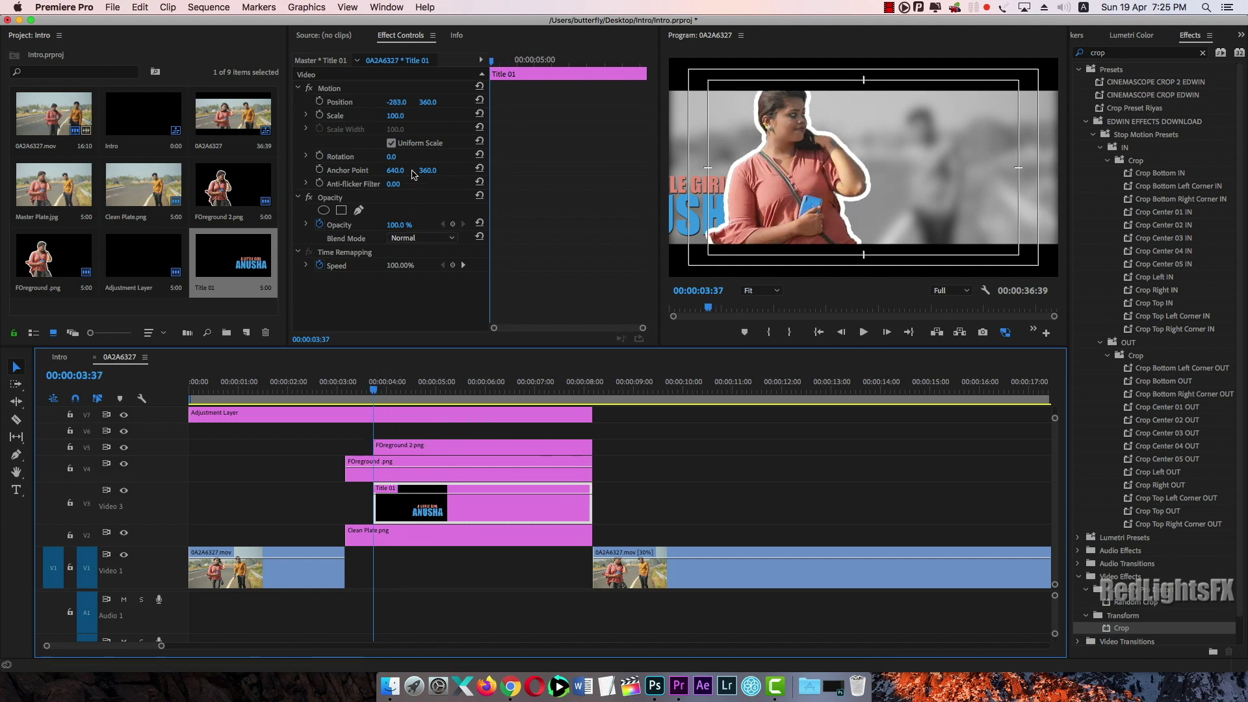
{"action": "left_click", "coordinate": [319, 102]}
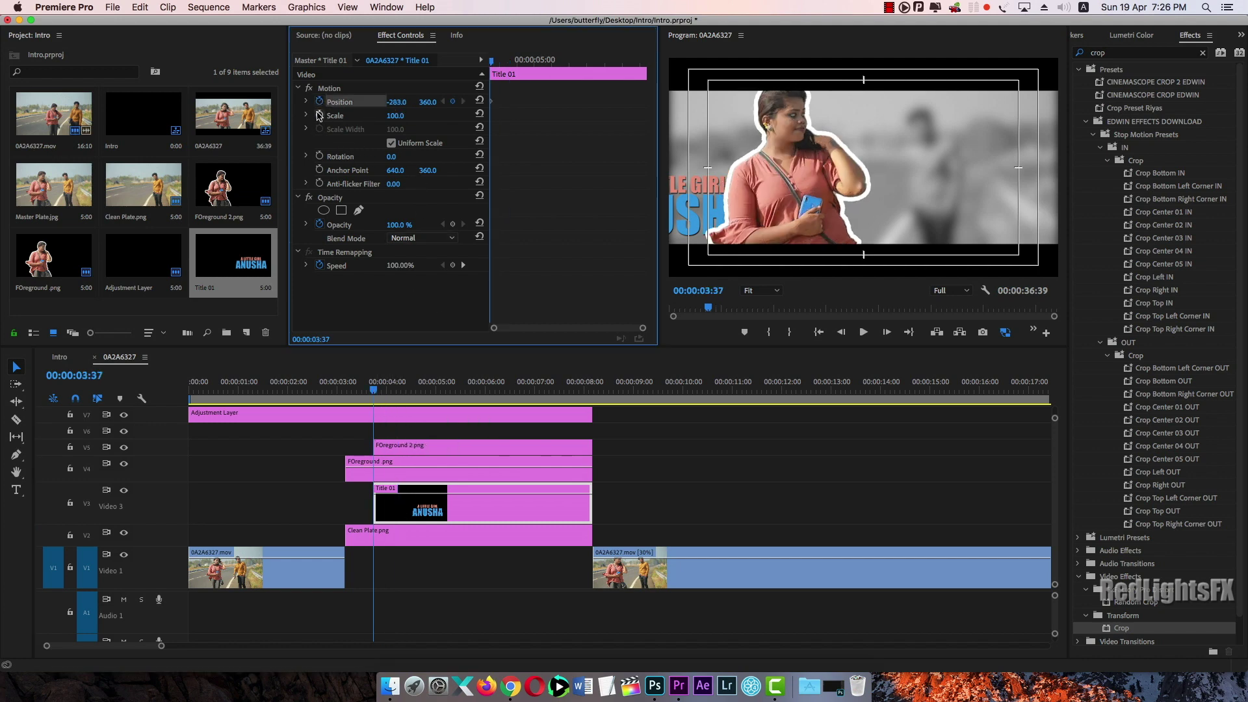
{"action": "left_click", "coordinate": [319, 115]}
{"action": "left_click", "coordinate": [319, 156]}
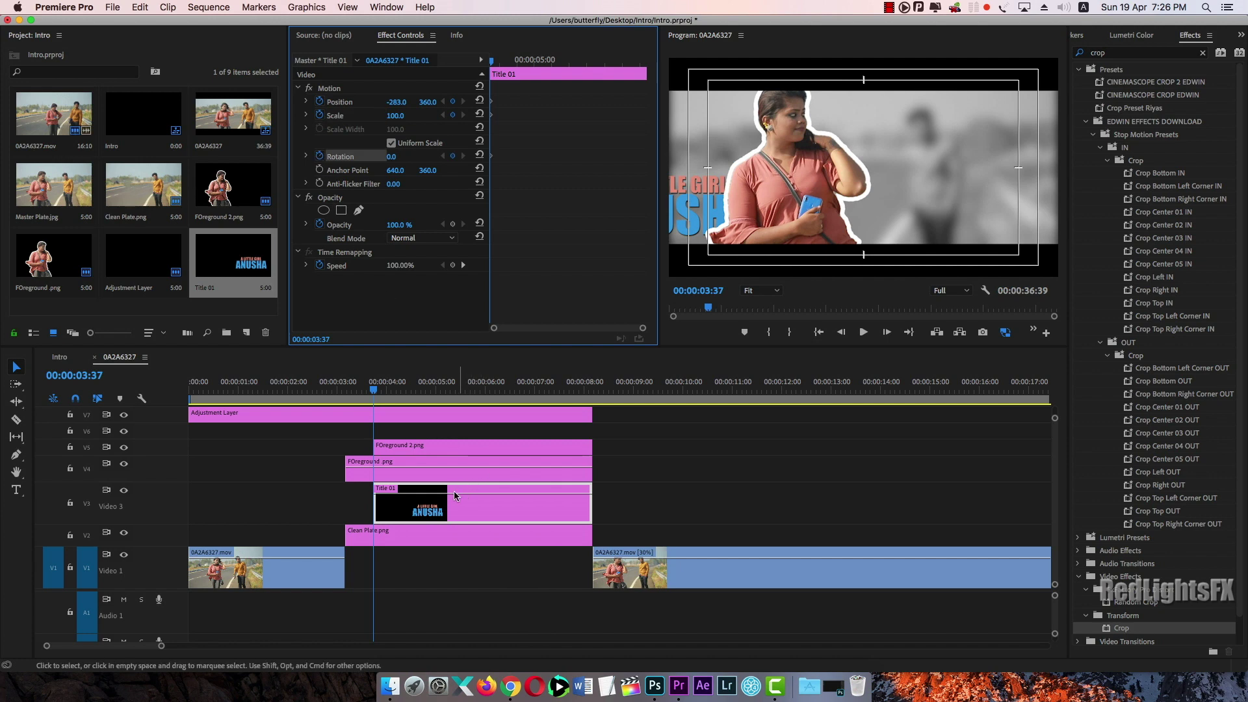
Step: Keyframe the title's X position at 625 at 00:00:04:04 so it slides out from behind the woman
{"action": "key", "text": "space"}
{"action": "key", "text": "space"}
{"action": "left_click", "coordinate": [425, 503]}
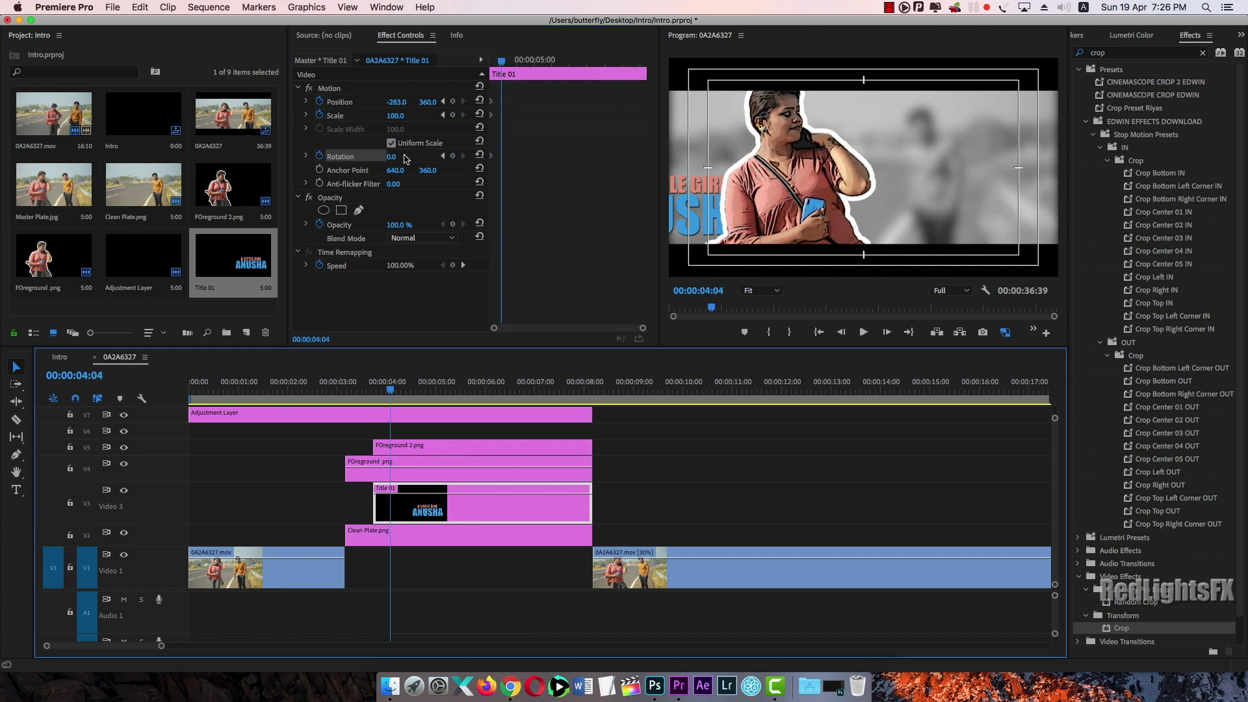
{"action": "left_click_drag", "start_coordinate": [394, 102], "coordinate": [931, 102]}
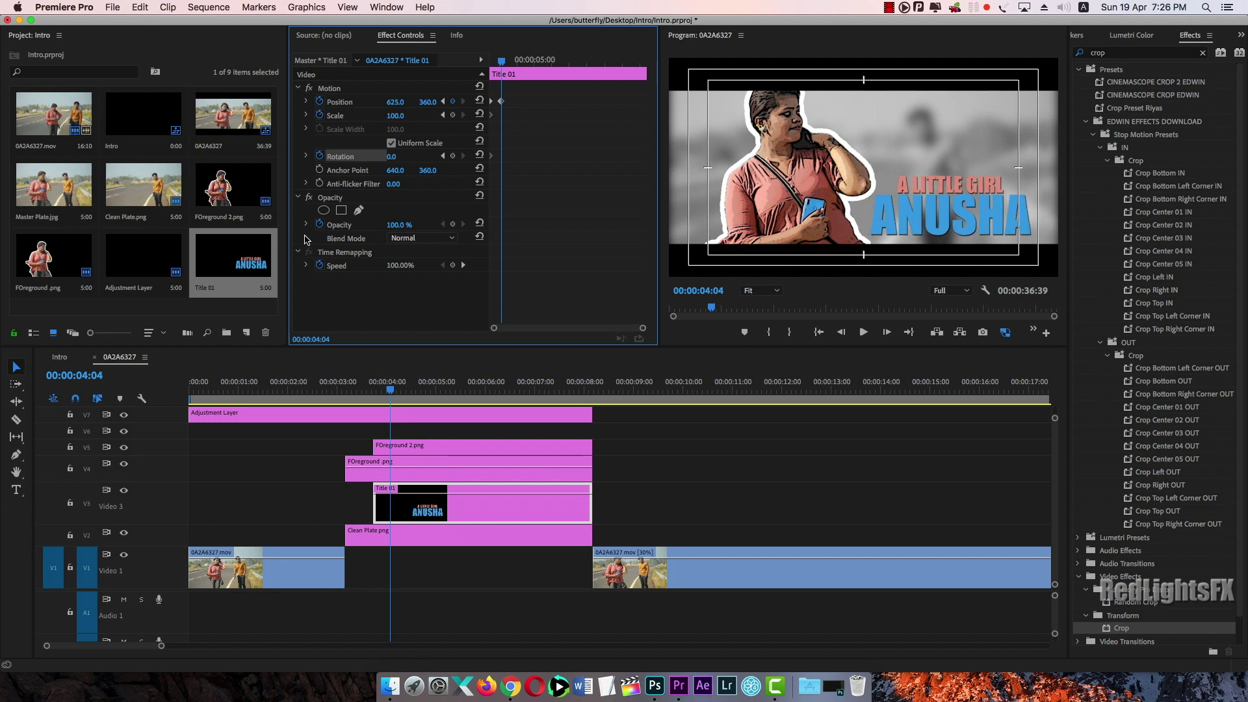
{"action": "left_click", "coordinate": [397, 496]}
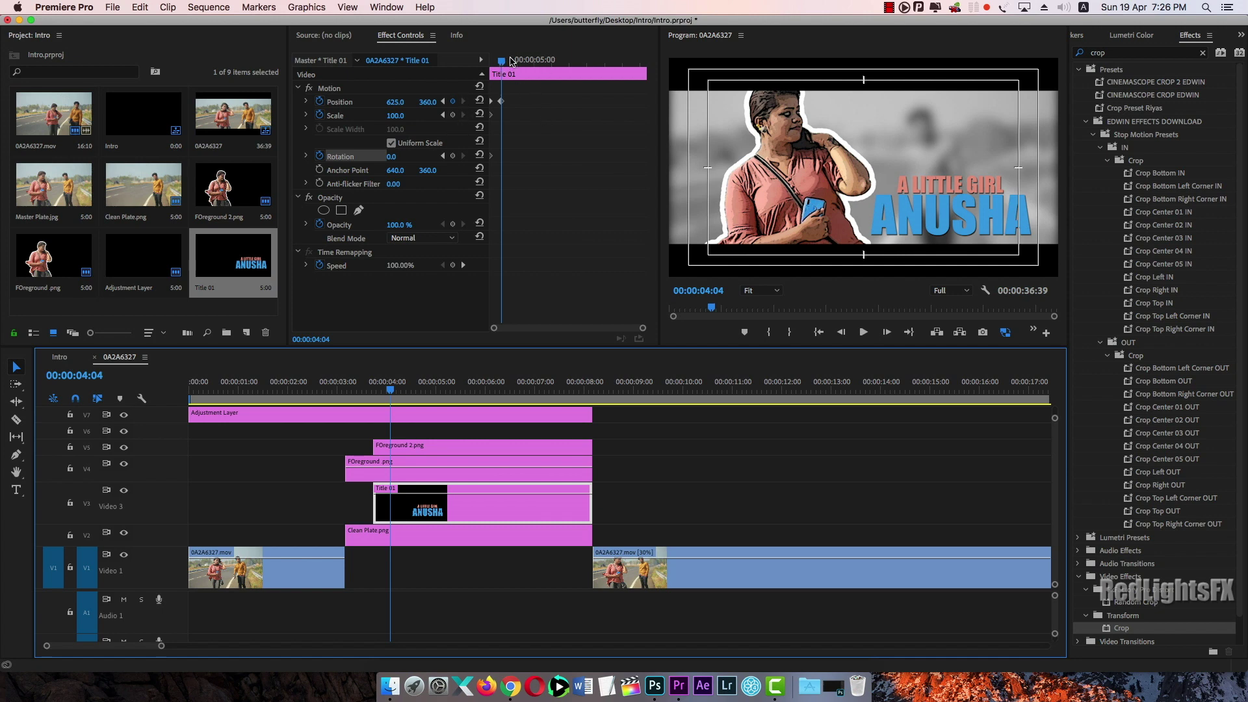
Step: Add Scale and Rotation keyframes to the title at 00:00:04:07 with their existing values
{"action": "left_click_drag", "start_coordinate": [501, 60], "coordinate": [503, 61]}
{"action": "left_click", "coordinate": [453, 115]}
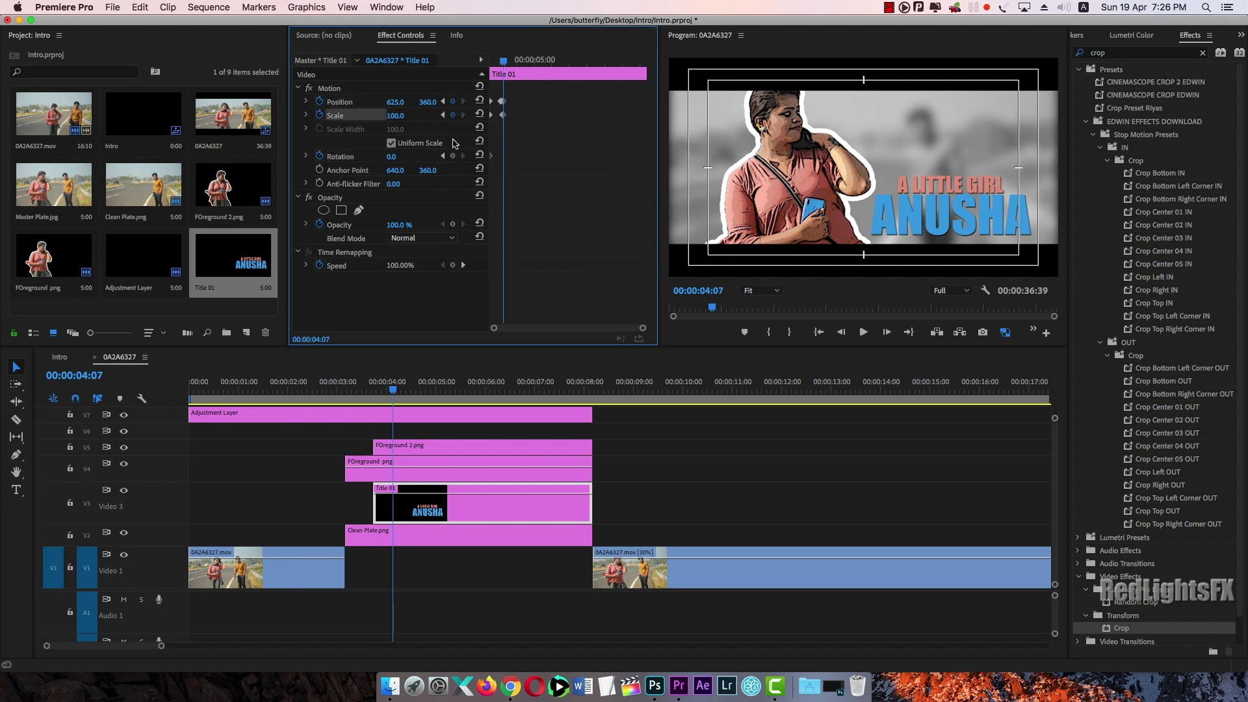
{"action": "left_click", "coordinate": [453, 156]}
Step: At 00:00:07:25, scale the title to 131 and reposition it farther left with Y position 317
{"action": "left_click_drag", "start_coordinate": [411, 398], "coordinate": [559, 398]}
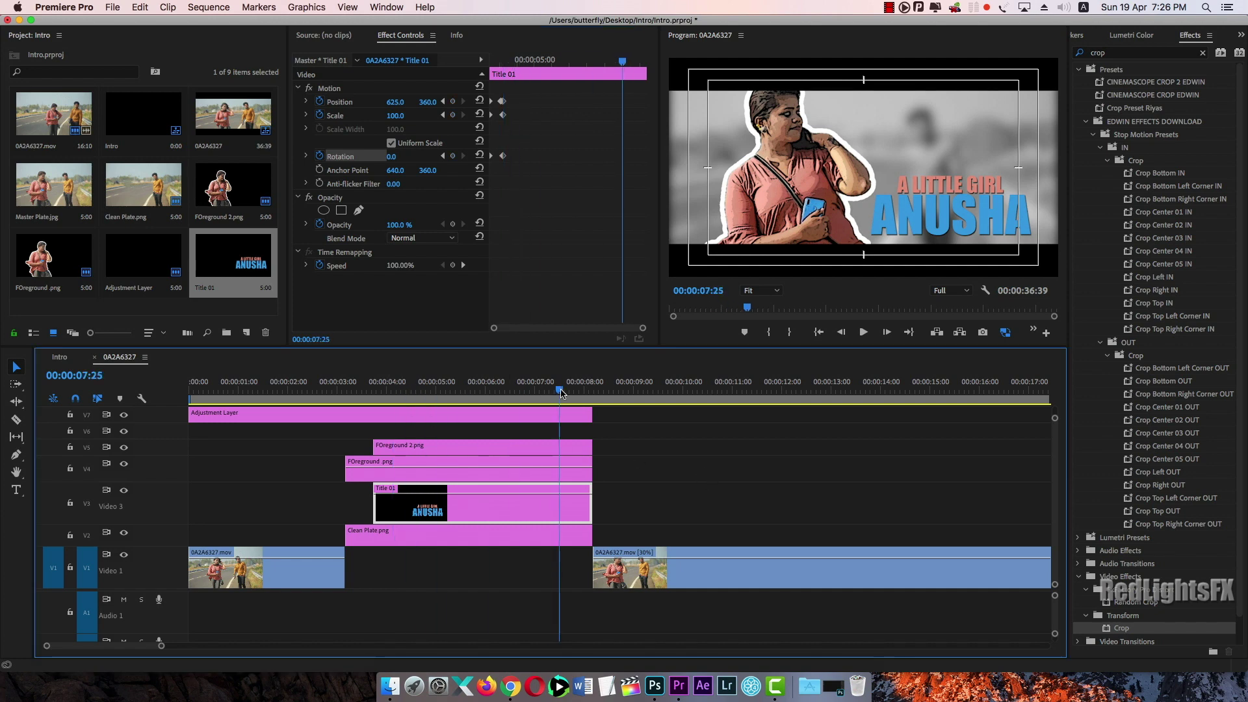
{"action": "left_click", "coordinate": [392, 116]}
{"action": "left_click_drag", "start_coordinate": [392, 116], "coordinate": [350, 102]}
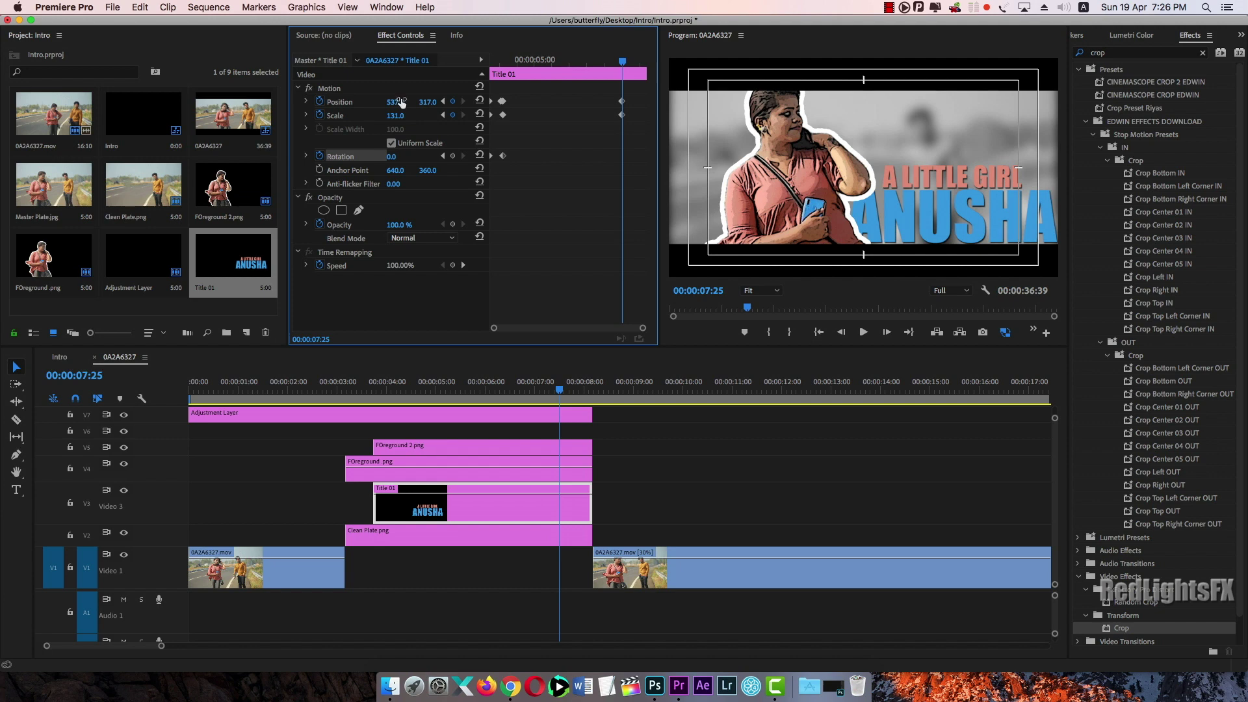
Step: Play back the title's slide-in and slow scale-up, and return the playhead to 00:00:03:37
{"action": "left_click_drag", "start_coordinate": [550, 390], "coordinate": [419, 390]}
{"action": "key", "text": "space"}
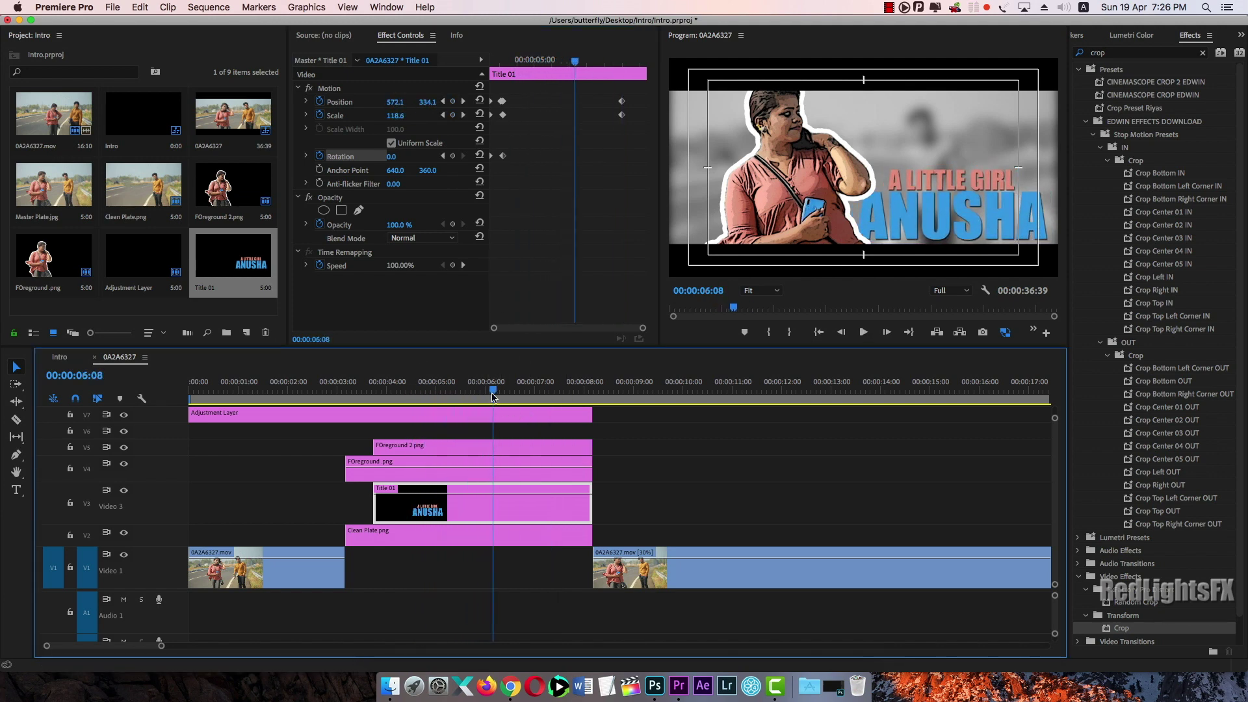
{"action": "left_click_drag", "start_coordinate": [520, 393], "coordinate": [368, 394]}
{"action": "key", "text": "space"}
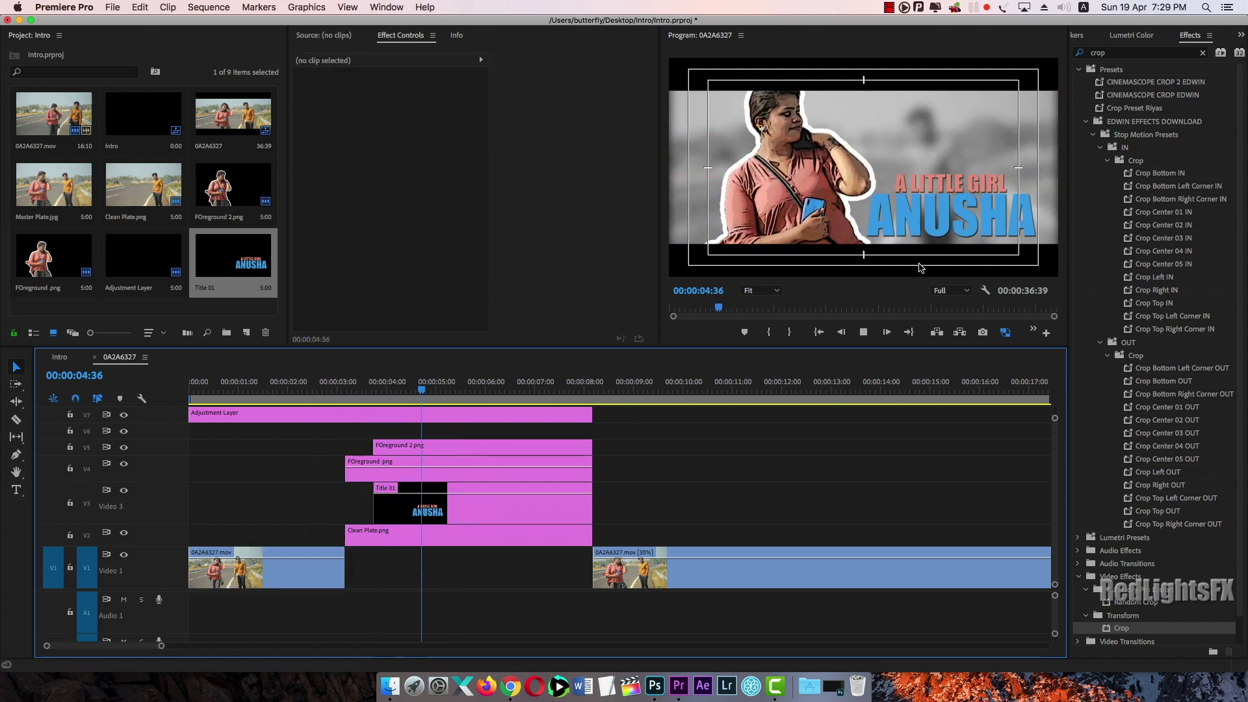
{"action": "key", "text": "space"}
{"action": "left_click_drag", "start_coordinate": [403, 394], "coordinate": [373, 396]}
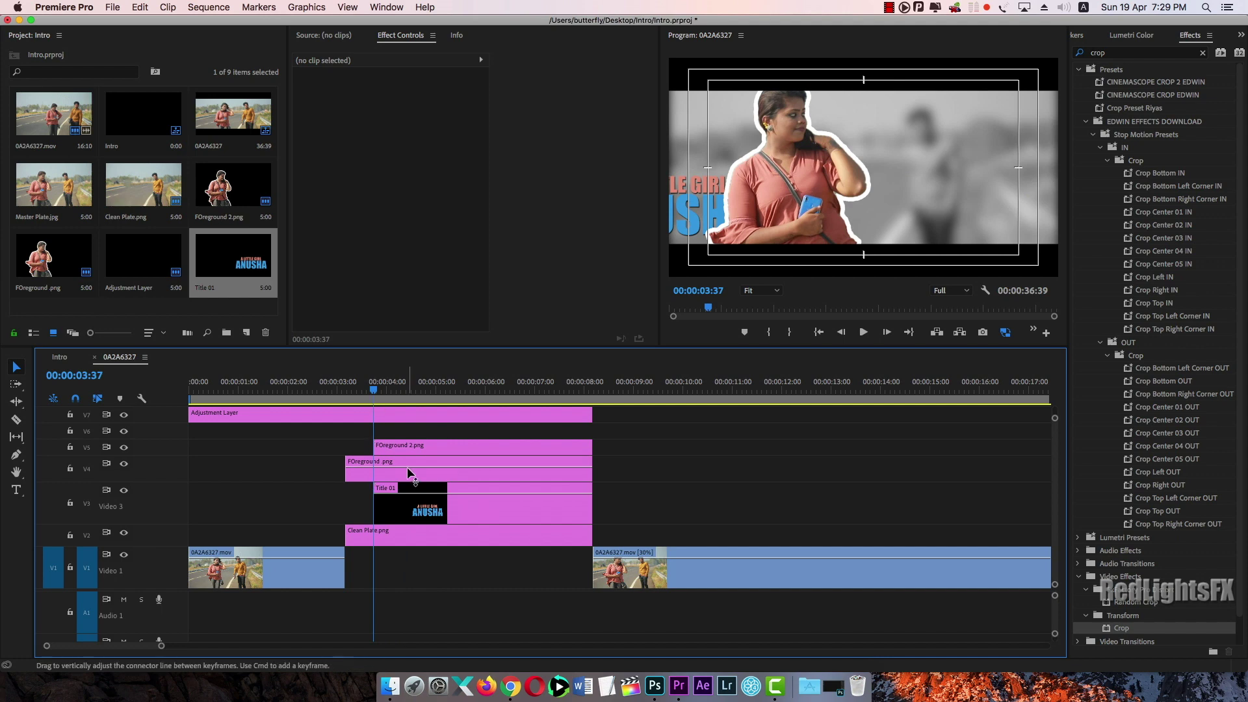
Step: Nest the FOreground.png and FOreground 2.png clips into a sequence named "Forground"
{"action": "left_click_drag", "start_coordinate": [669, 439], "coordinate": [520, 468]}
{"action": "right_click", "coordinate": [521, 468]}
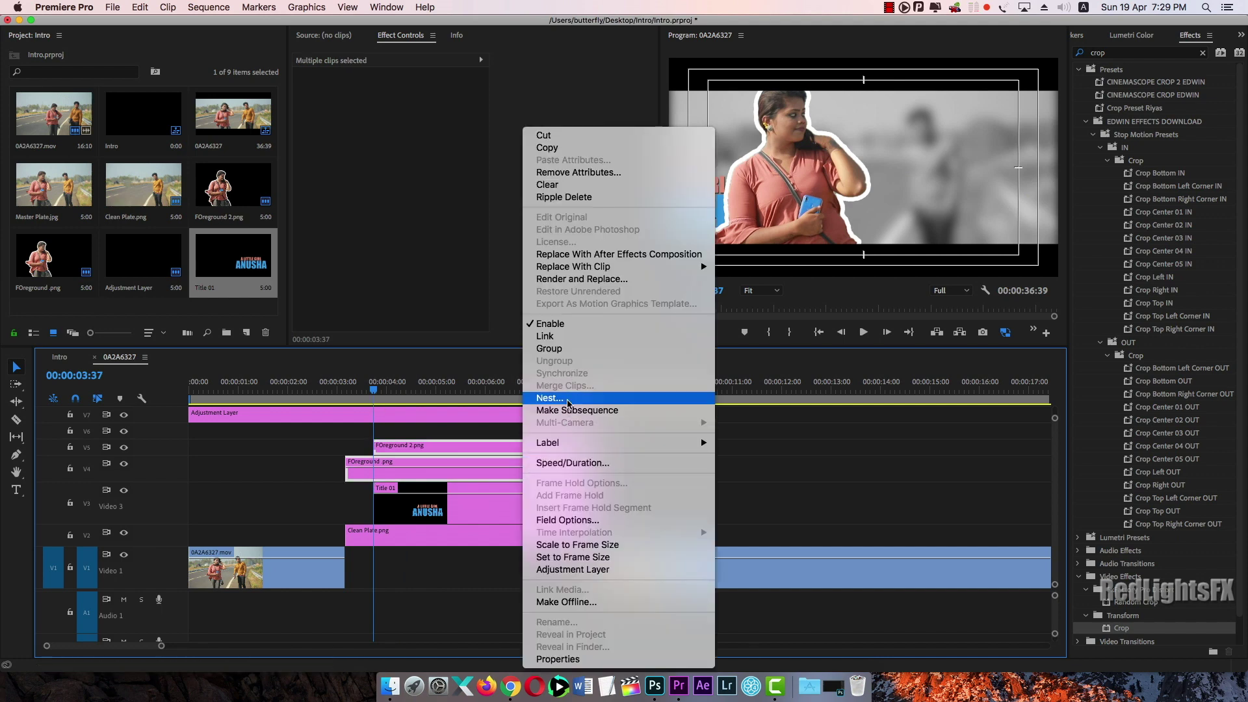
{"action": "left_click", "coordinate": [568, 404]}
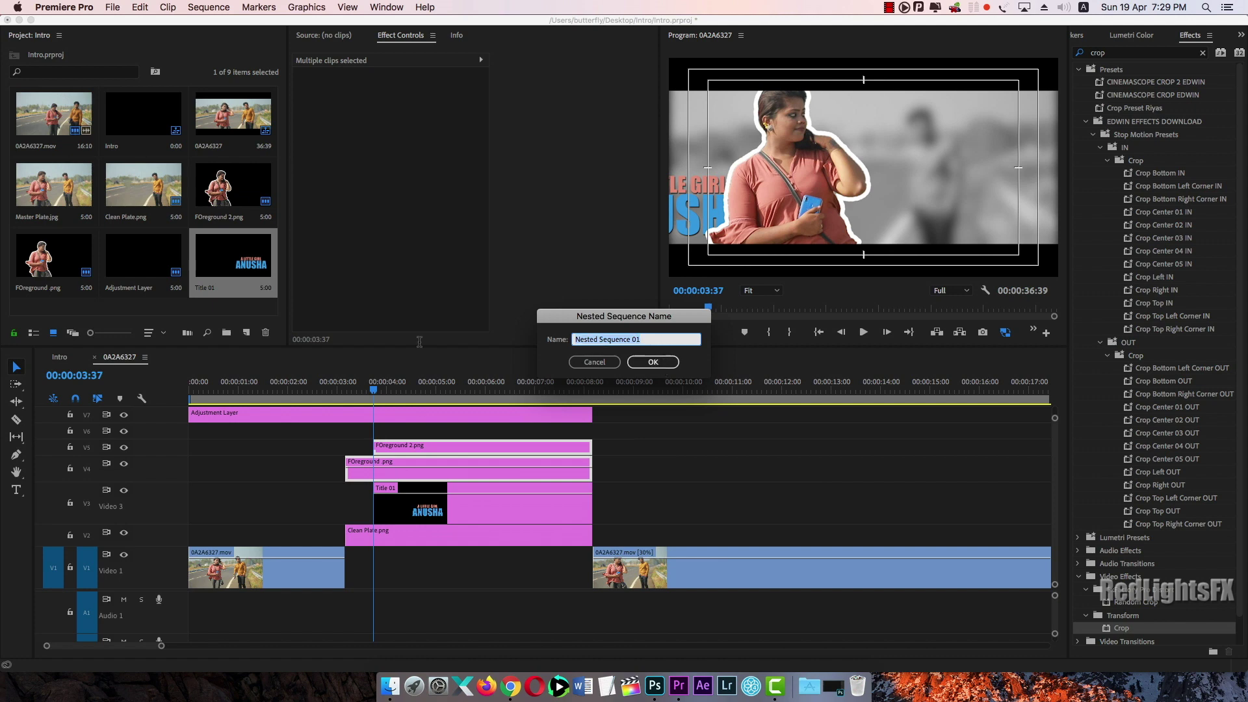
{"action": "type", "text": "Forground"}
{"action": "left_click", "coordinate": [652, 361]}
Step: Start Position, Scale and Rotation keyframes for the nested Forground clip at 00:00:04:08
{"action": "left_click", "coordinate": [423, 465]}
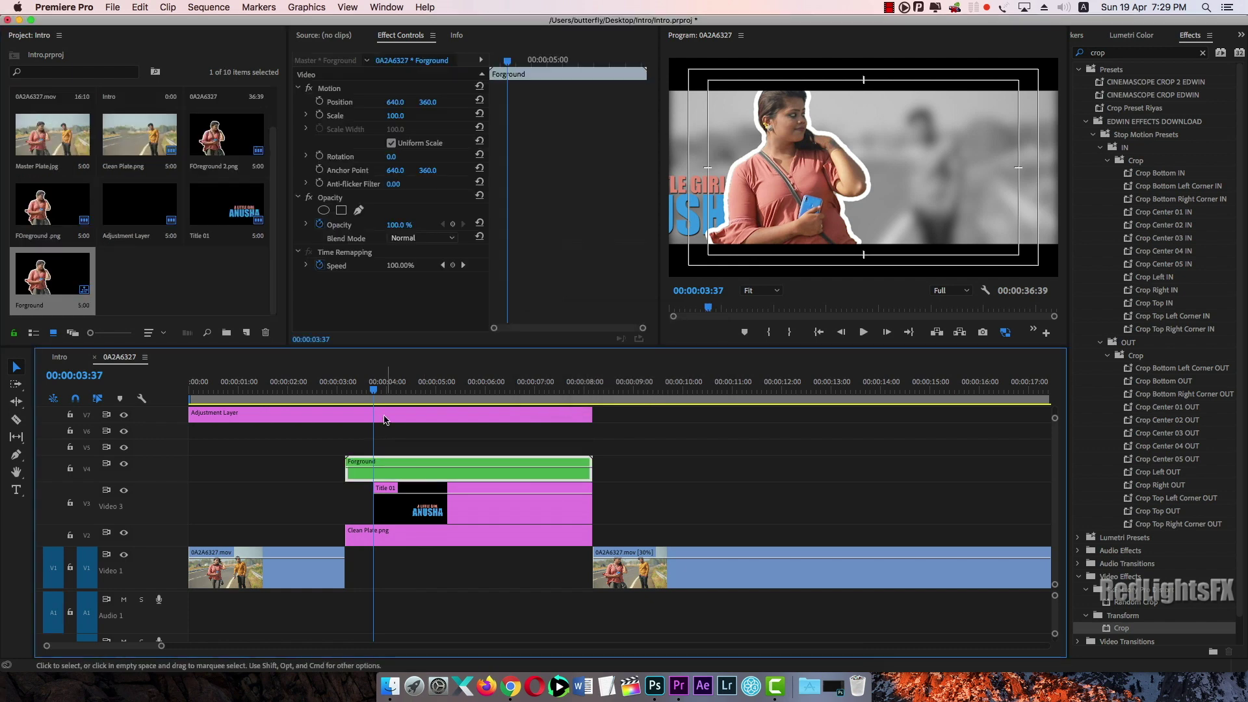
{"action": "left_click", "coordinate": [349, 385]}
{"action": "left_click_drag", "start_coordinate": [349, 385], "coordinate": [394, 390]}
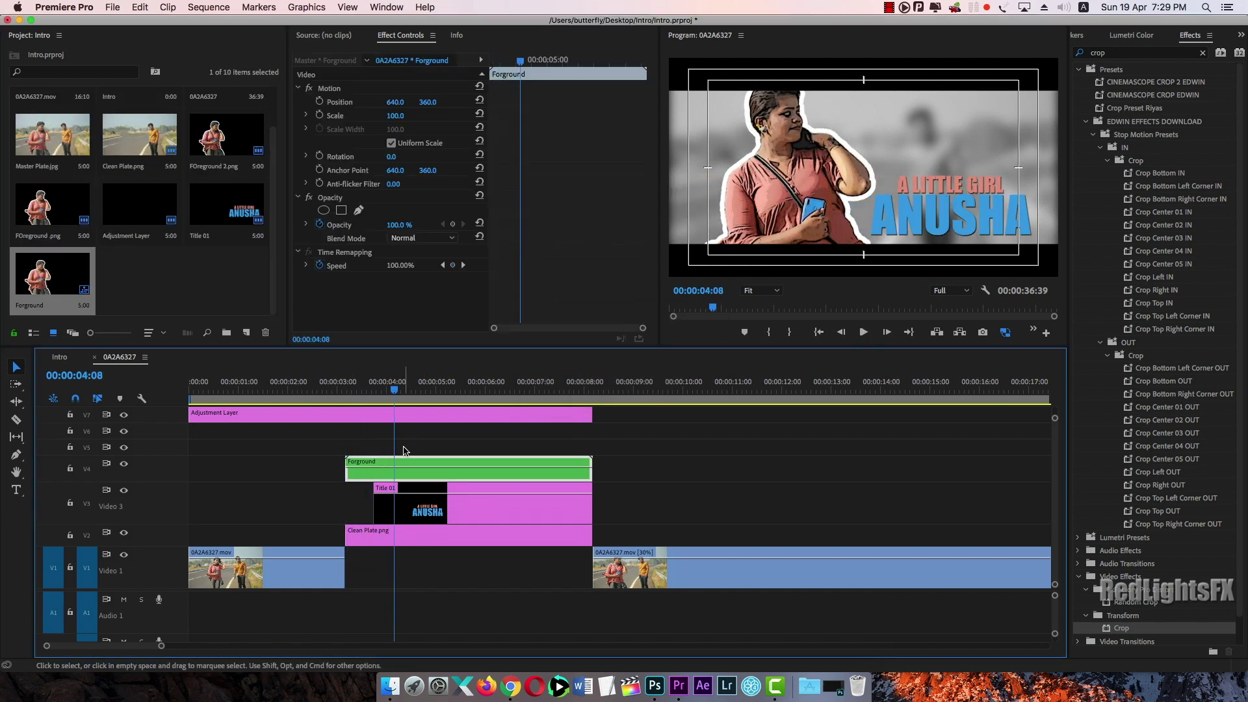
{"action": "left_click", "coordinate": [319, 102]}
{"action": "left_click", "coordinate": [320, 115]}
{"action": "left_click", "coordinate": [319, 156]}
Step: At 00:00:07:44, keyframe the nested Forground clip at scale 119 and position 568, 445
{"action": "key", "text": "space"}
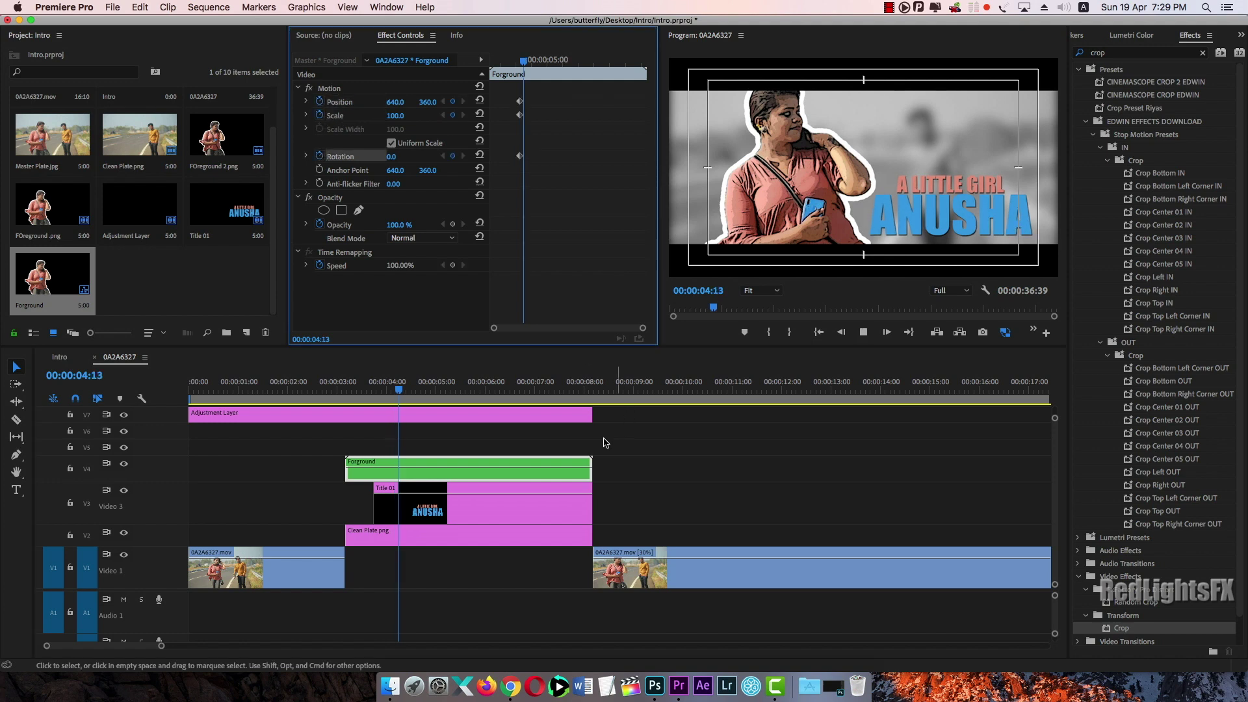
{"action": "left_click_drag", "start_coordinate": [475, 390], "coordinate": [578, 392]}
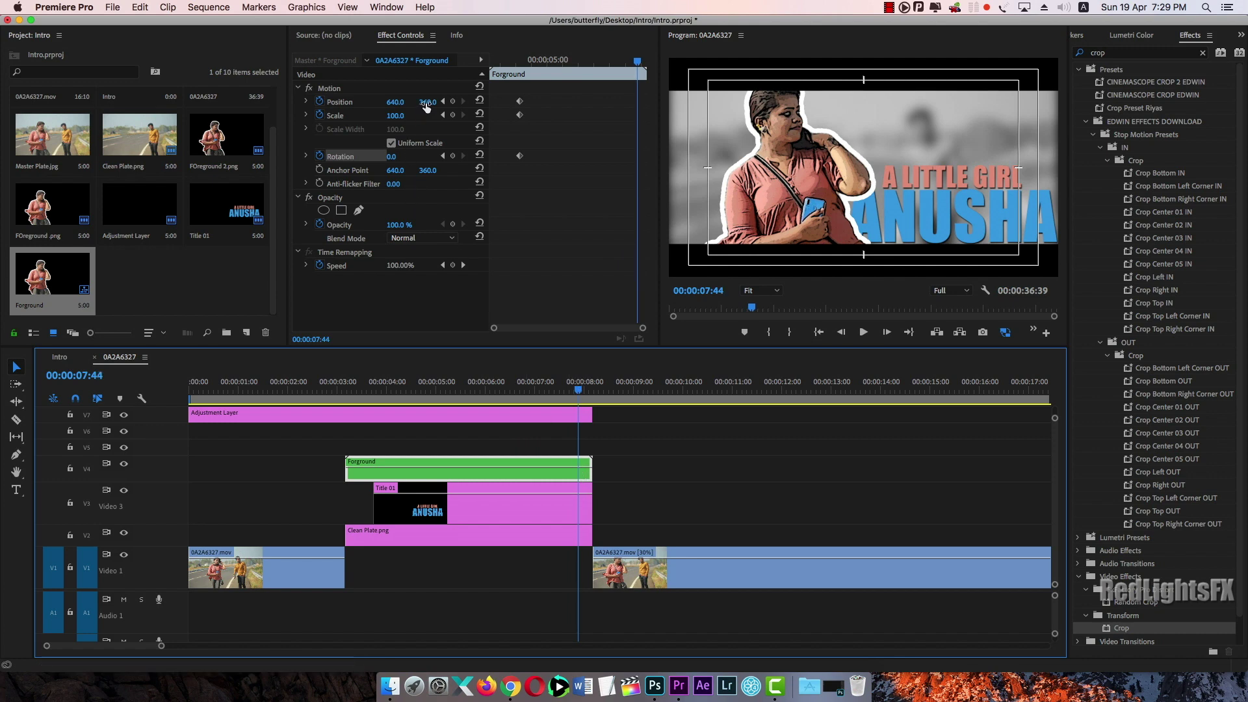
{"action": "left_click_drag", "start_coordinate": [425, 103], "coordinate": [457, 102]}
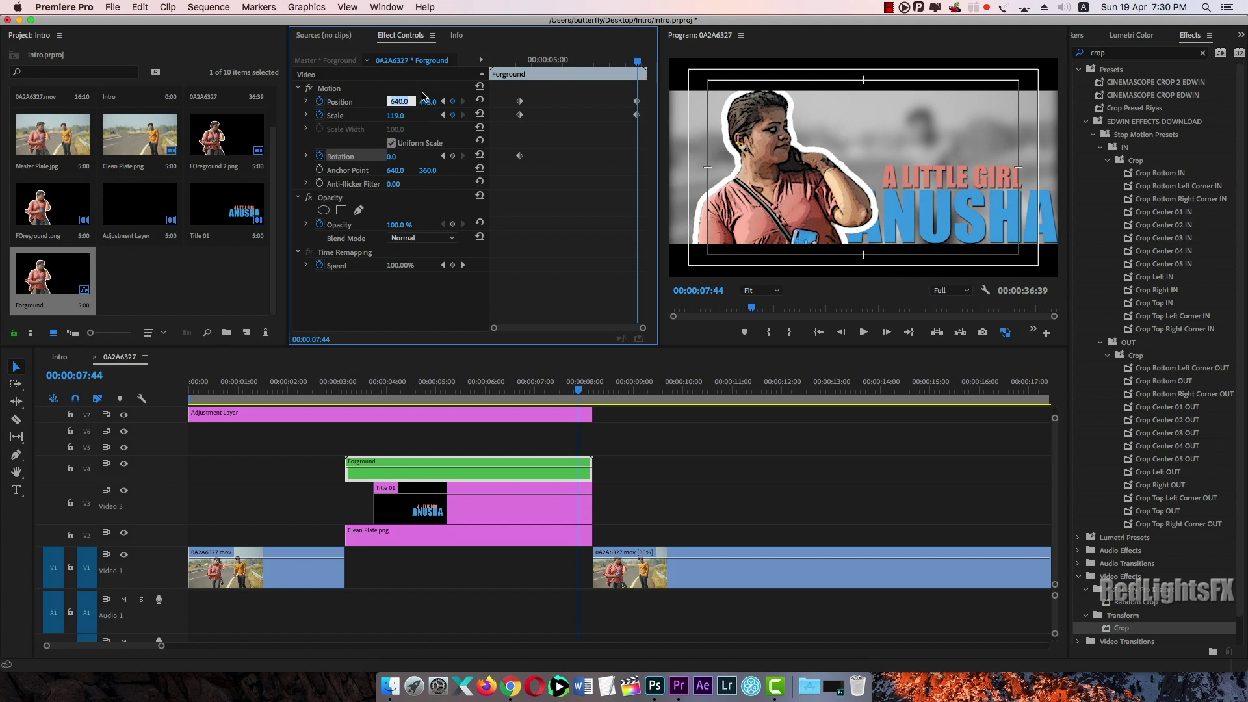
{"action": "left_click", "coordinate": [397, 88]}
{"action": "left_click_drag", "start_coordinate": [404, 103], "coordinate": [377, 104]}
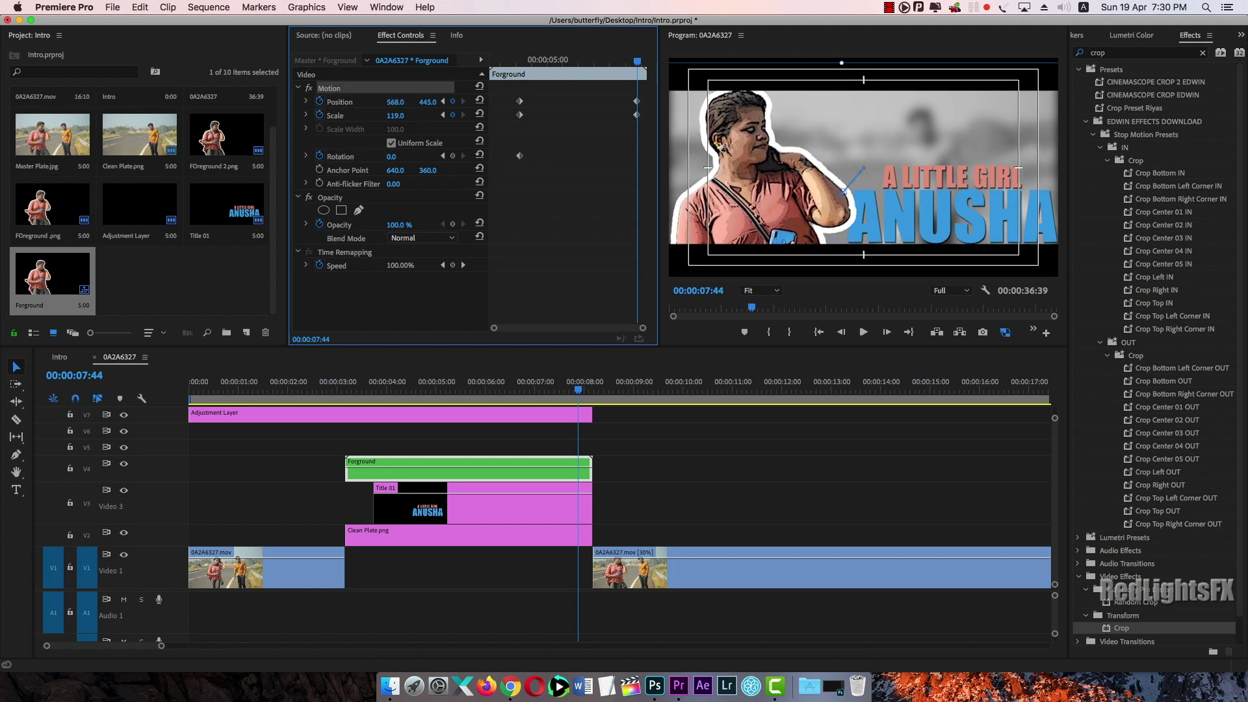
Step: Play back the intro from the opening footage through the foreground zoom, and park the playhead at 00:00:03:31
{"action": "left_click", "coordinate": [638, 442]}
{"action": "left_click_drag", "start_coordinate": [578, 390], "coordinate": [369, 425]}
{"action": "key", "text": "space"}
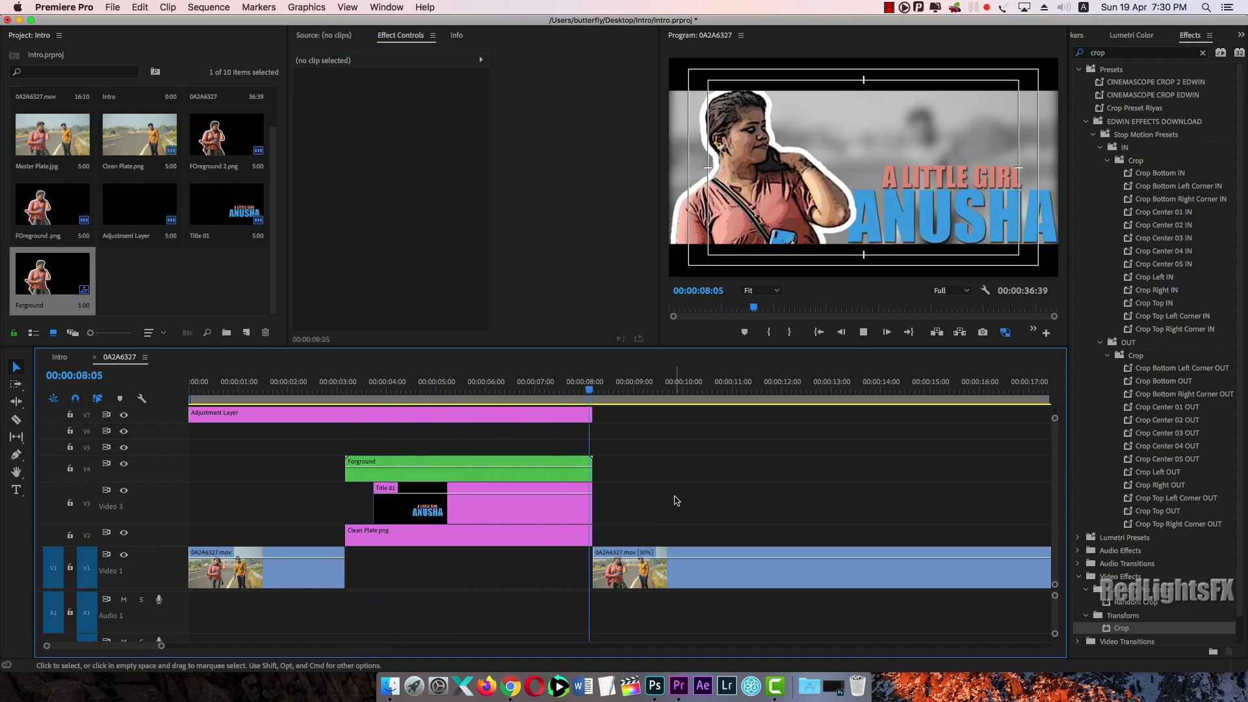
{"action": "key", "text": "space"}
{"action": "left_click_drag", "start_coordinate": [596, 390], "coordinate": [219, 434]}
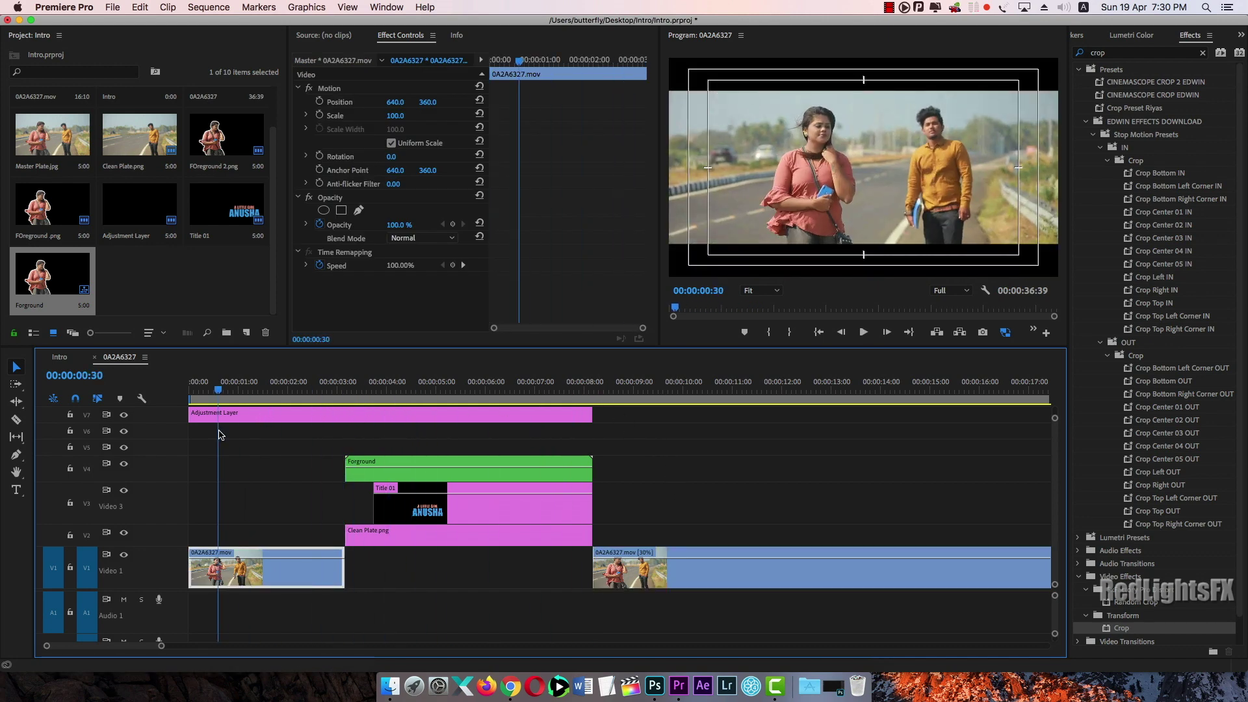
{"action": "key", "text": "space"}
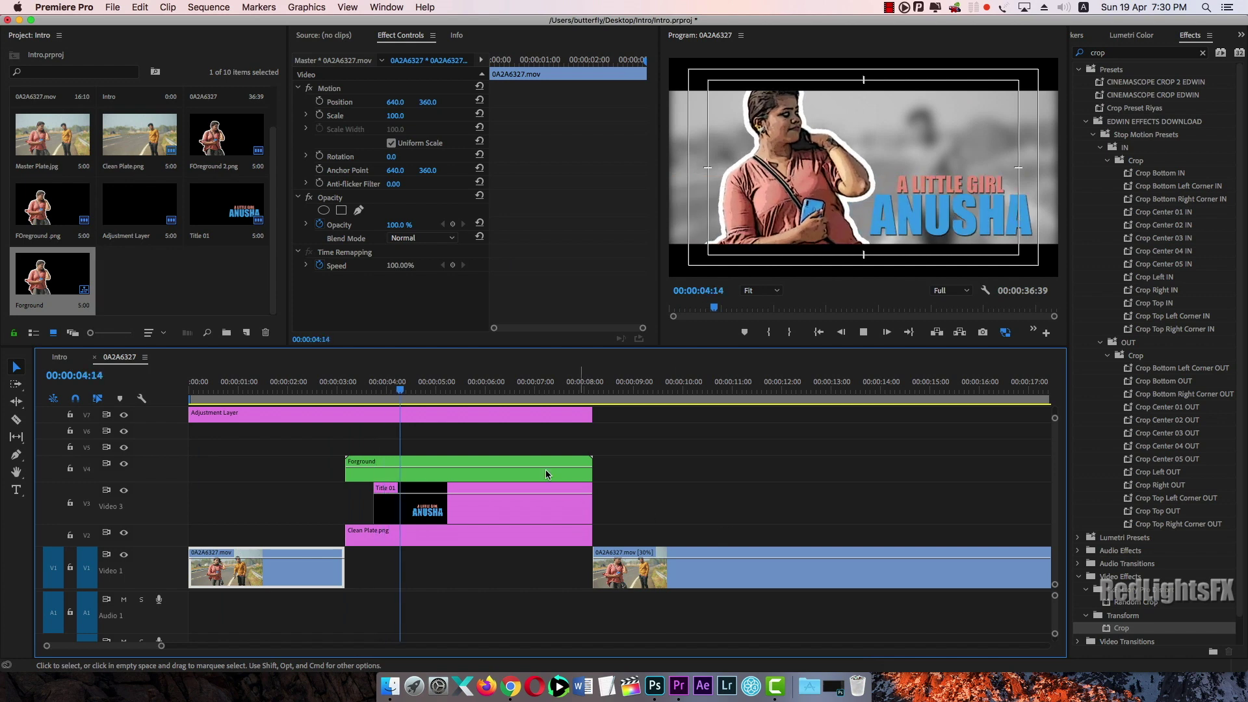
{"action": "left_click", "coordinate": [321, 390]}
{"action": "key", "text": "space"}
{"action": "key", "text": "space"}
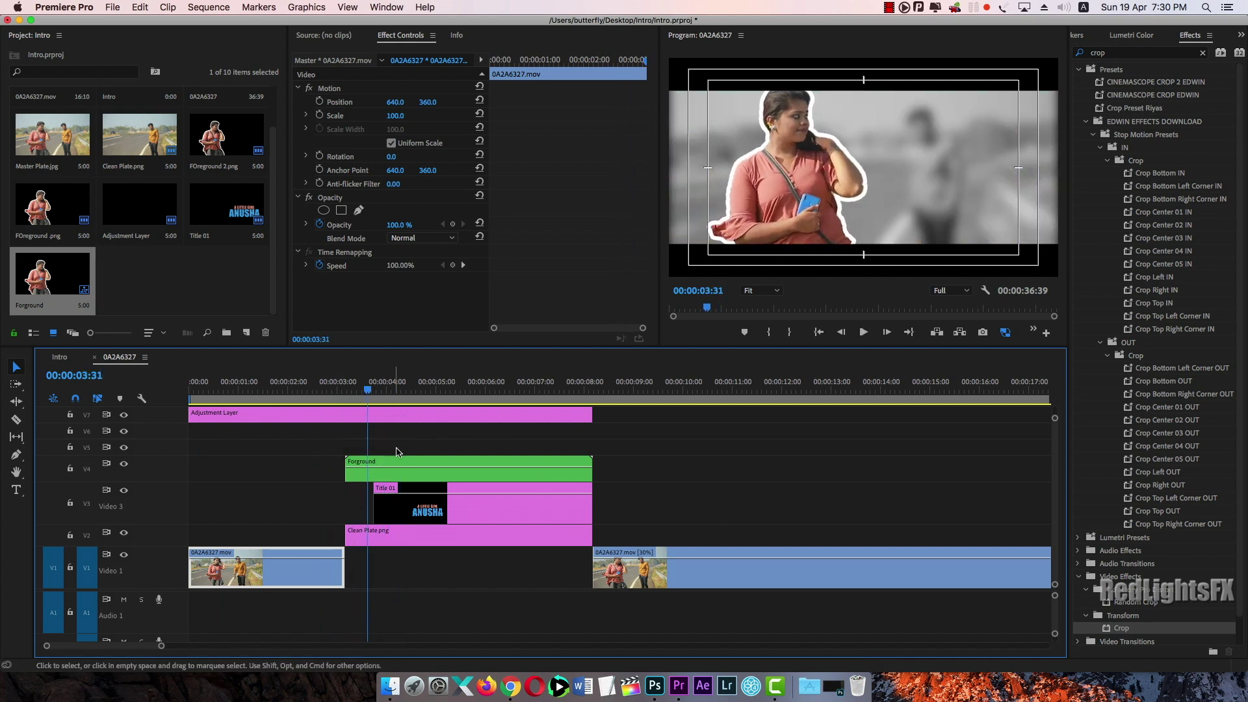
Step: Set the Gaussian Blur Blurriness of Clean Plate.png to 0 and start its keyframes at 00:00:03:09
{"action": "left_click", "coordinate": [386, 538]}
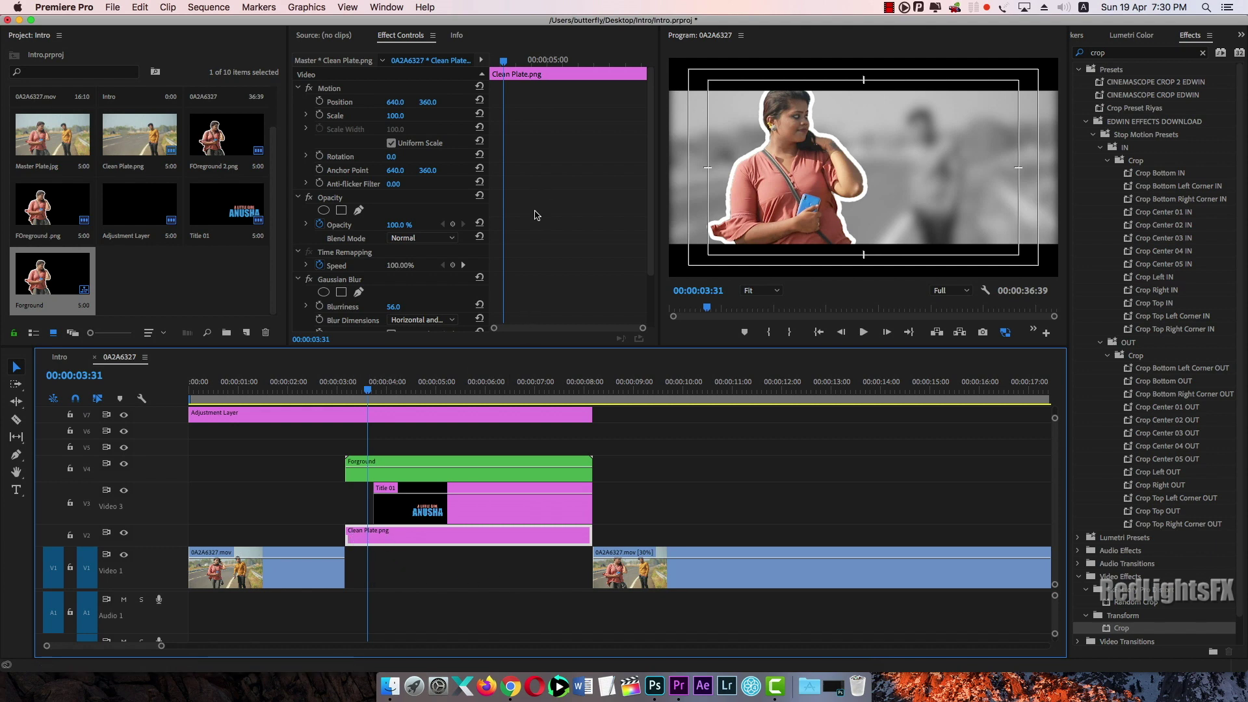
{"action": "scroll", "coordinate": [537, 228], "scroll_direction": "down", "scroll_amount": 2}
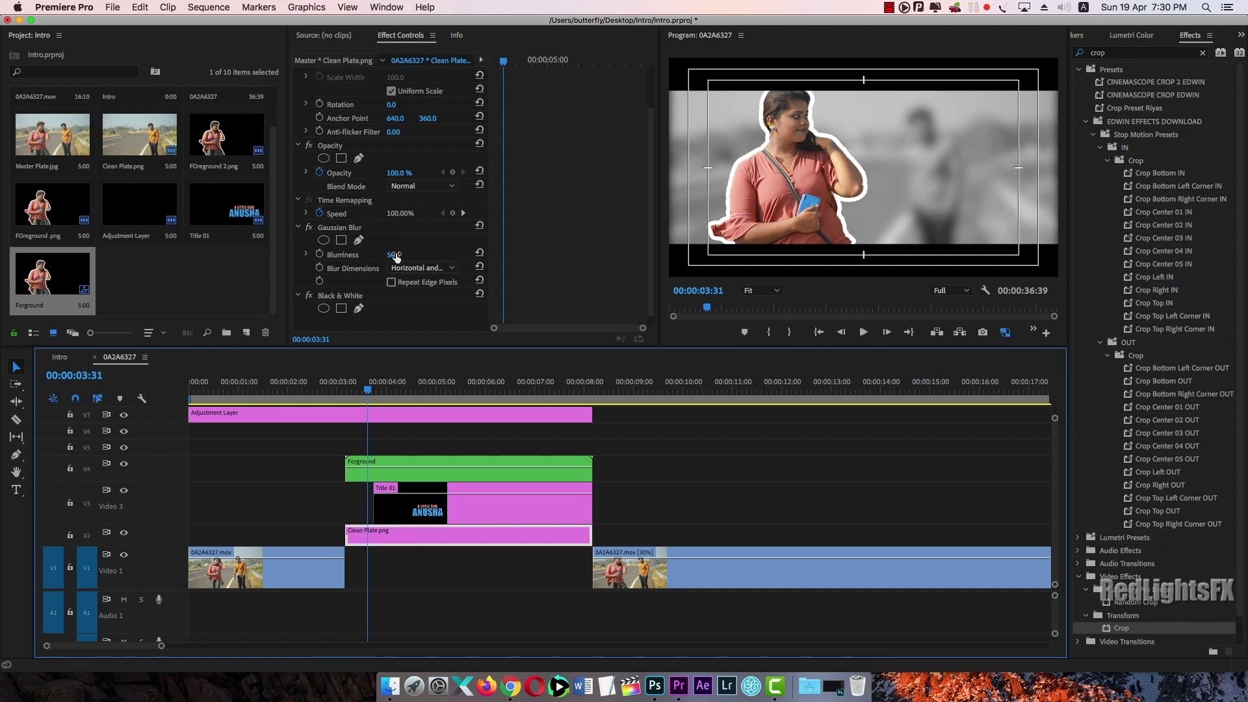
{"action": "left_click_drag", "start_coordinate": [394, 254], "coordinate": [354, 255]}
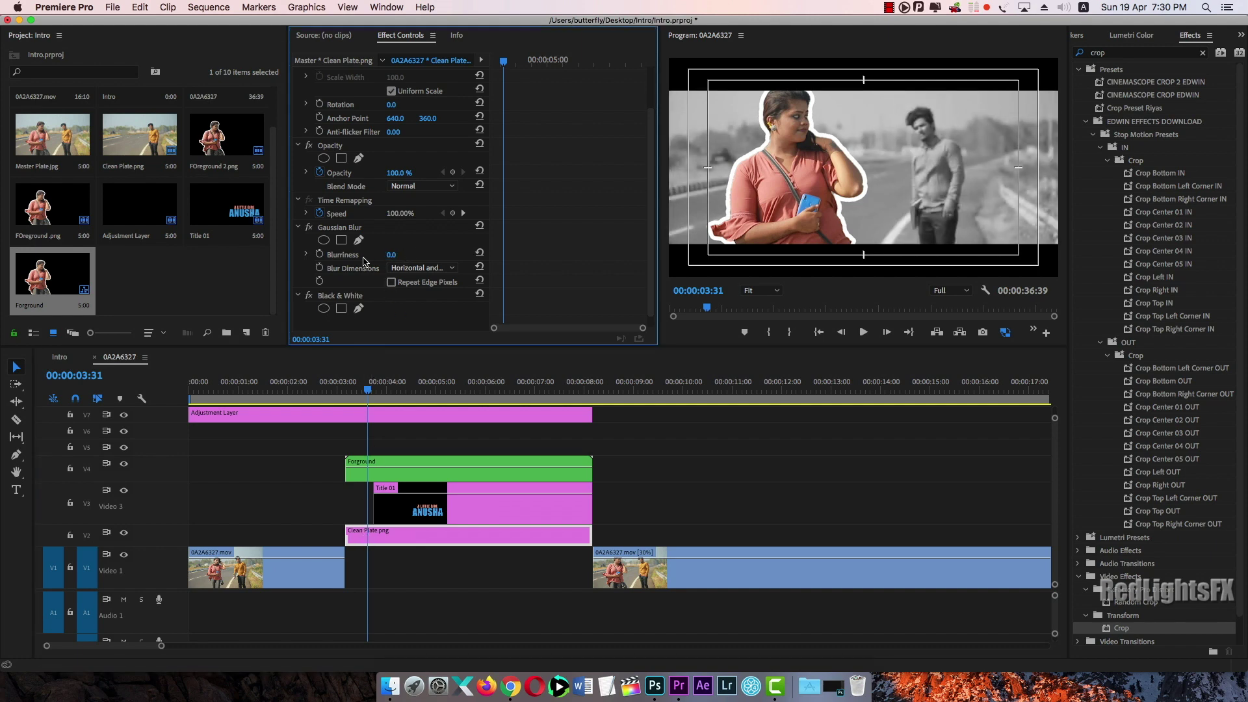
{"action": "left_click_drag", "start_coordinate": [368, 390], "coordinate": [345, 390]}
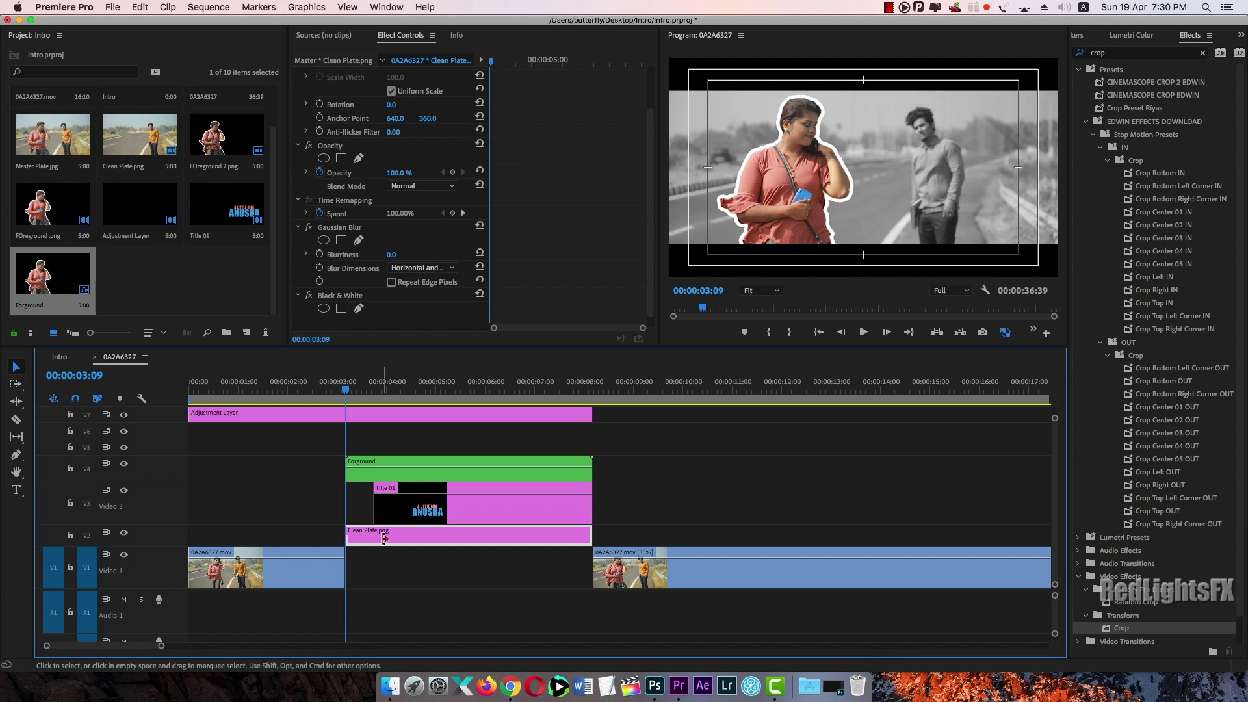
{"action": "left_click", "coordinate": [319, 254]}
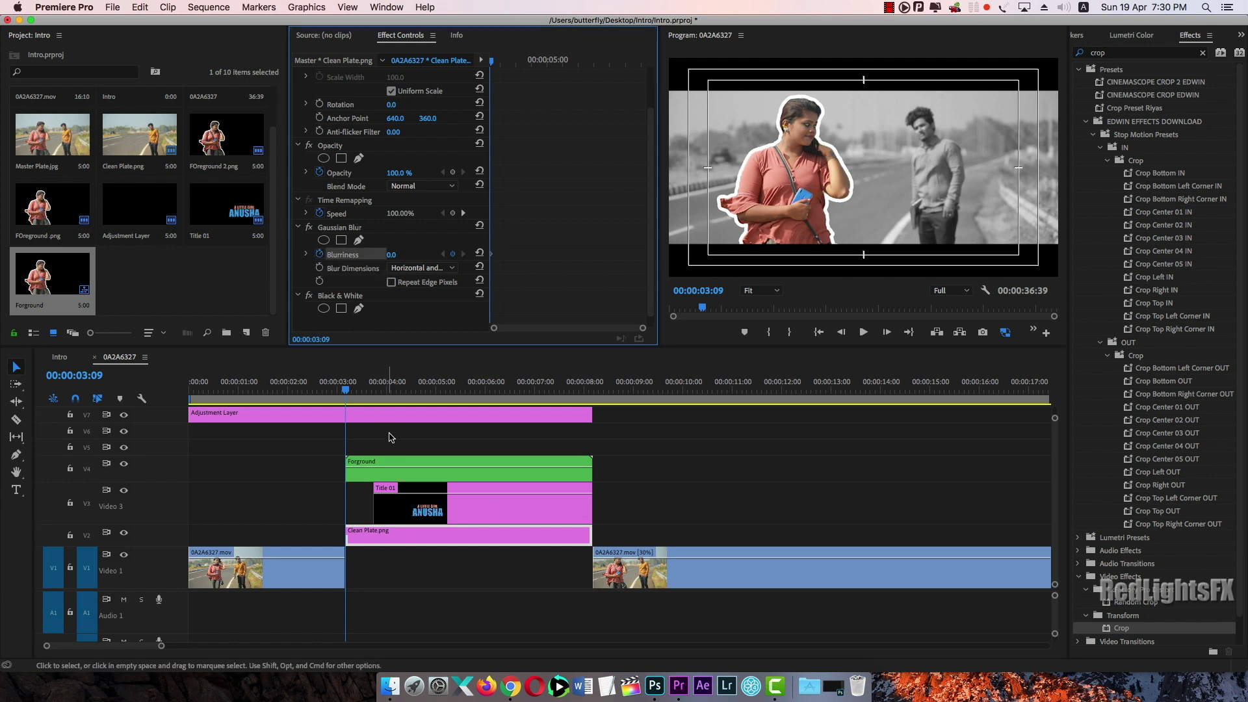
Step: At 00:00:03:45, keyframe the Blurriness of Clean Plate.png at 51
{"action": "key", "text": "space"}
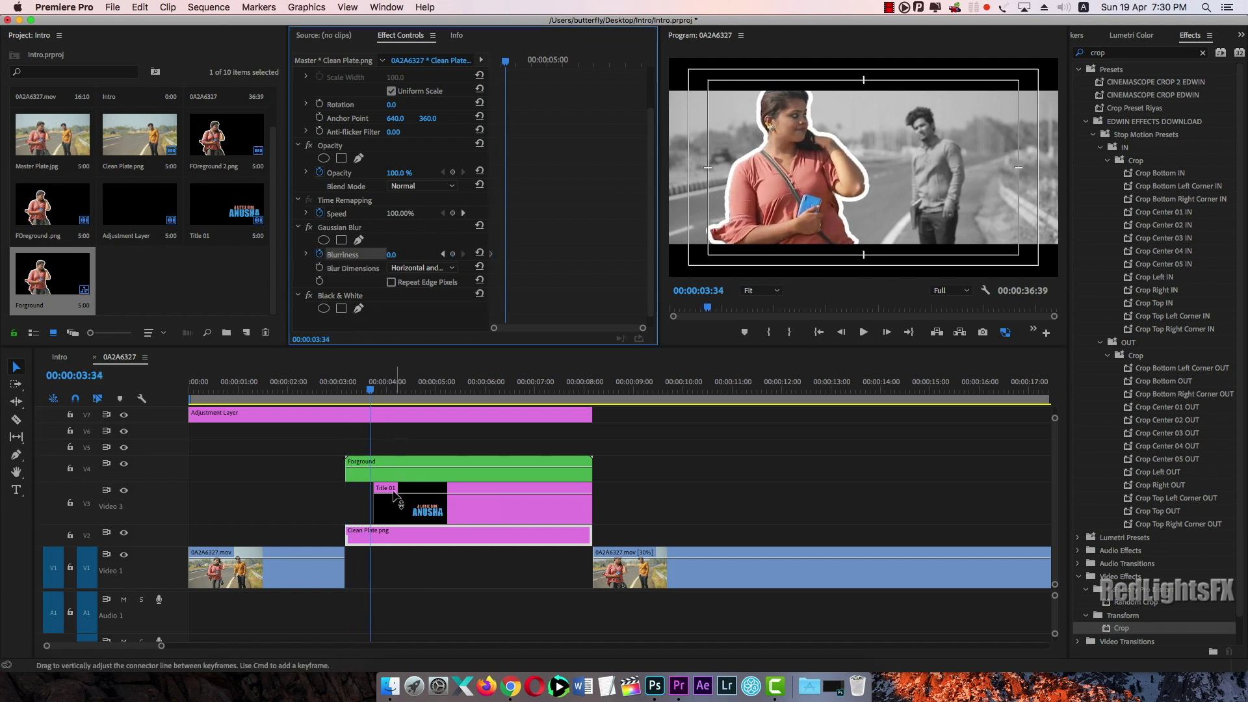
{"action": "key", "text": "space"}
{"action": "left_click", "coordinate": [398, 532]}
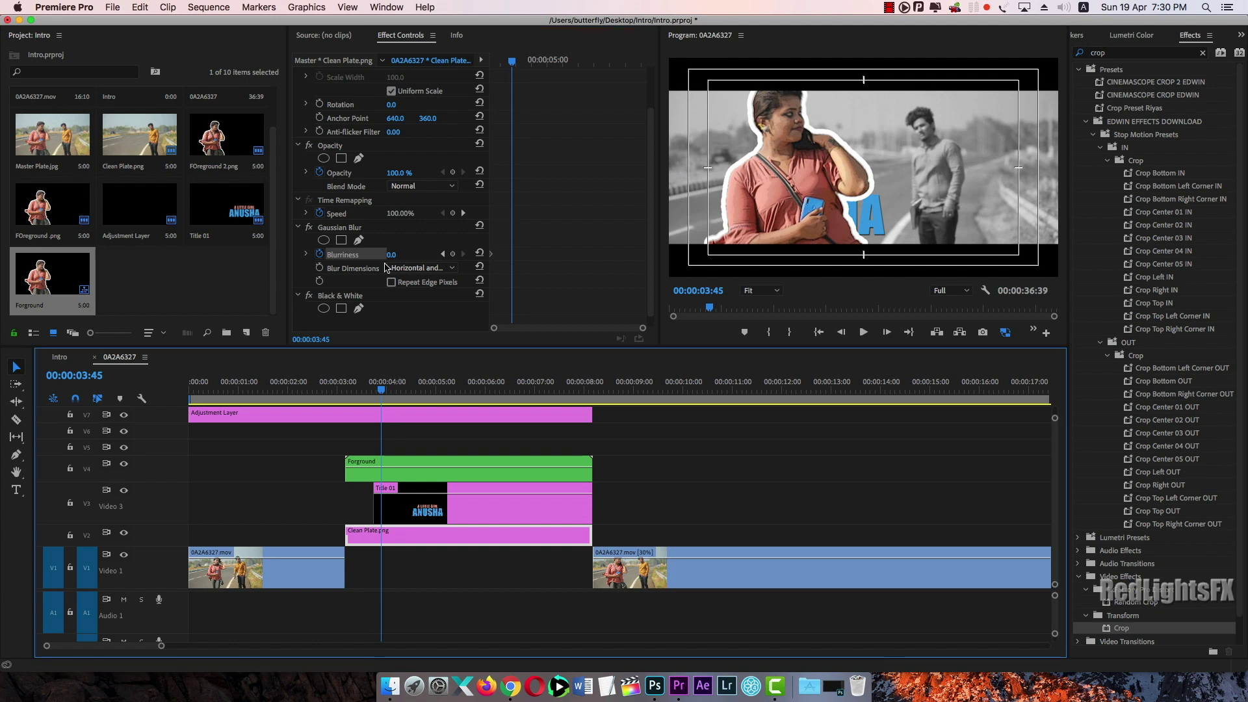
{"action": "left_click_drag", "start_coordinate": [391, 254], "coordinate": [431, 254]}
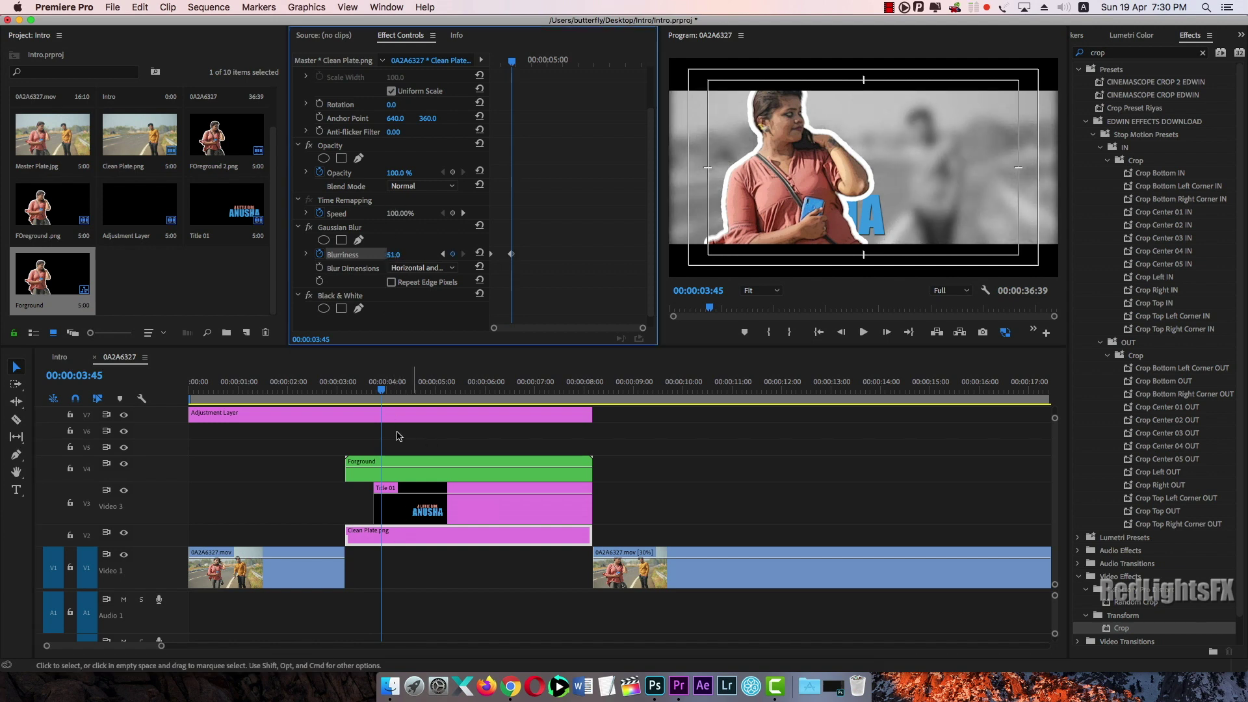
Step: Play back the freeze-frame intro with the animated background blur, and scrub the playhead to 00:00:07:04
{"action": "left_click_drag", "start_coordinate": [339, 390], "coordinate": [314, 390]}
{"action": "key", "text": "space"}
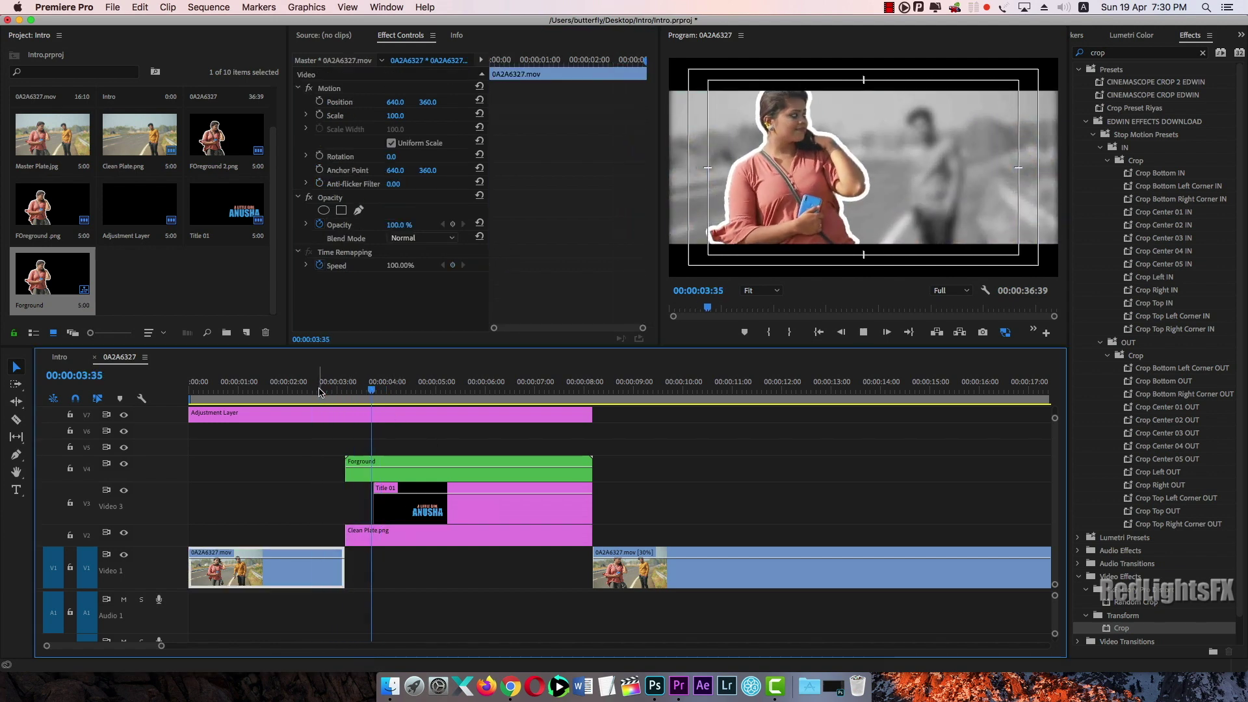
{"action": "left_click", "coordinate": [332, 390]}
{"action": "key", "text": "space"}
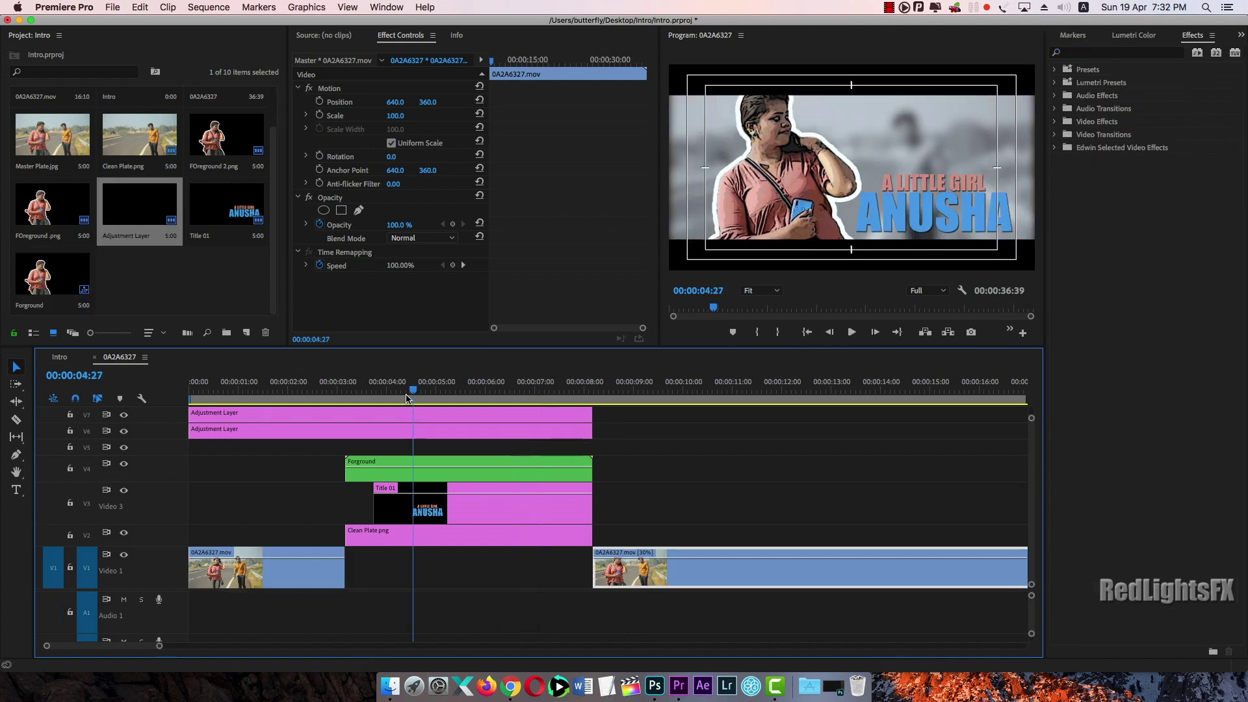
{"action": "left_click_drag", "start_coordinate": [410, 391], "coordinate": [533, 387]}
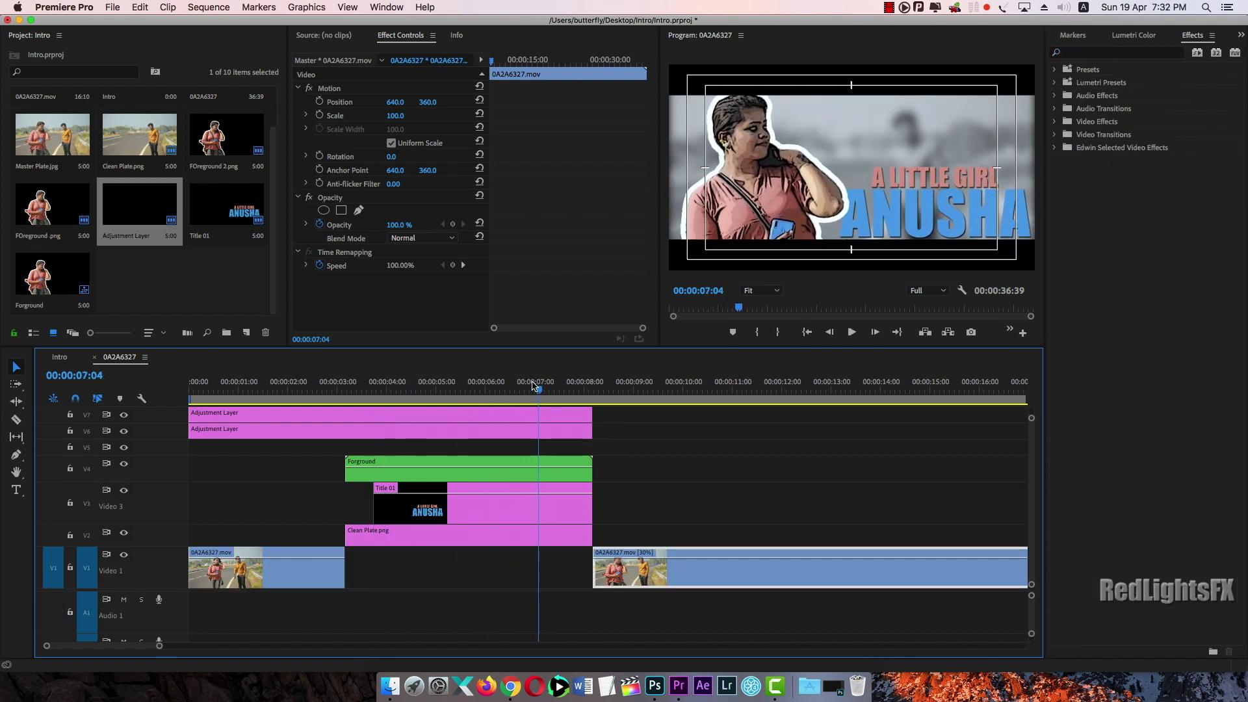